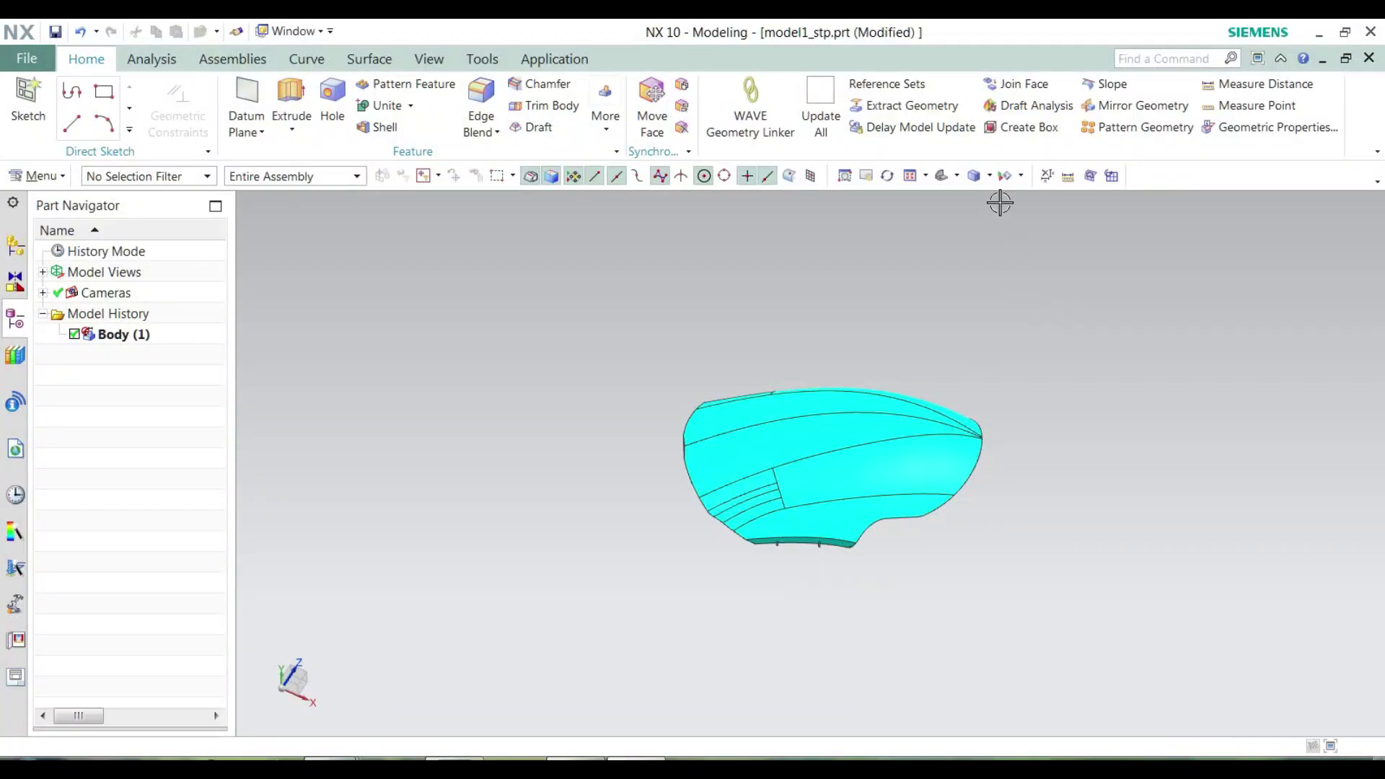
# View the imported car part from the standard Top view, then the Front view
pyautogui.click(950, 177)
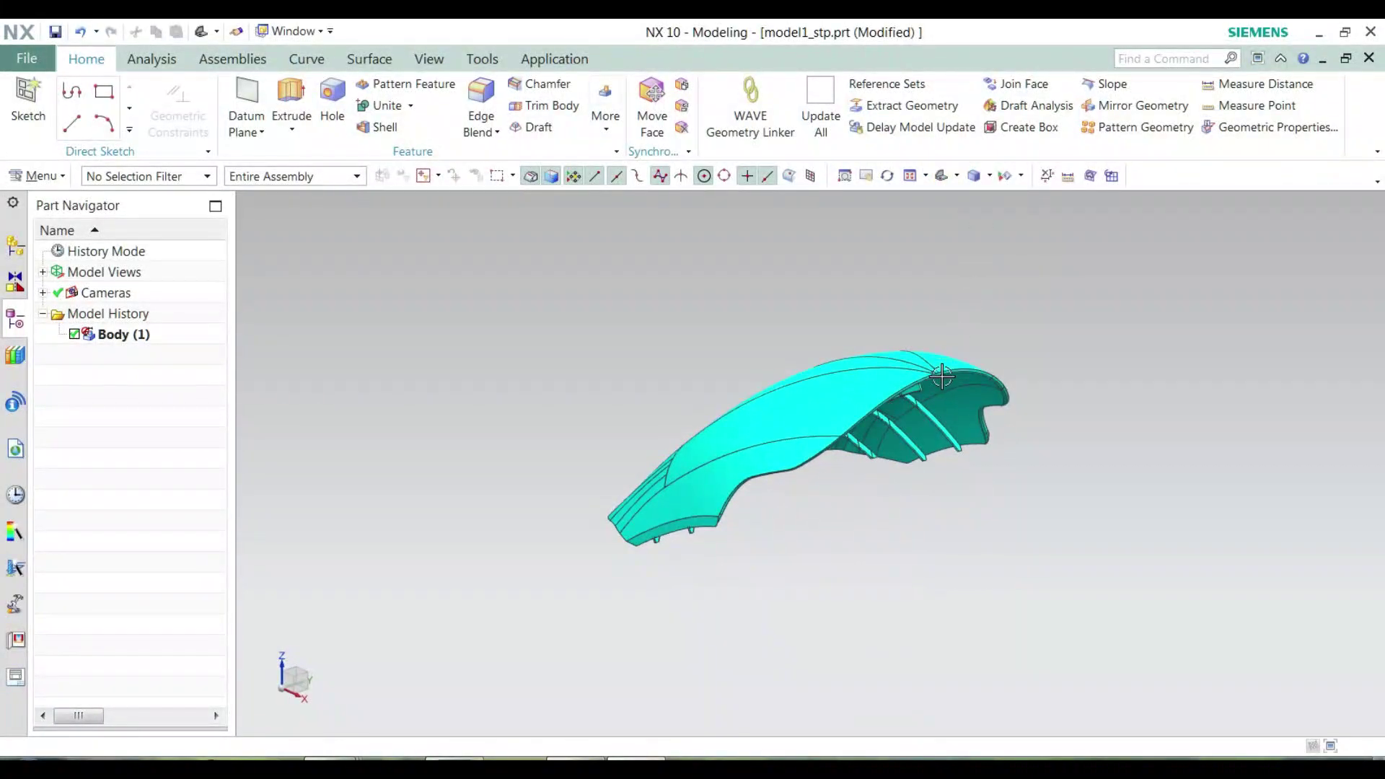
pyautogui.click(953, 175)
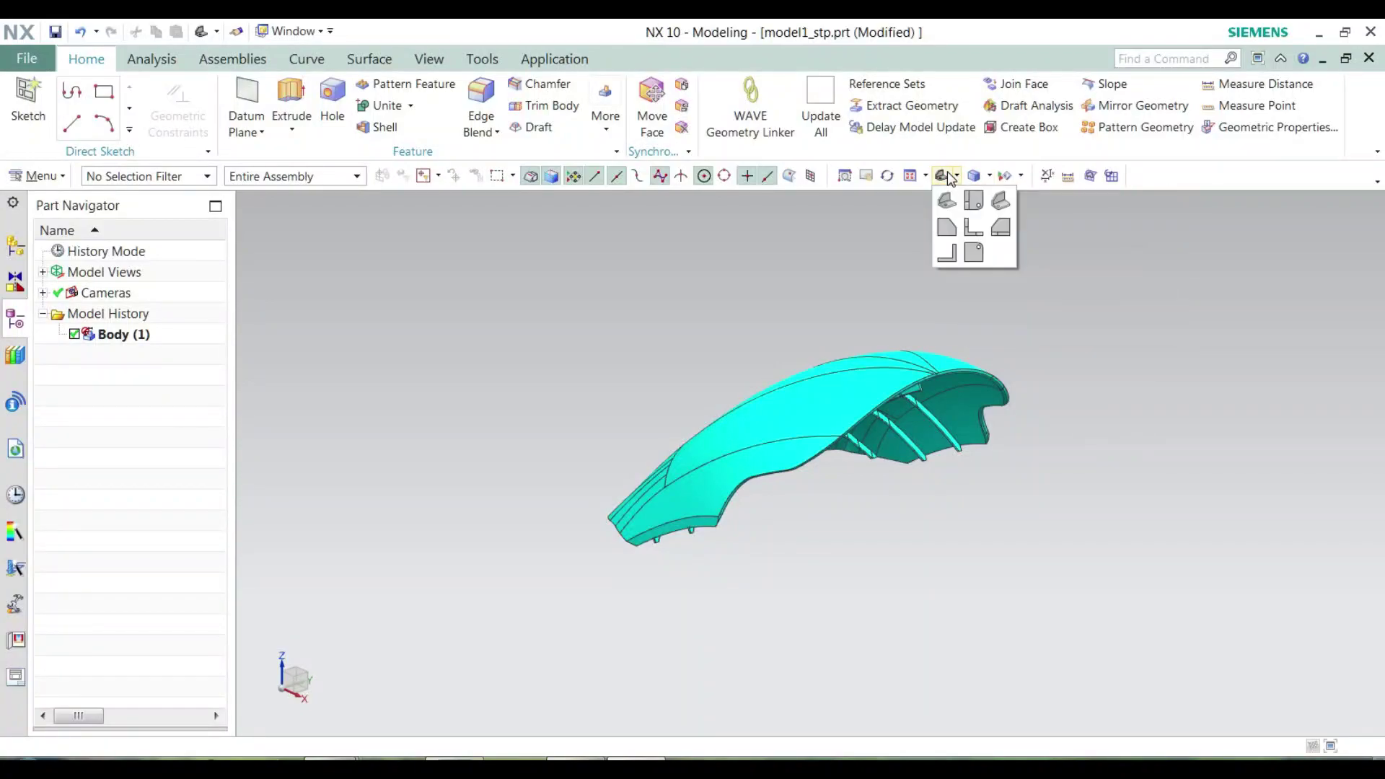
pyautogui.click(970, 208)
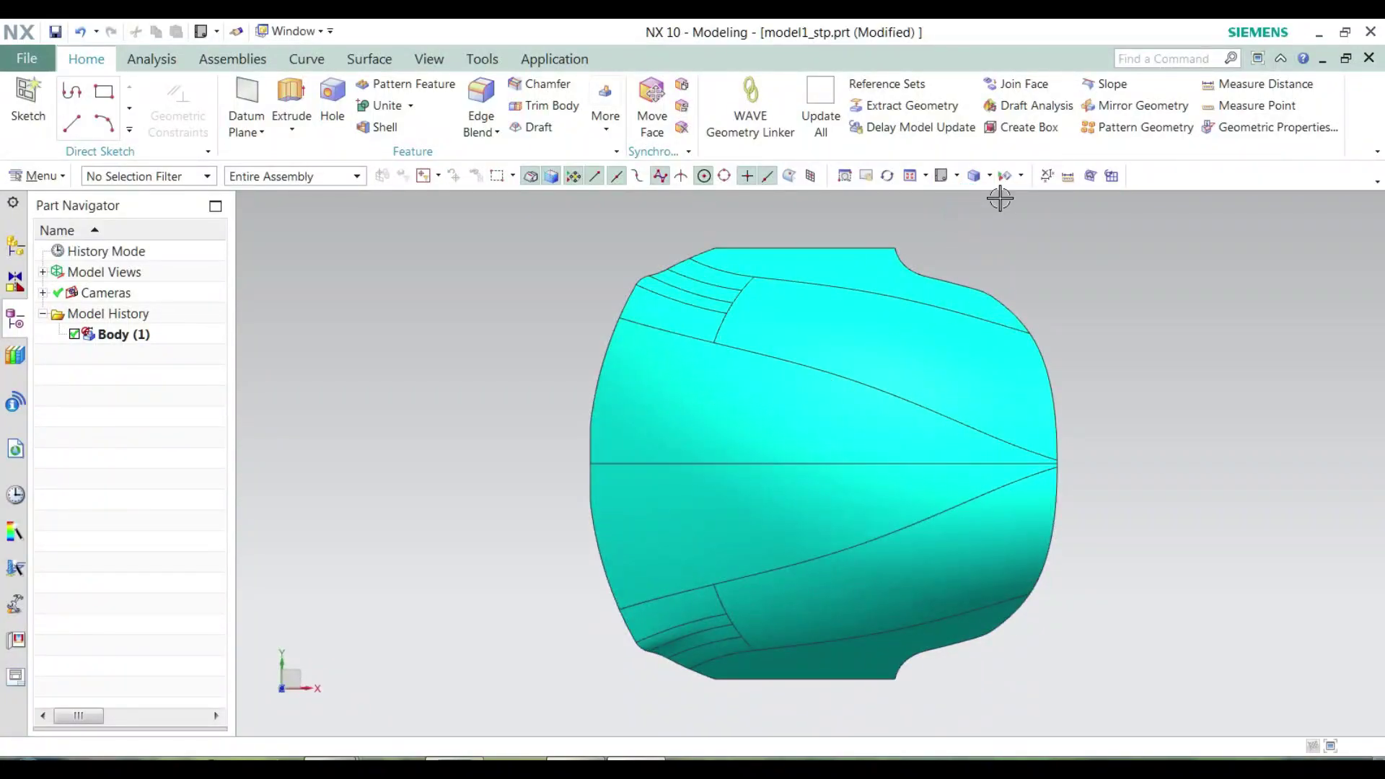
pyautogui.click(958, 175)
pyautogui.click(970, 229)
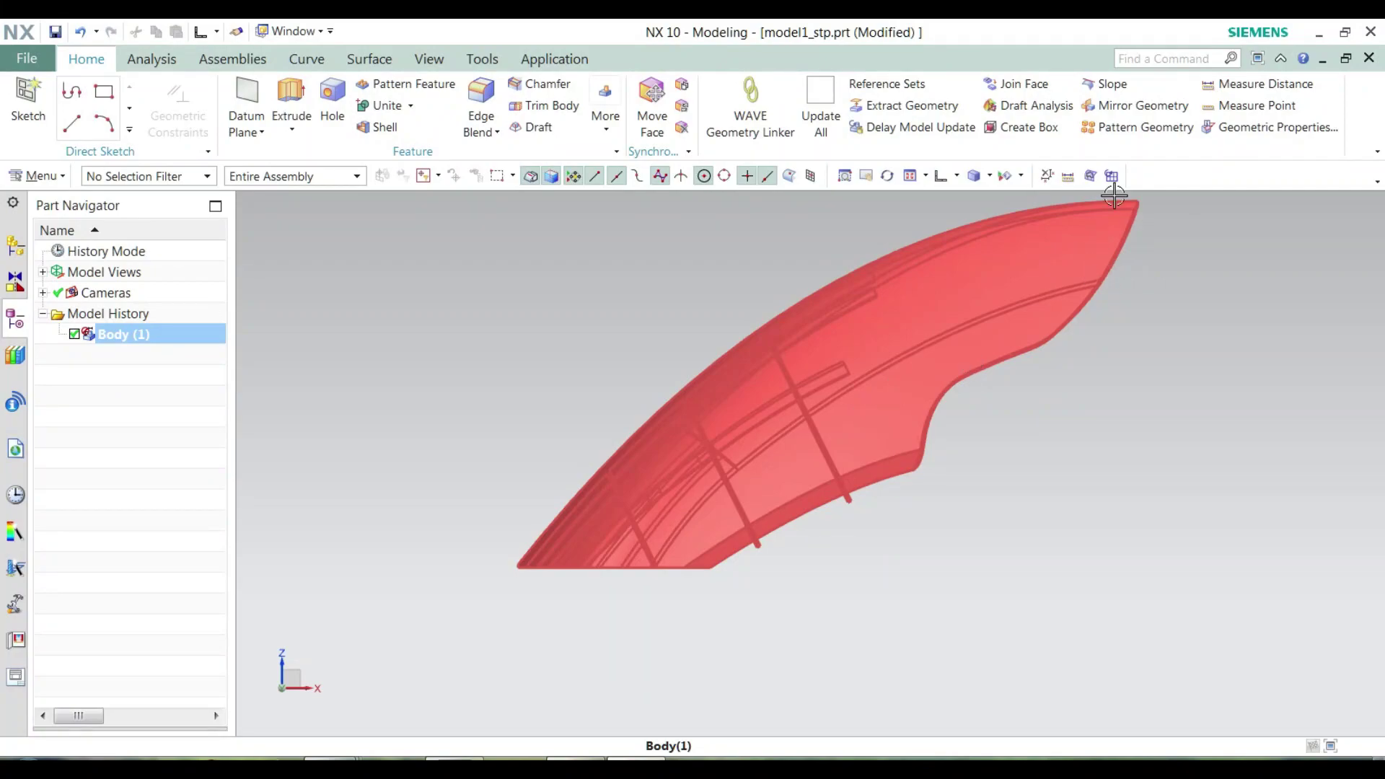
pyautogui.press('Escape')
pyautogui.click(989, 176)
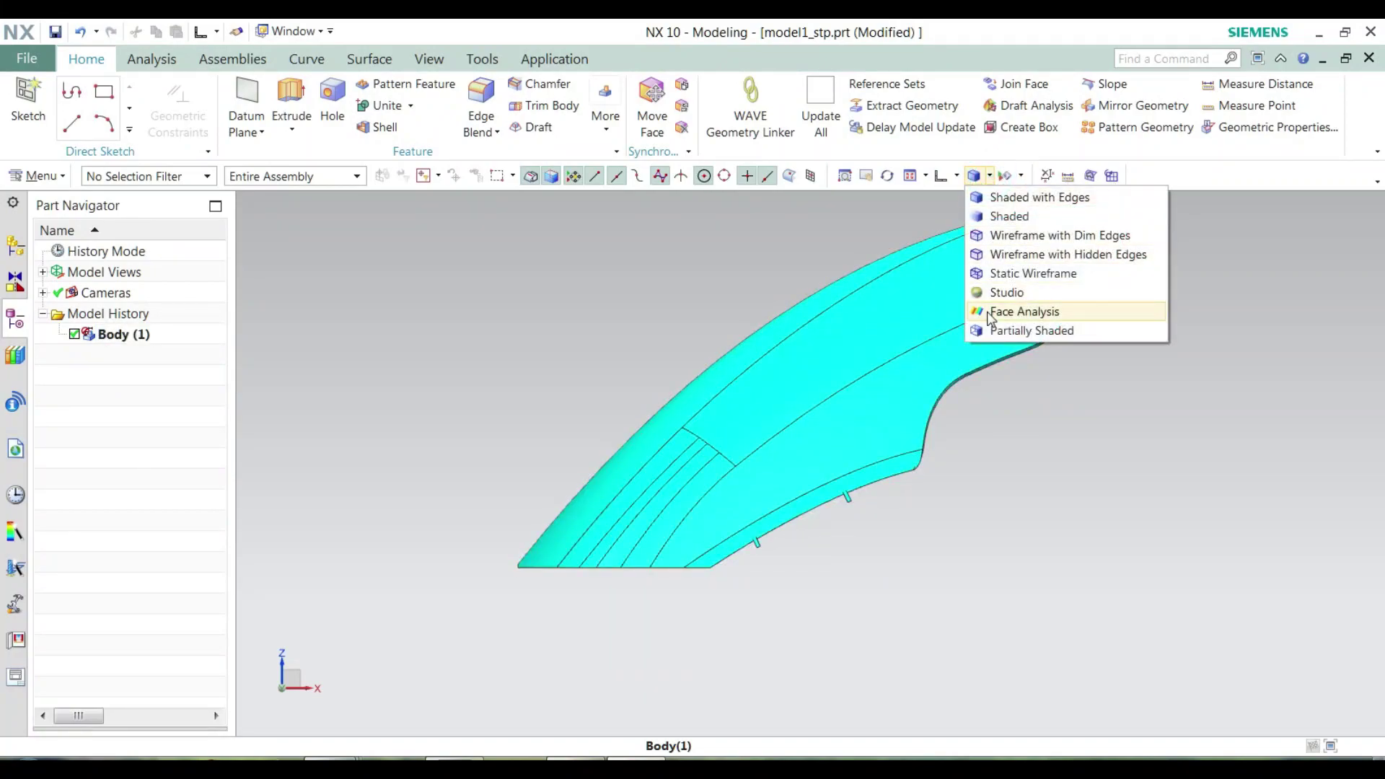
pyautogui.click(997, 272)
pyautogui.scroll(5, 733, 313)
pyautogui.scroll(3, 712, 305)
pyautogui.scroll(-3, 700, 282)
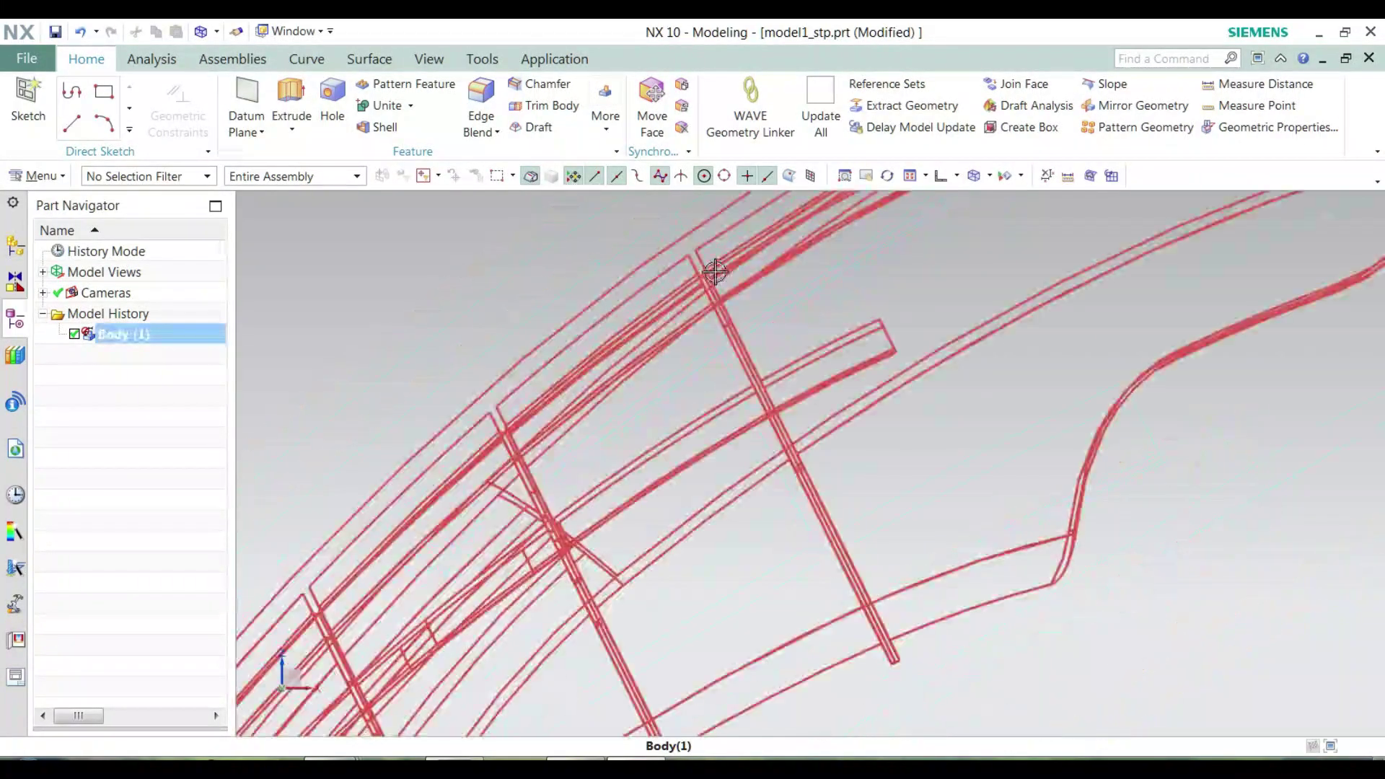
pyautogui.scroll(-3, 816, 356)
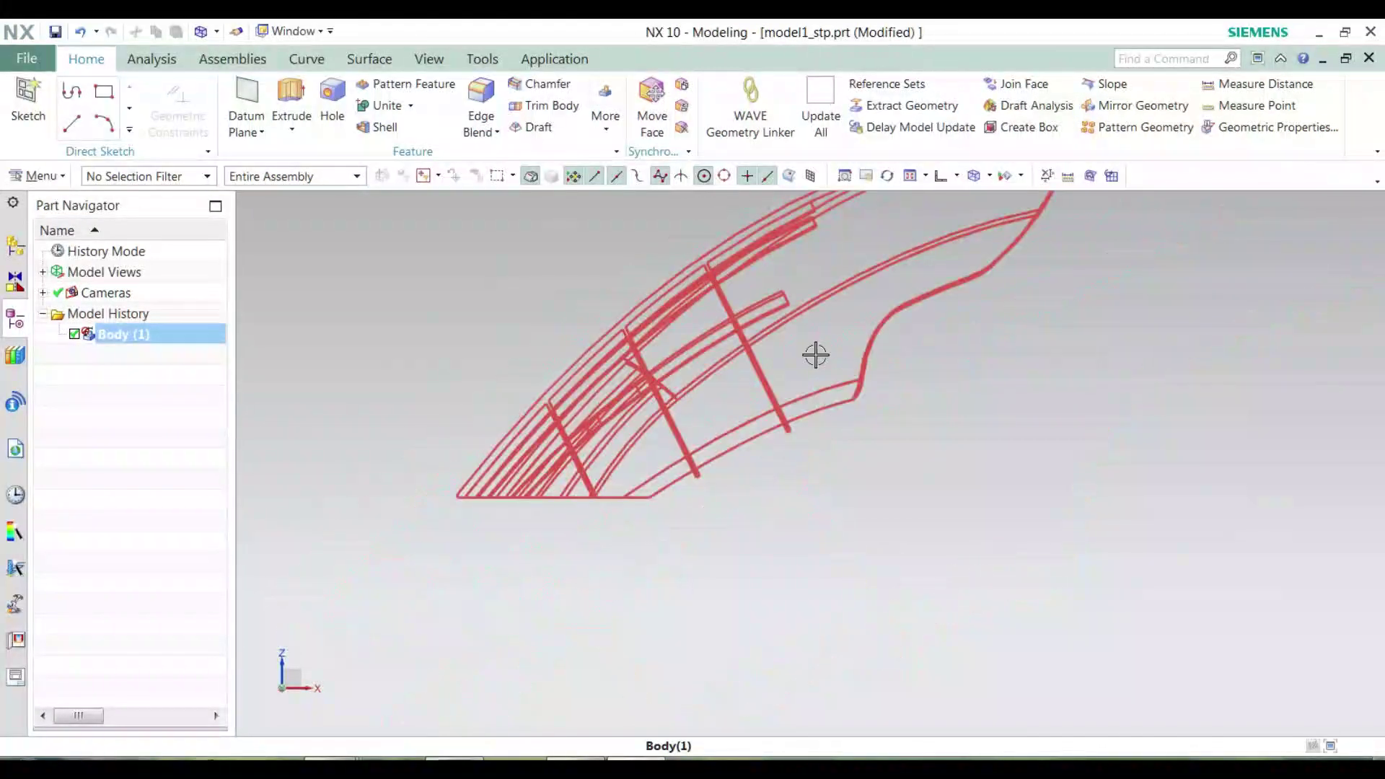
pyautogui.click(990, 176)
pyautogui.click(992, 200)
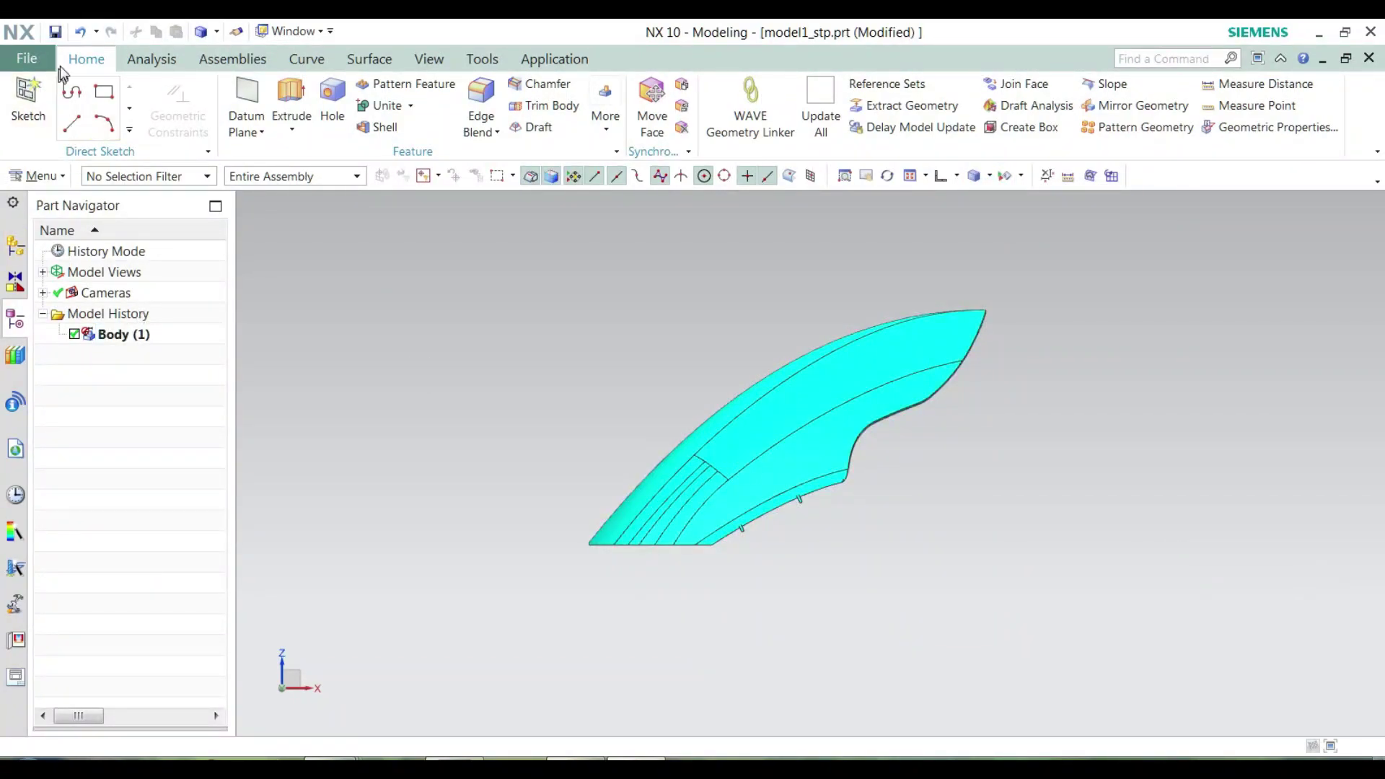
# Create a Datum CSYS with reference Absolute - Displayed Part at the origin
pyautogui.click(260, 132)
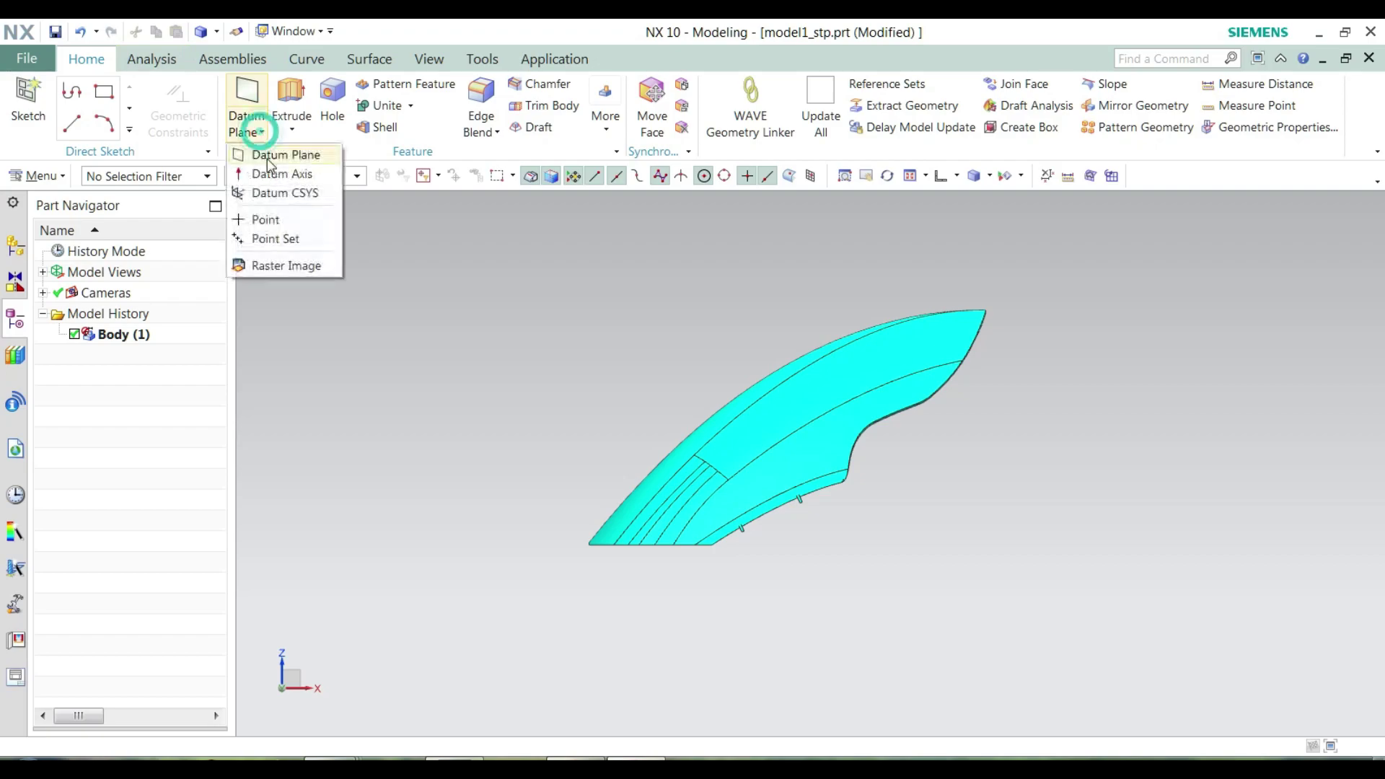
pyautogui.click(278, 192)
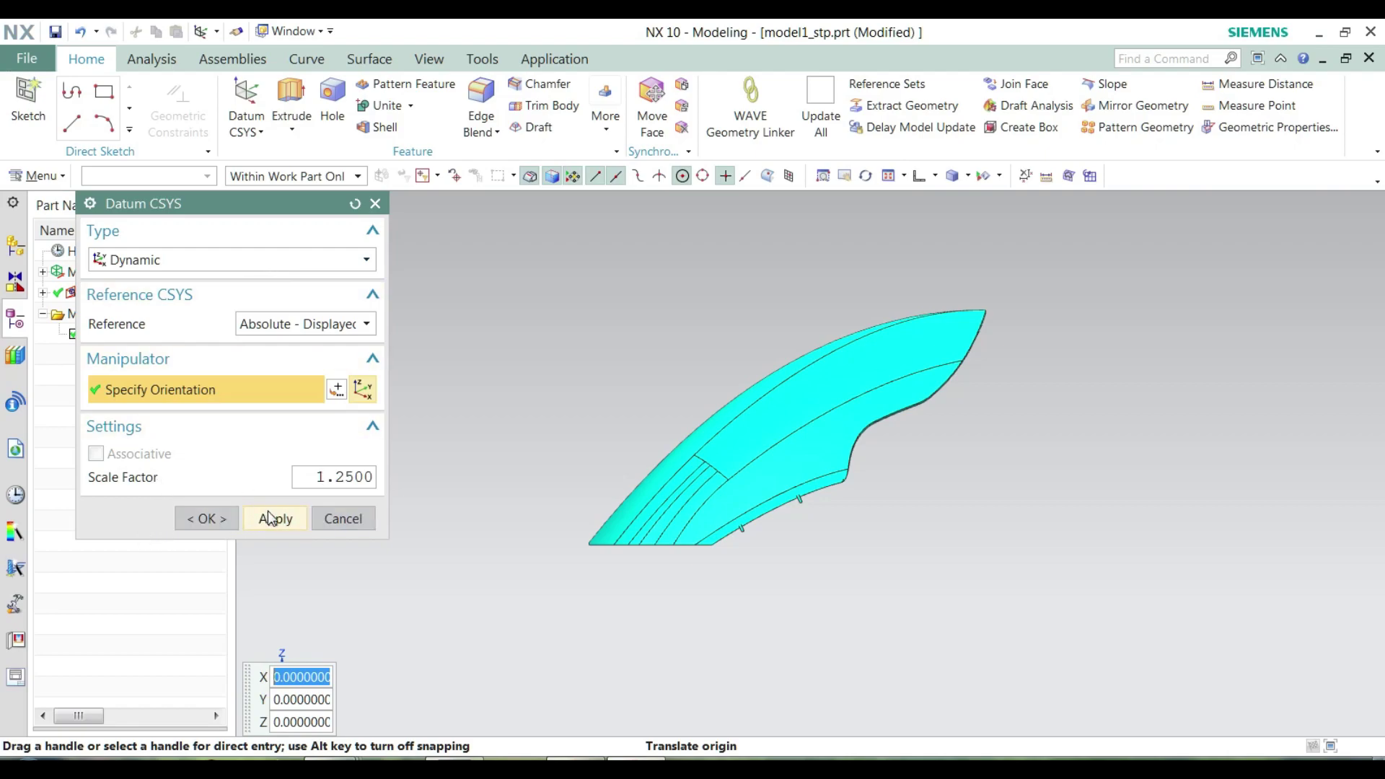
pyautogui.click(304, 322)
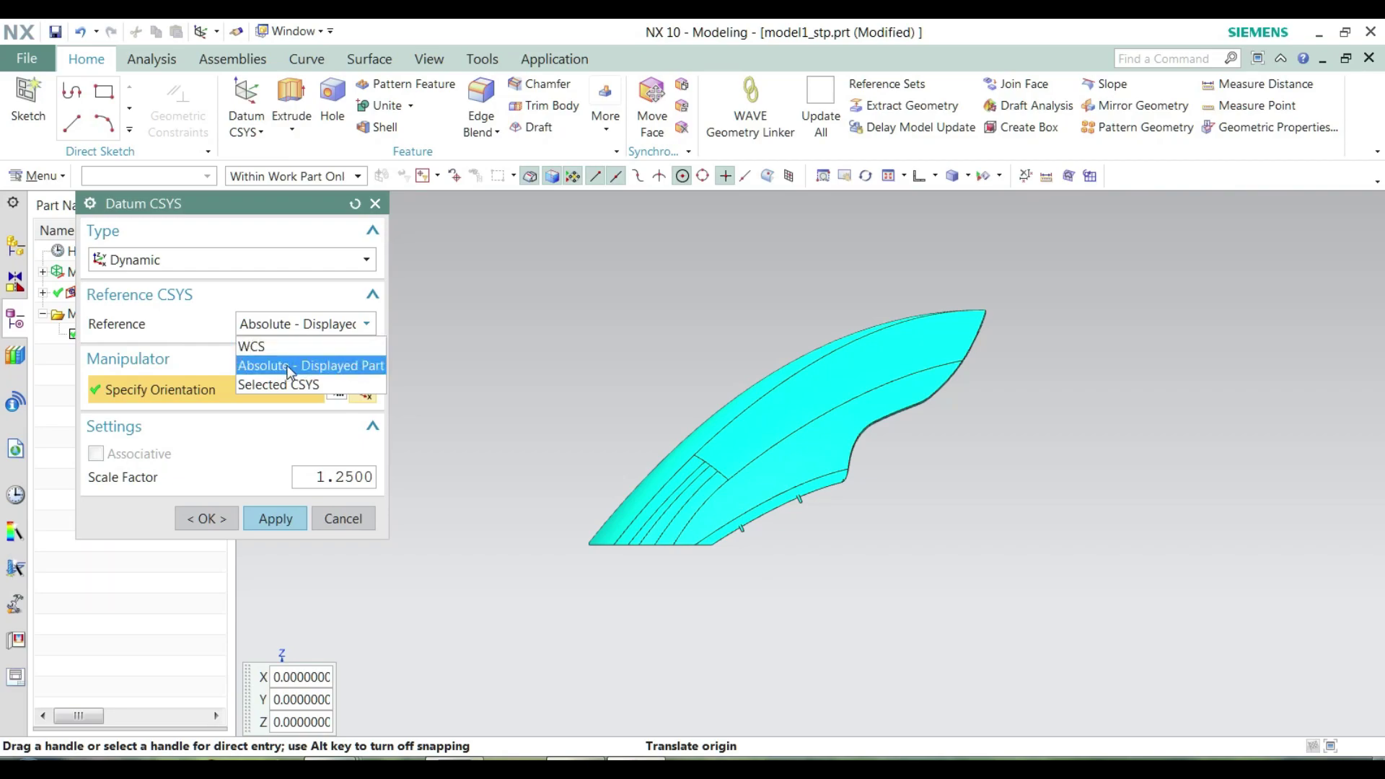
pyautogui.click(565, 366)
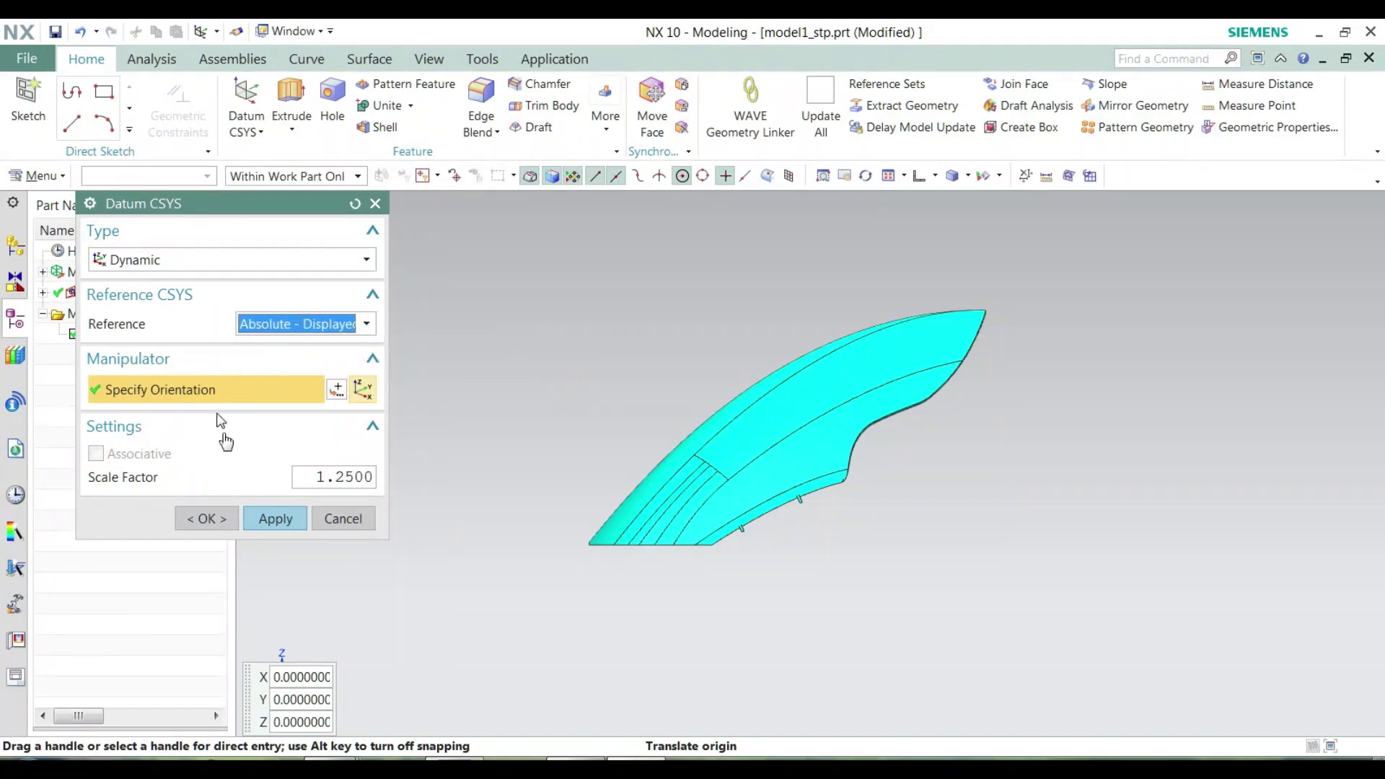
pyautogui.click(275, 519)
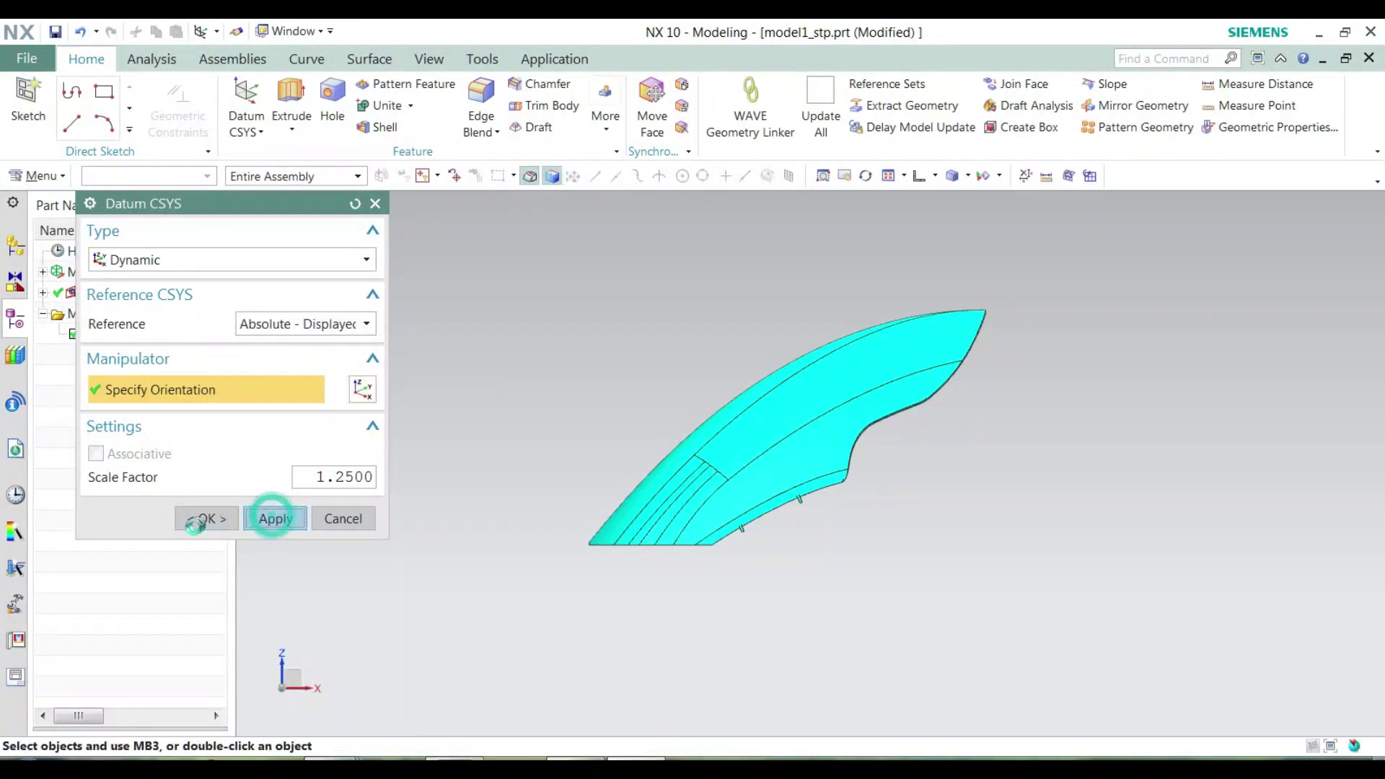
pyautogui.click(342, 519)
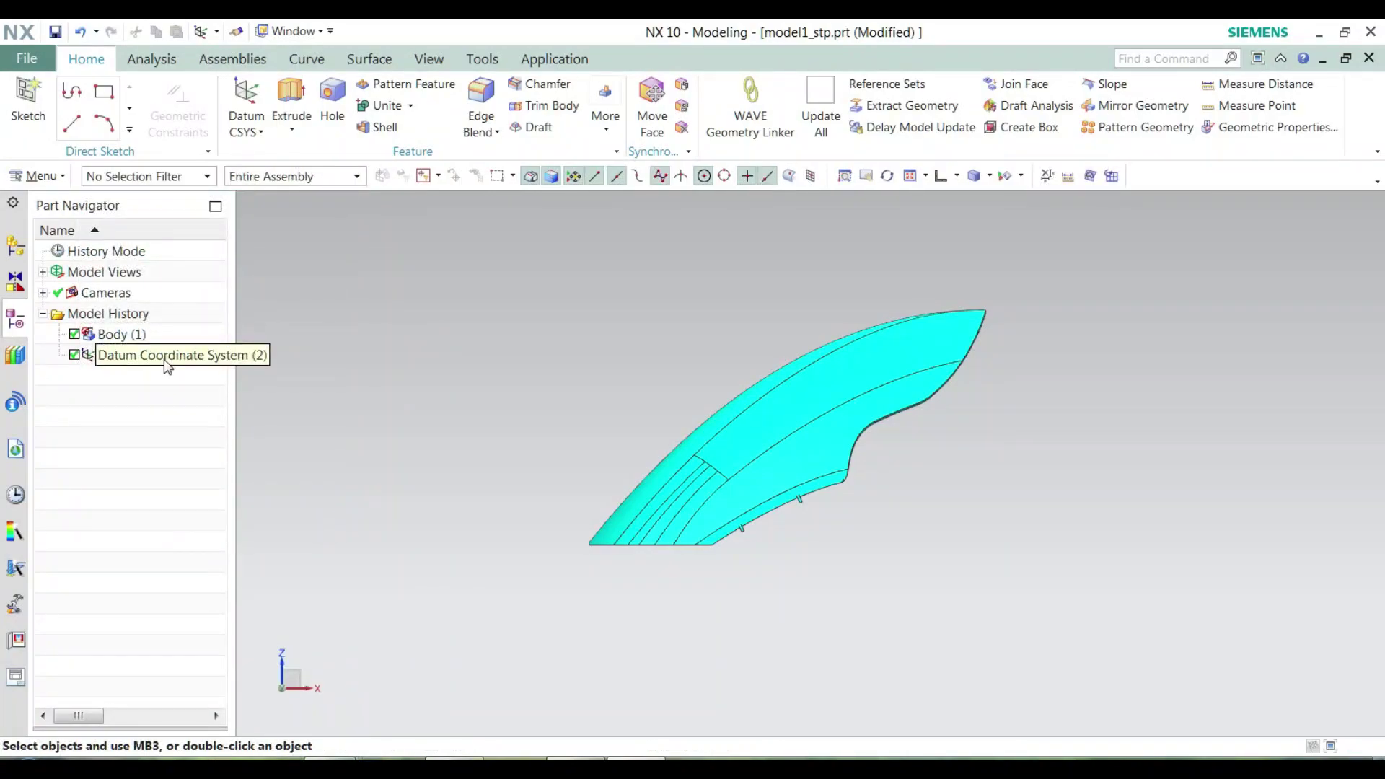
pyautogui.moveTo(563, 451)
pyautogui.mouseDown(button='middle')
pyautogui.moveTo(634, 340)
pyautogui.moveTo(517, 430)
pyautogui.moveTo(517, 469)
pyautogui.mouseUp(button='middle')
pyautogui.scroll(-2, 625, 353)
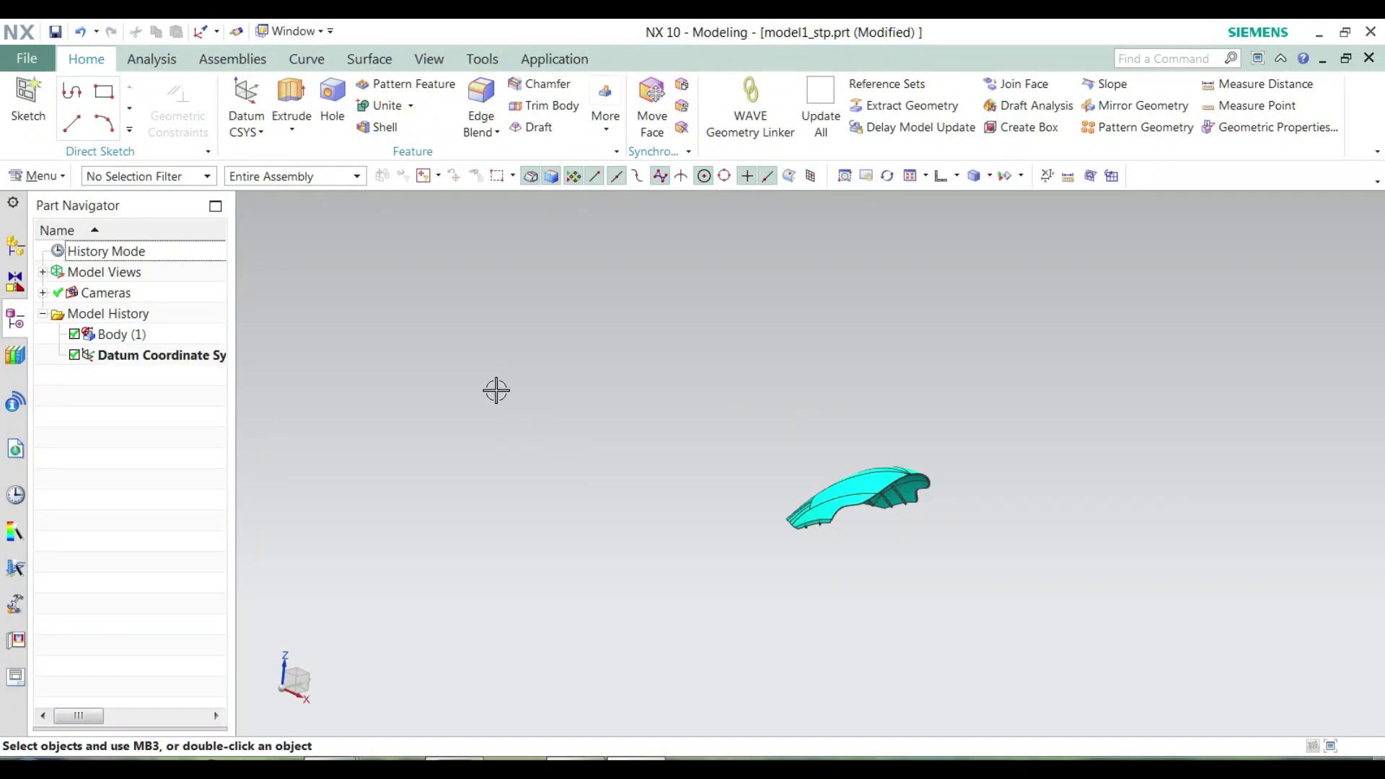
pyautogui.scroll(-4, 614, 326)
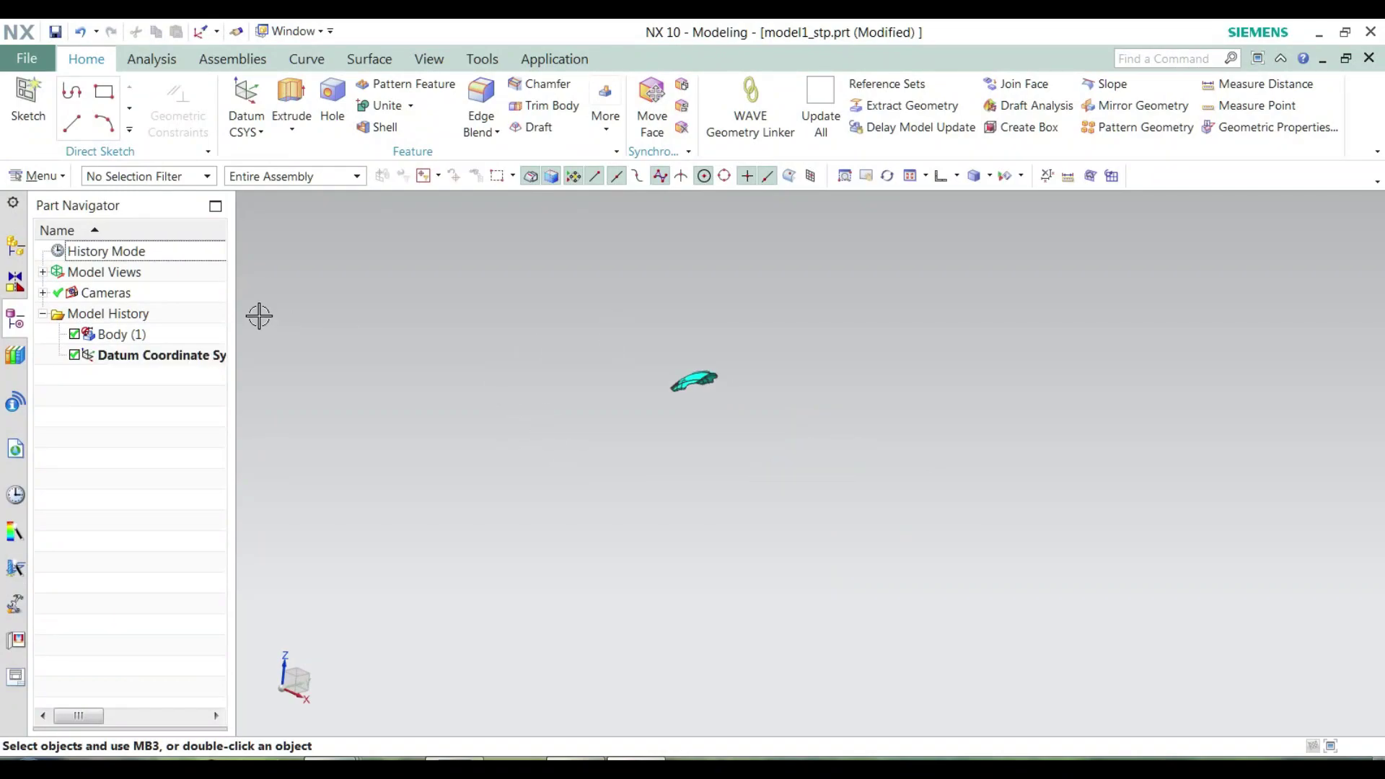
pyautogui.doubleClick(195, 357)
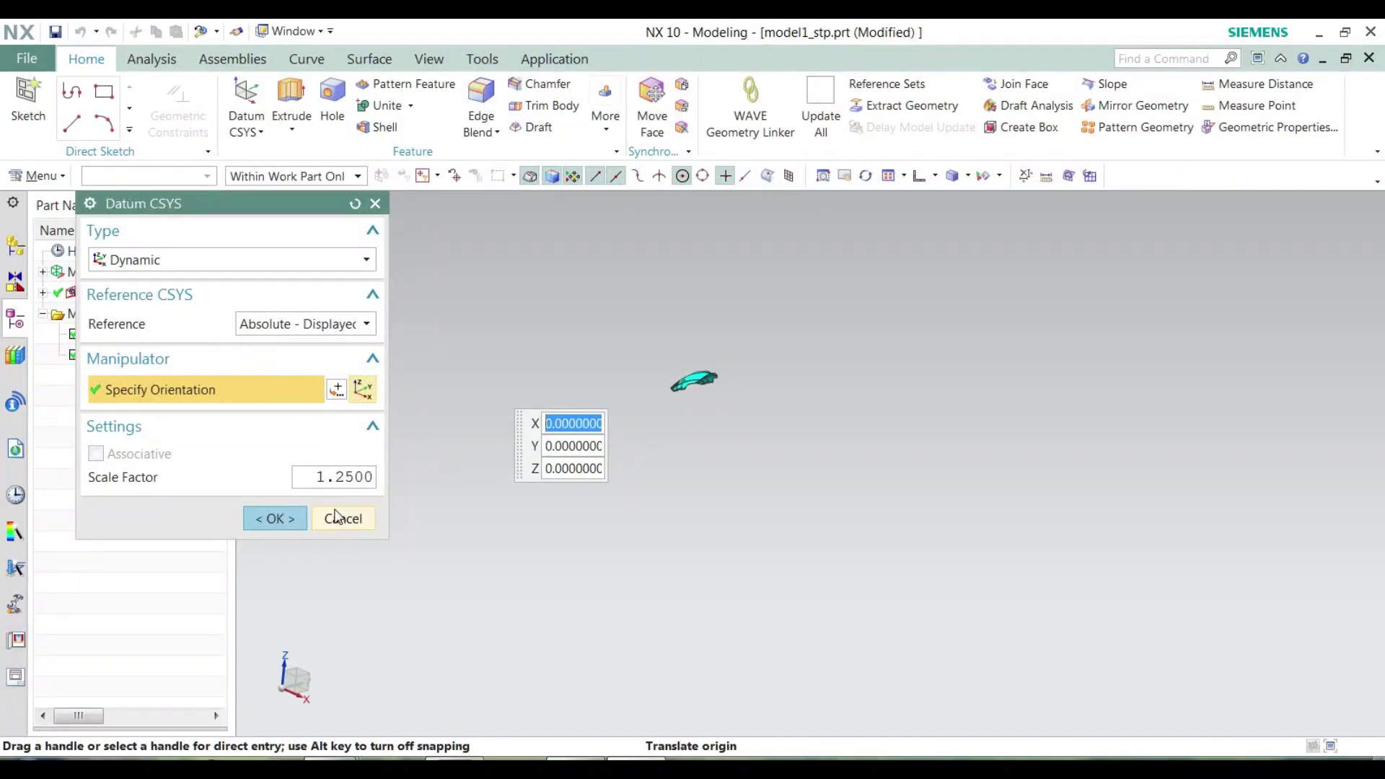
pyautogui.click(340, 519)
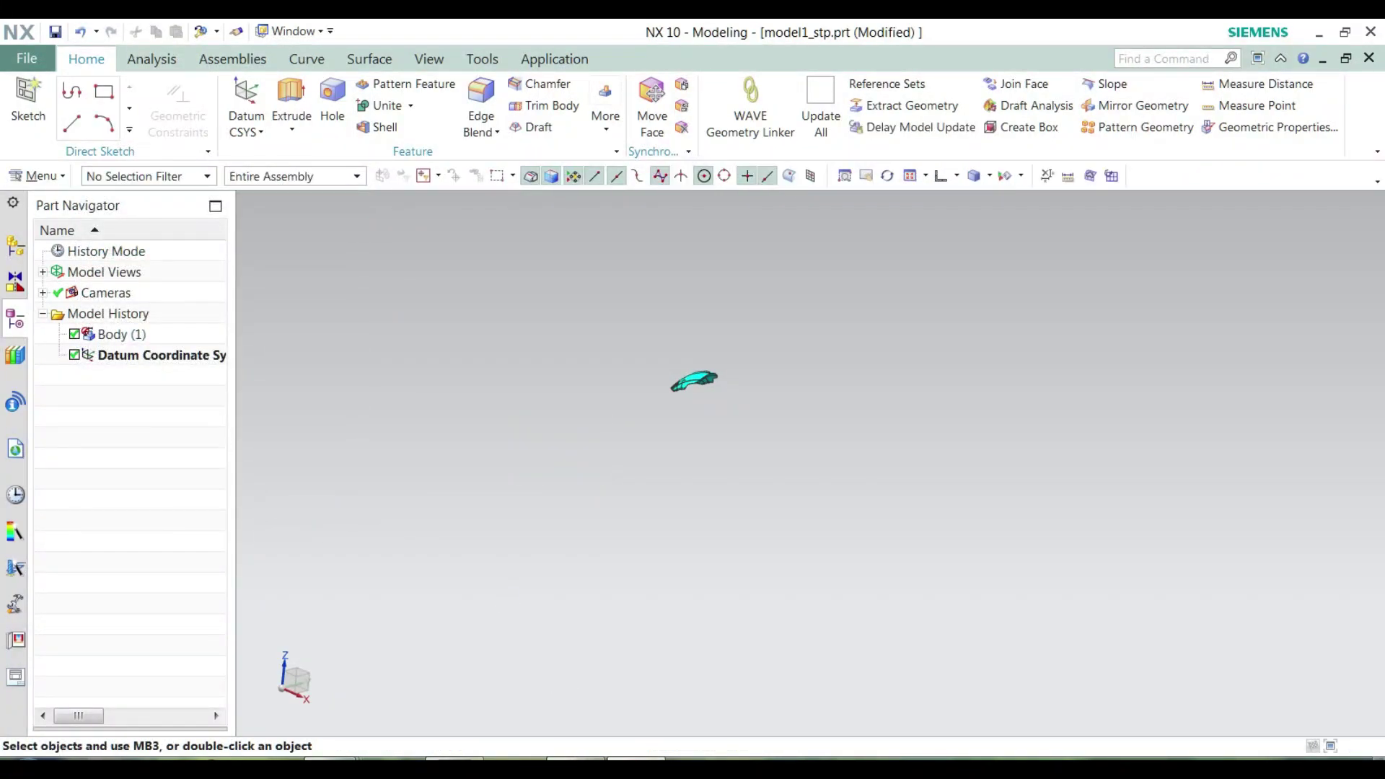
pyautogui.click(956, 176)
pyautogui.click(974, 209)
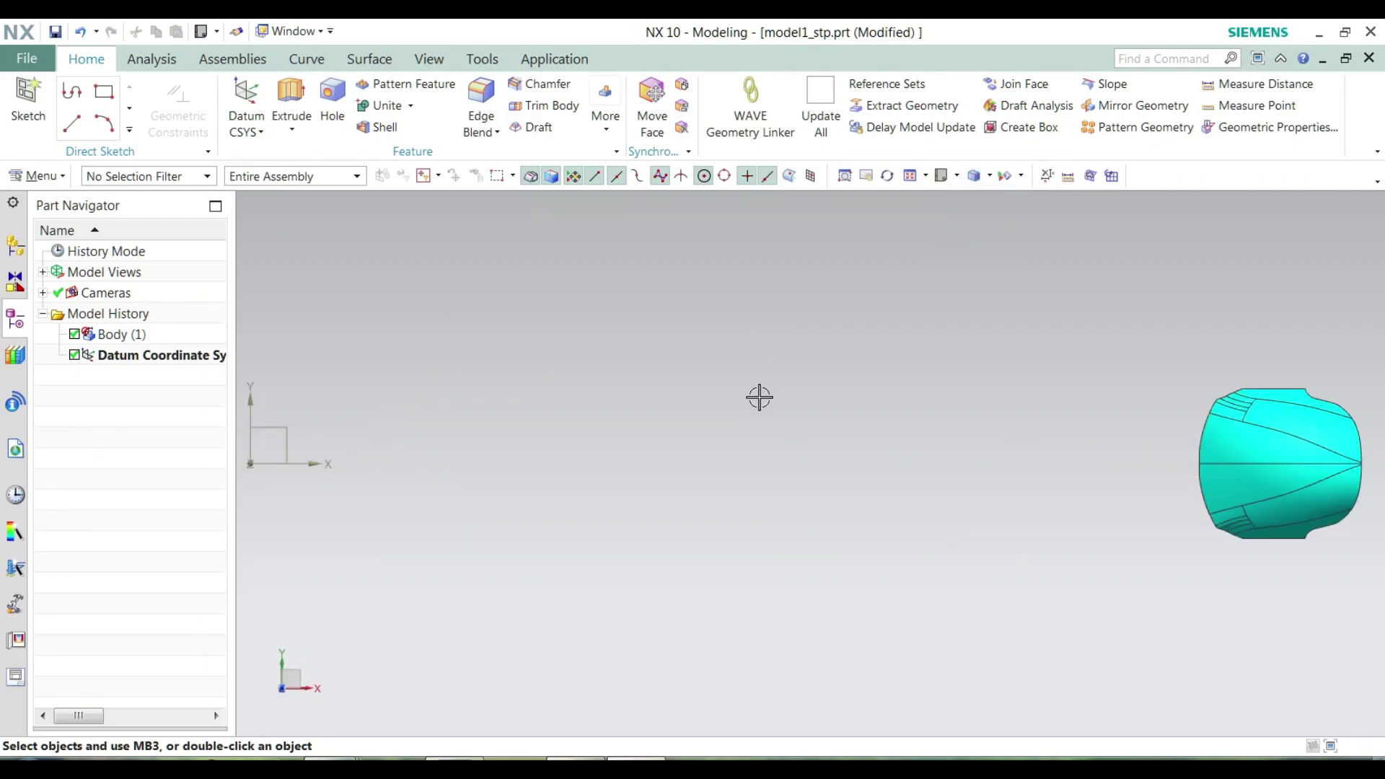
pyautogui.moveTo(671, 474)
pyautogui.mouseDown(button='middle')
pyautogui.moveTo(684, 365)
pyautogui.moveTo(678, 396)
pyautogui.mouseUp(button='middle')
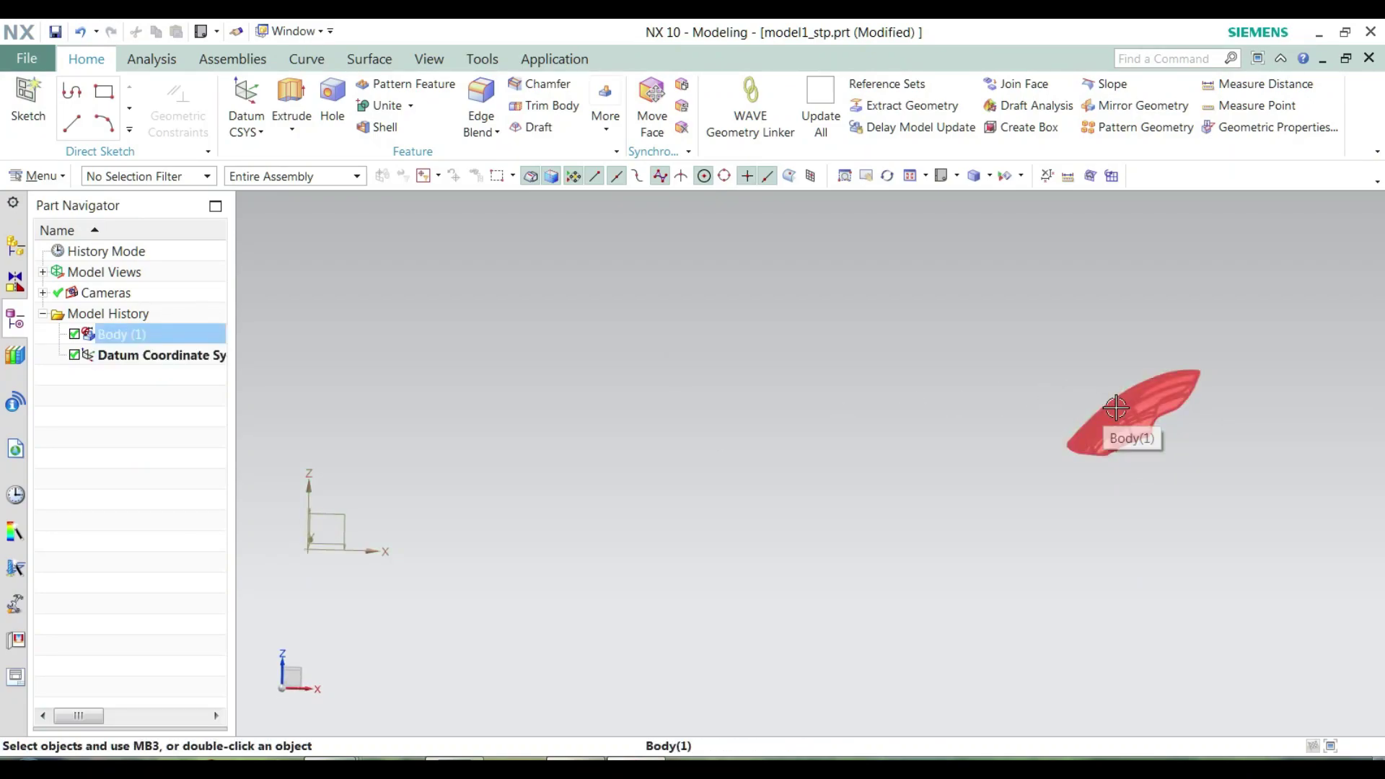
pyautogui.moveTo(515, 518); pyautogui.dragTo(518, 514, button='middle')
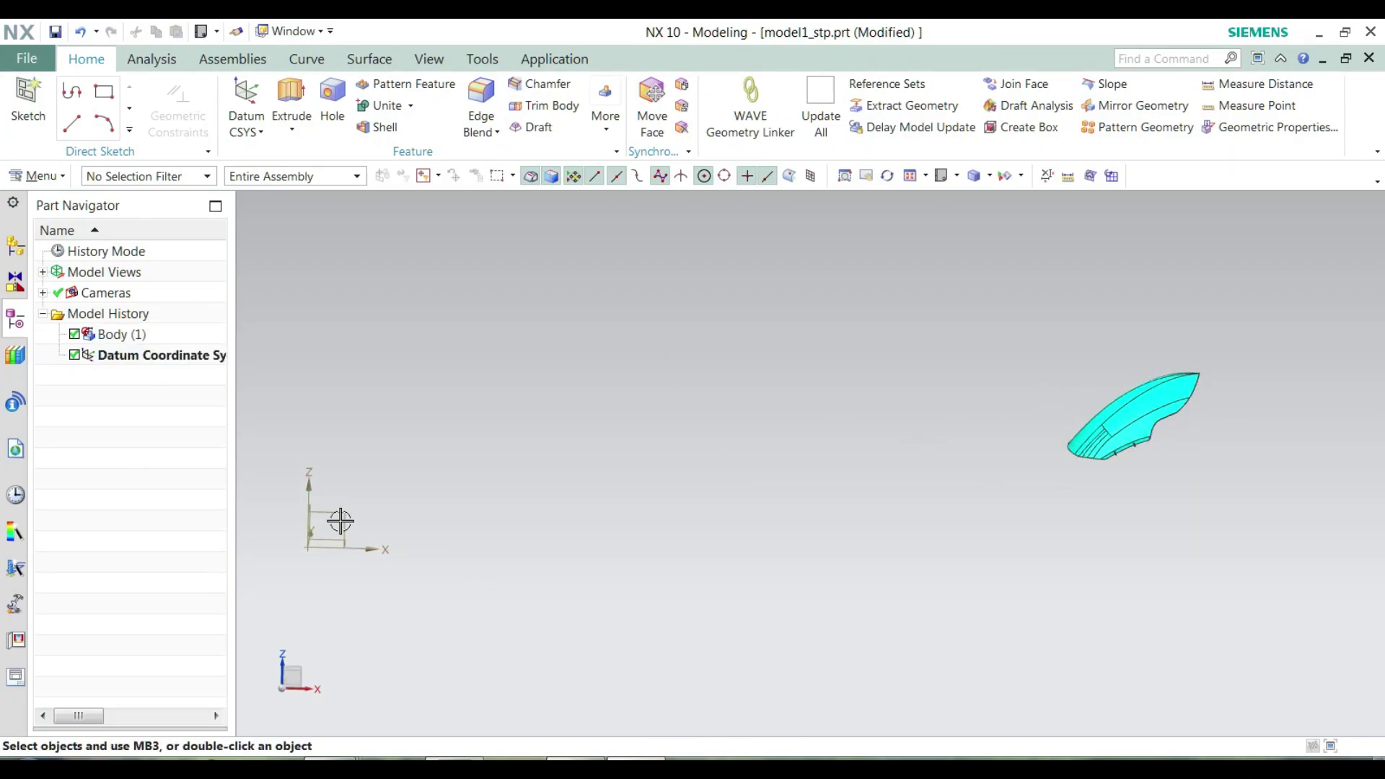
pyautogui.click(186, 358)
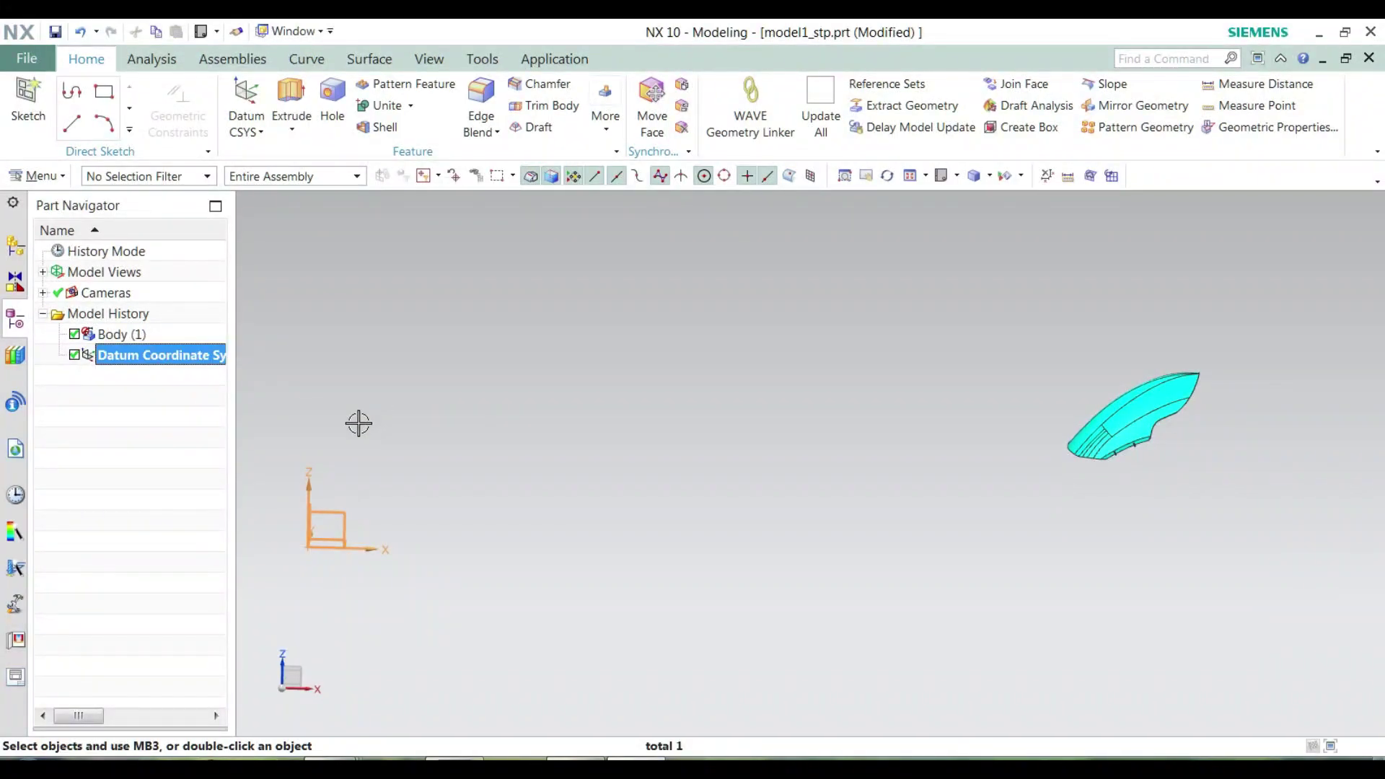
pyautogui.press('Escape')
pyautogui.scroll(3, 1320, 391)
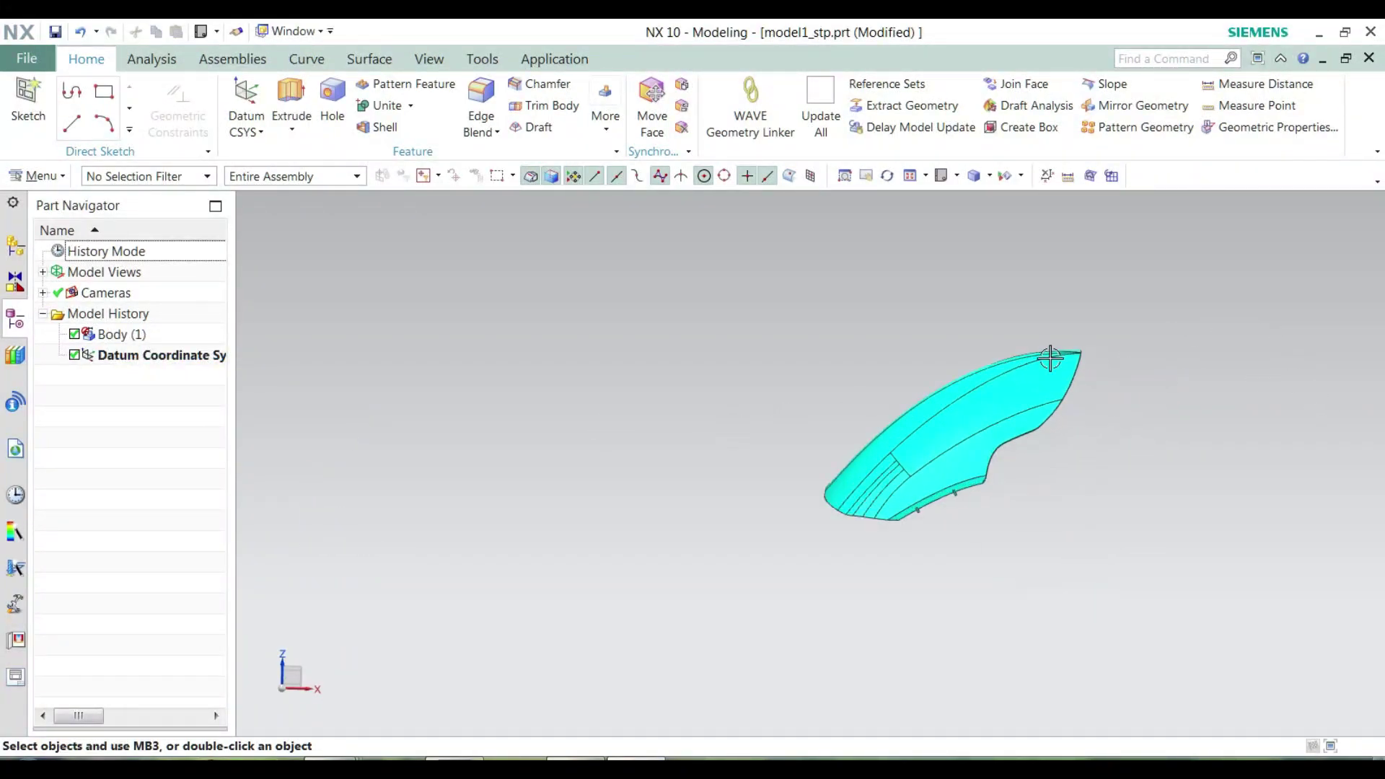
pyautogui.scroll(1, 1011, 479)
pyautogui.scroll(4, 1010, 479)
pyautogui.moveTo(810, 412)
pyautogui.mouseDown(button='middle')
pyautogui.moveTo(818, 361)
pyautogui.moveTo(789, 399)
pyautogui.mouseUp(button='middle')
pyautogui.scroll(-5, 789, 399)
# Start a datum plane using the Two Lines method, with the view on the inner ribs
pyautogui.click(261, 132)
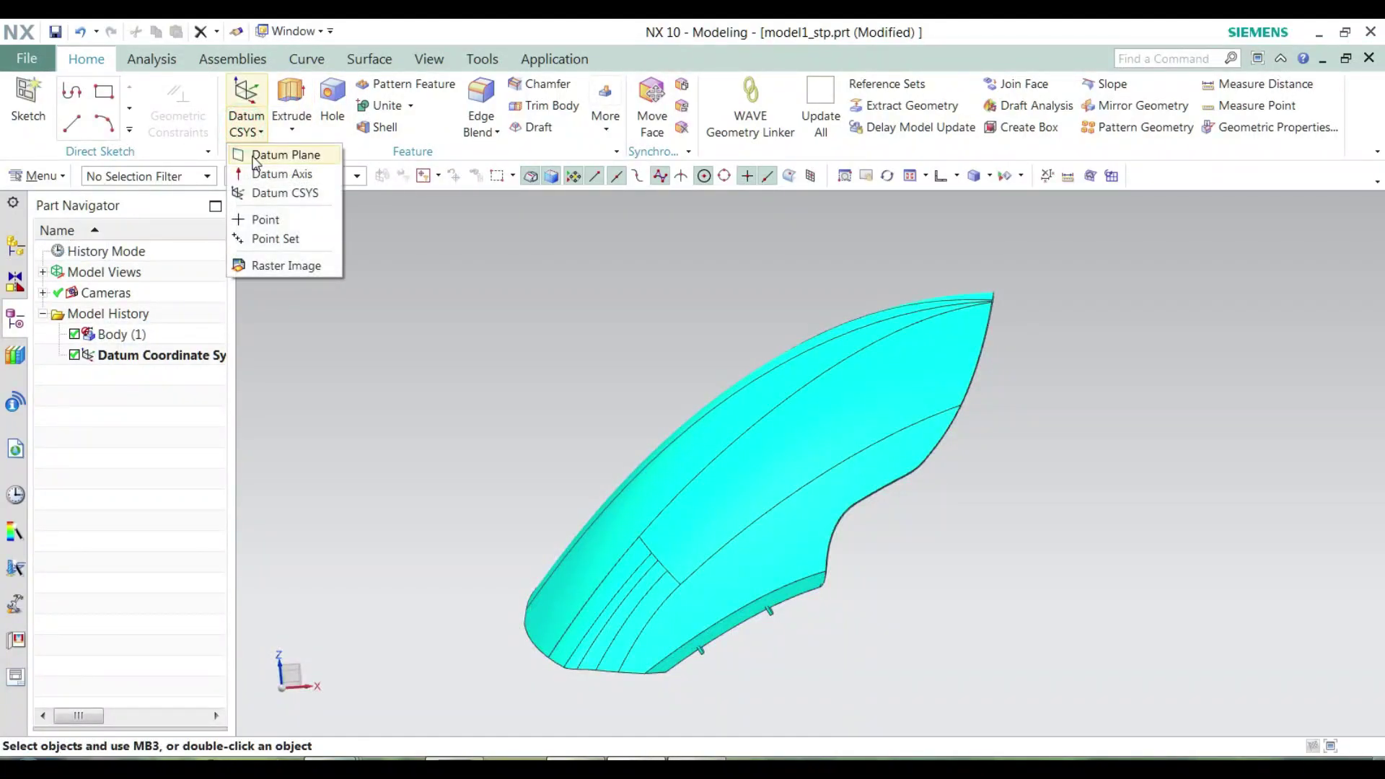
pyautogui.click(267, 148)
pyautogui.moveTo(805, 475); pyautogui.dragTo(736, 374, button='middle')
pyautogui.scroll(3, 721, 315)
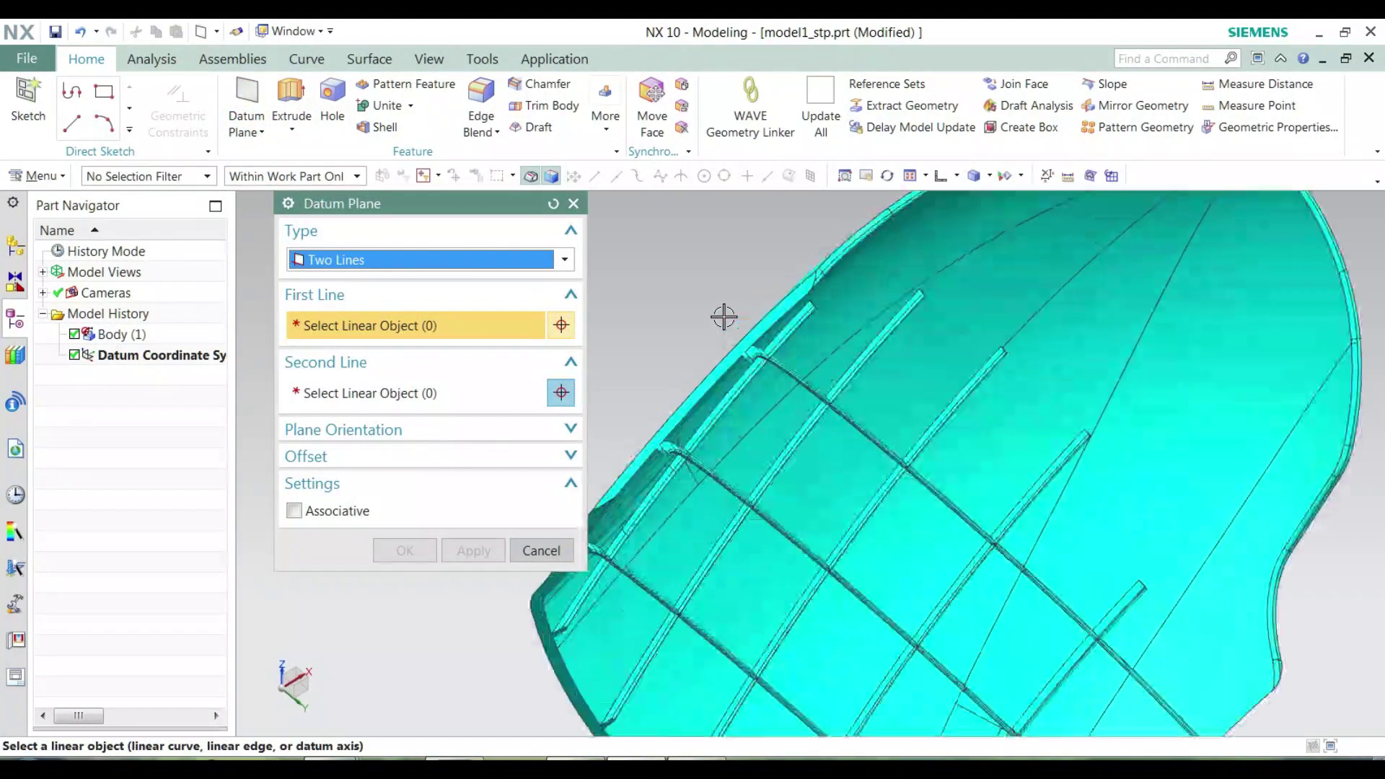
pyautogui.scroll(3, 813, 331)
pyautogui.scroll(1, 686, 392)
pyautogui.scroll(2, 686, 392)
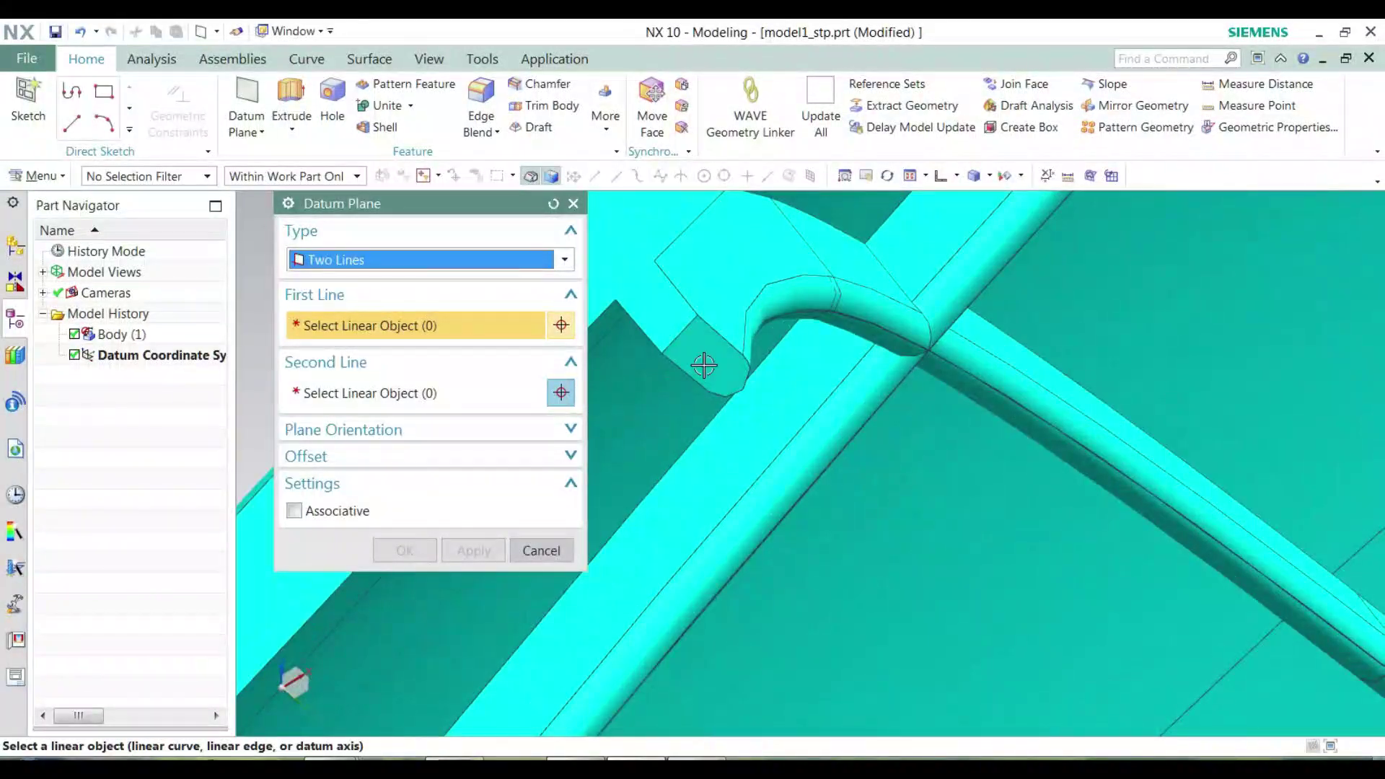
pyautogui.click(381, 260)
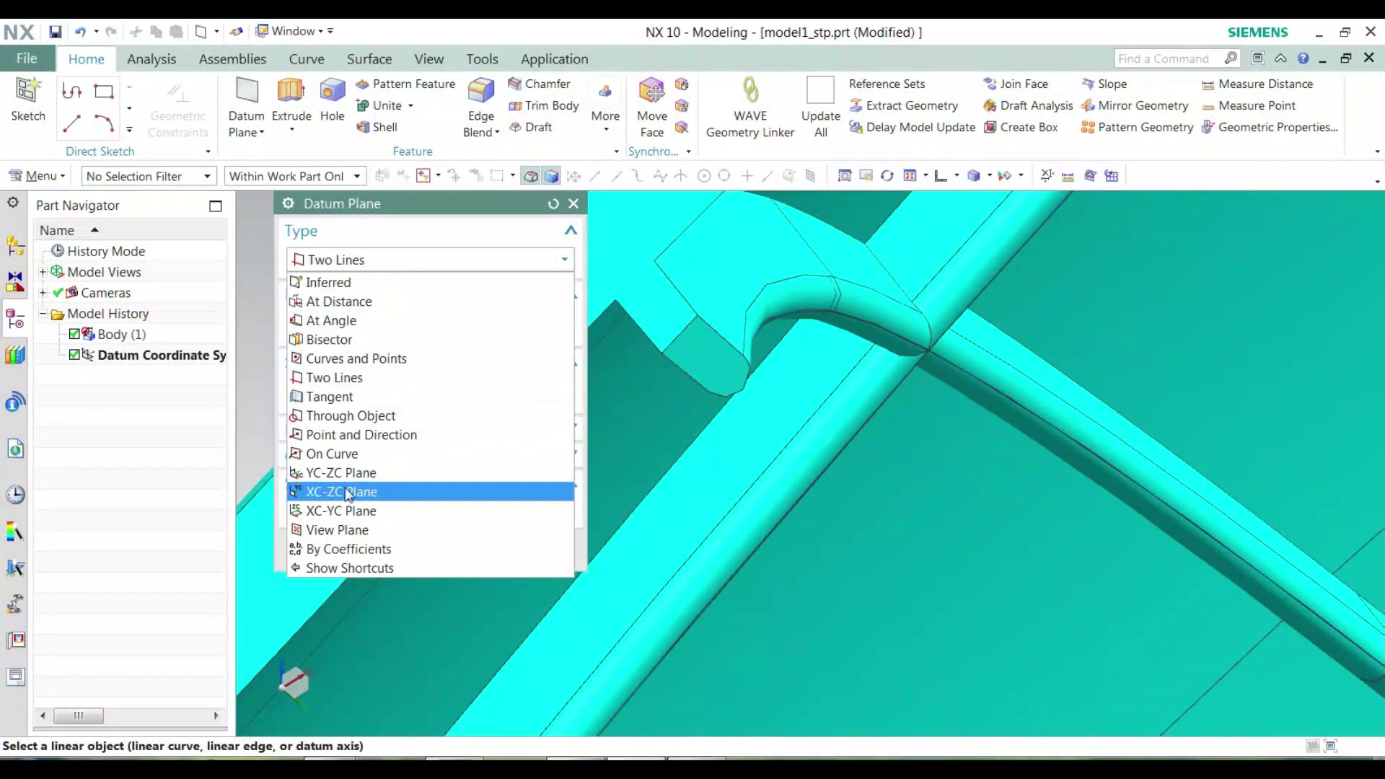
pyautogui.click(381, 393)
# Pick the two coplanar rib edges that define the plane
pyautogui.click(684, 336)
pyautogui.scroll(-3, 773, 288)
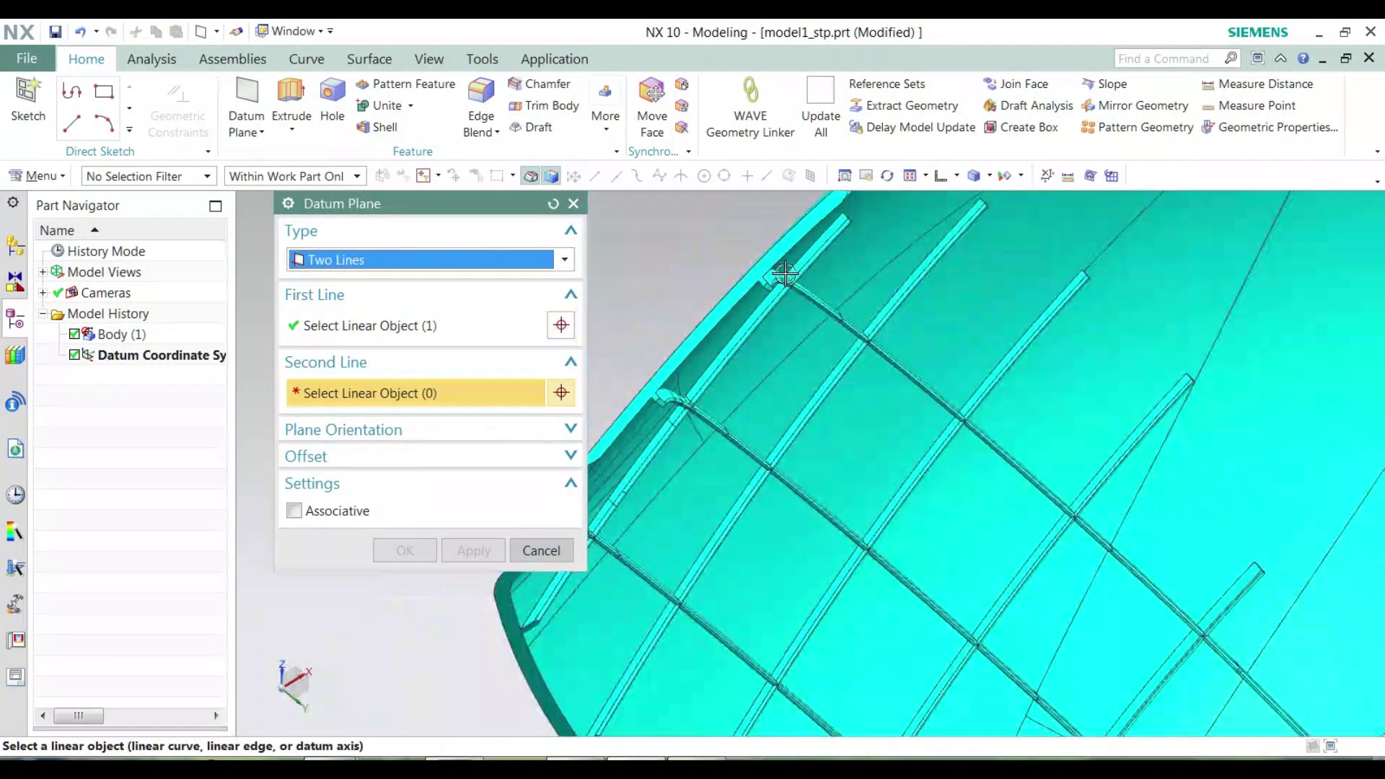
pyautogui.scroll(-2, 1098, 519)
pyautogui.scroll(5, 1069, 575)
pyautogui.scroll(4, 1069, 575)
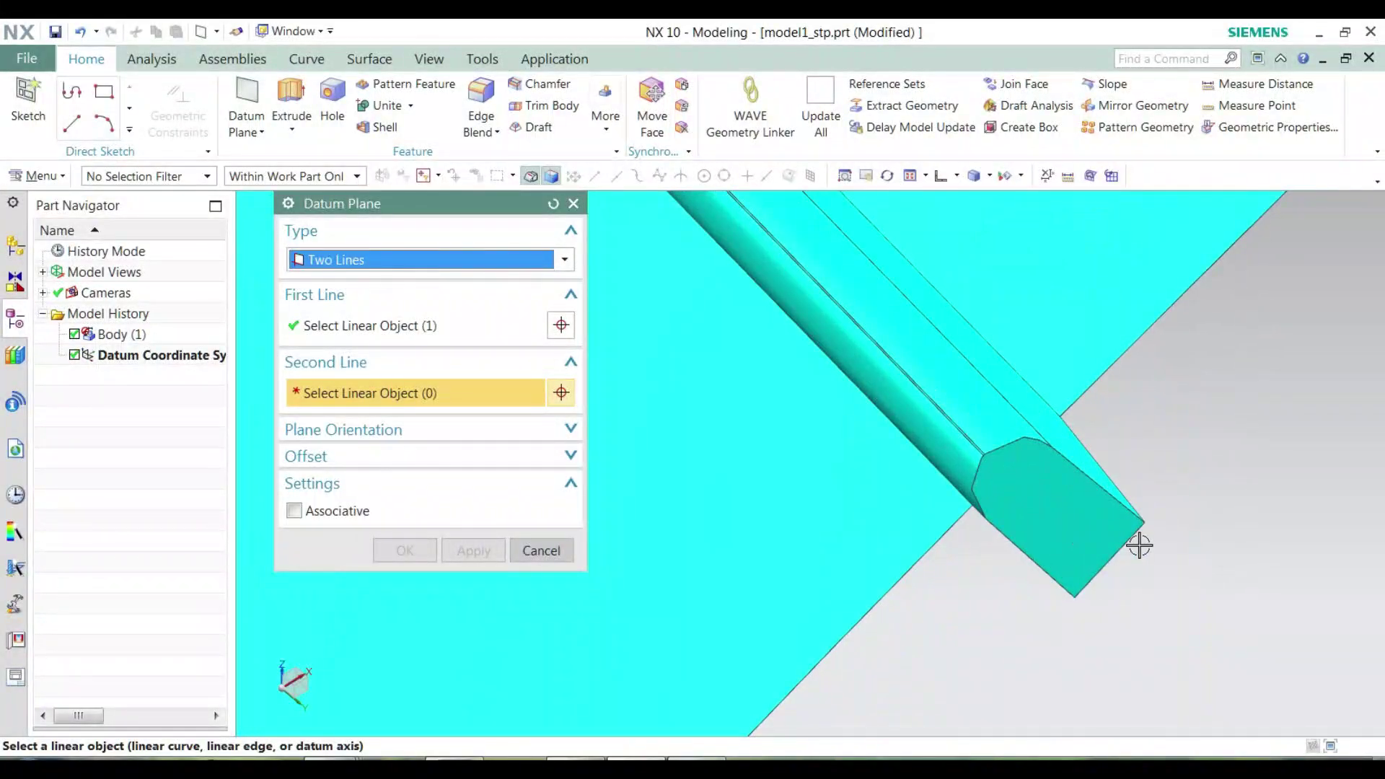
pyautogui.click(1139, 539)
pyautogui.scroll(-2, 1150, 570)
pyautogui.scroll(-2, 1152, 562)
pyautogui.scroll(-2, 1019, 502)
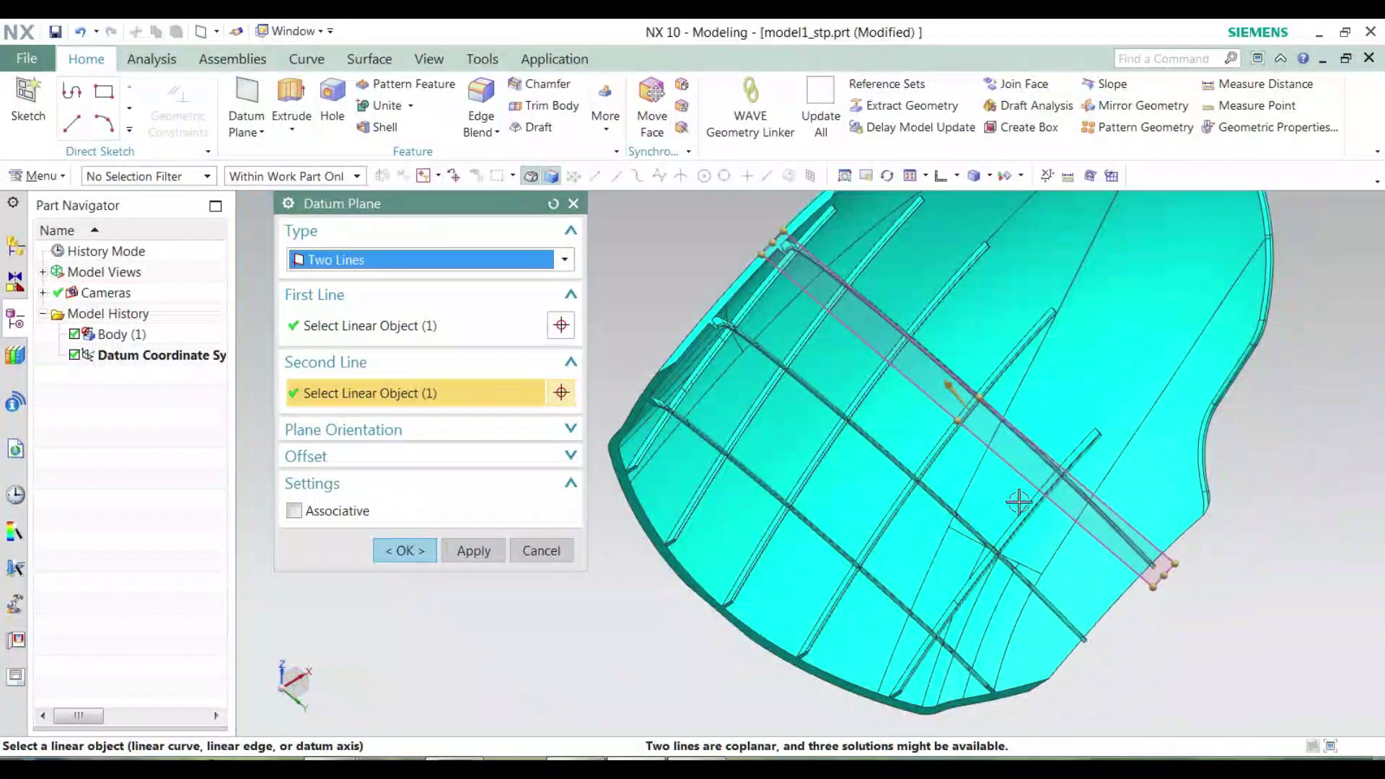
# Enlarge the datum plane to cover the whole part and create it as fixed
pyautogui.click(877, 550)
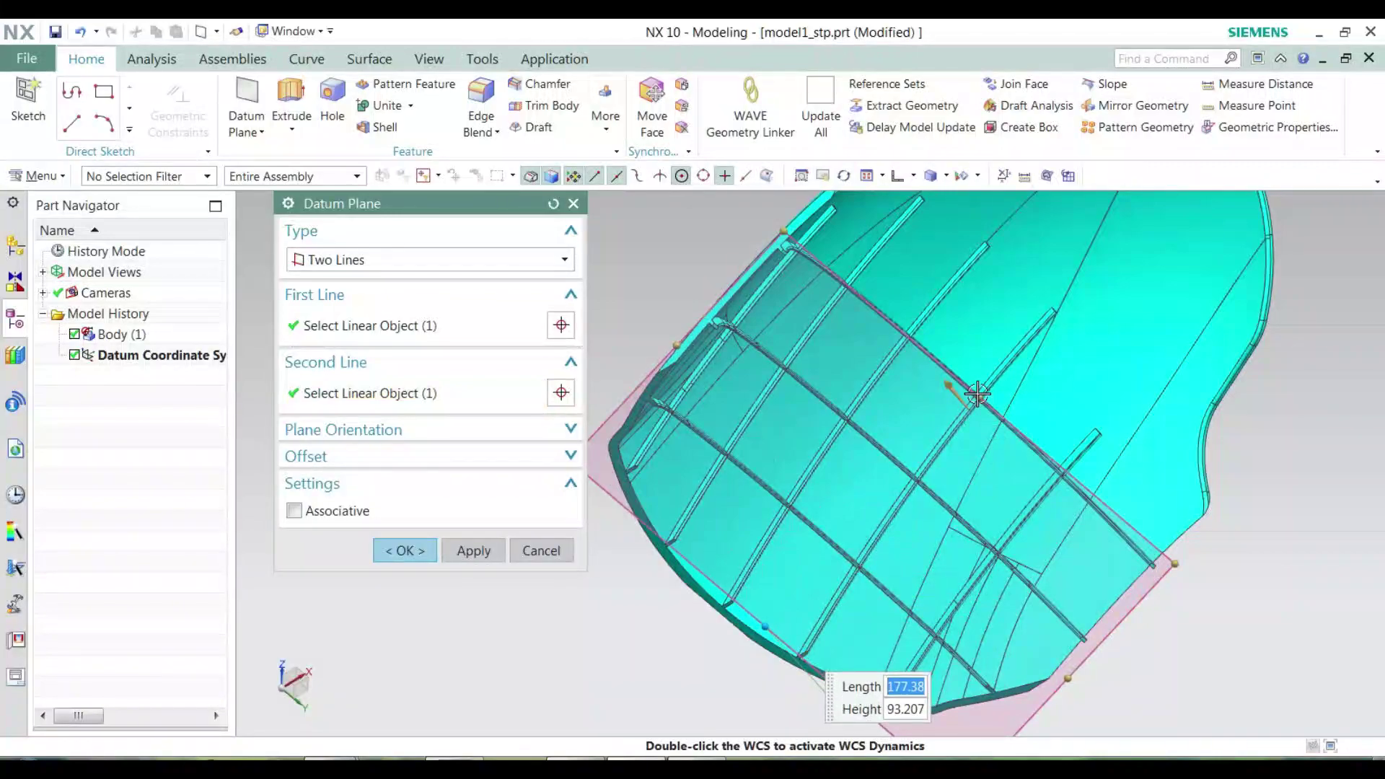
pyautogui.moveTo(1062, 313); pyautogui.dragTo(1291, 162)
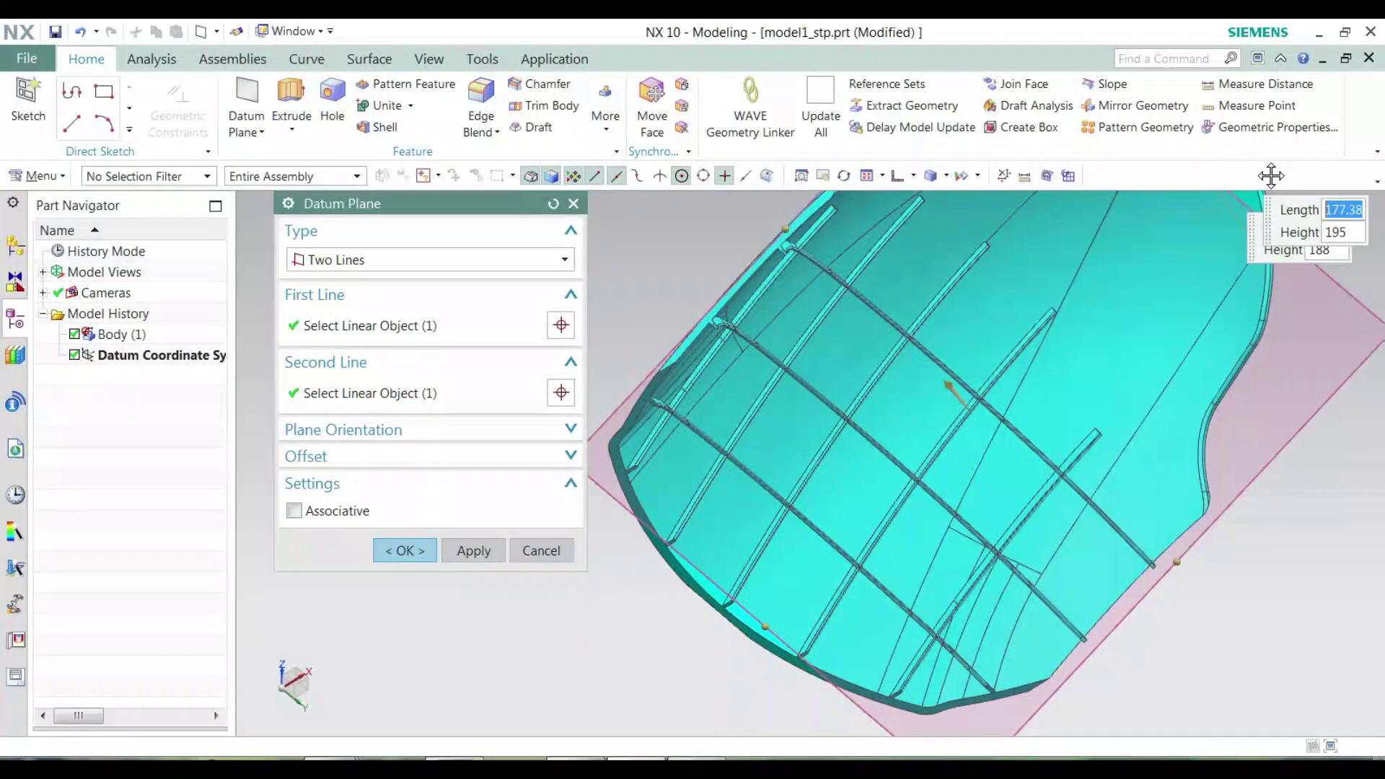
pyautogui.click(488, 551)
pyautogui.click(531, 553)
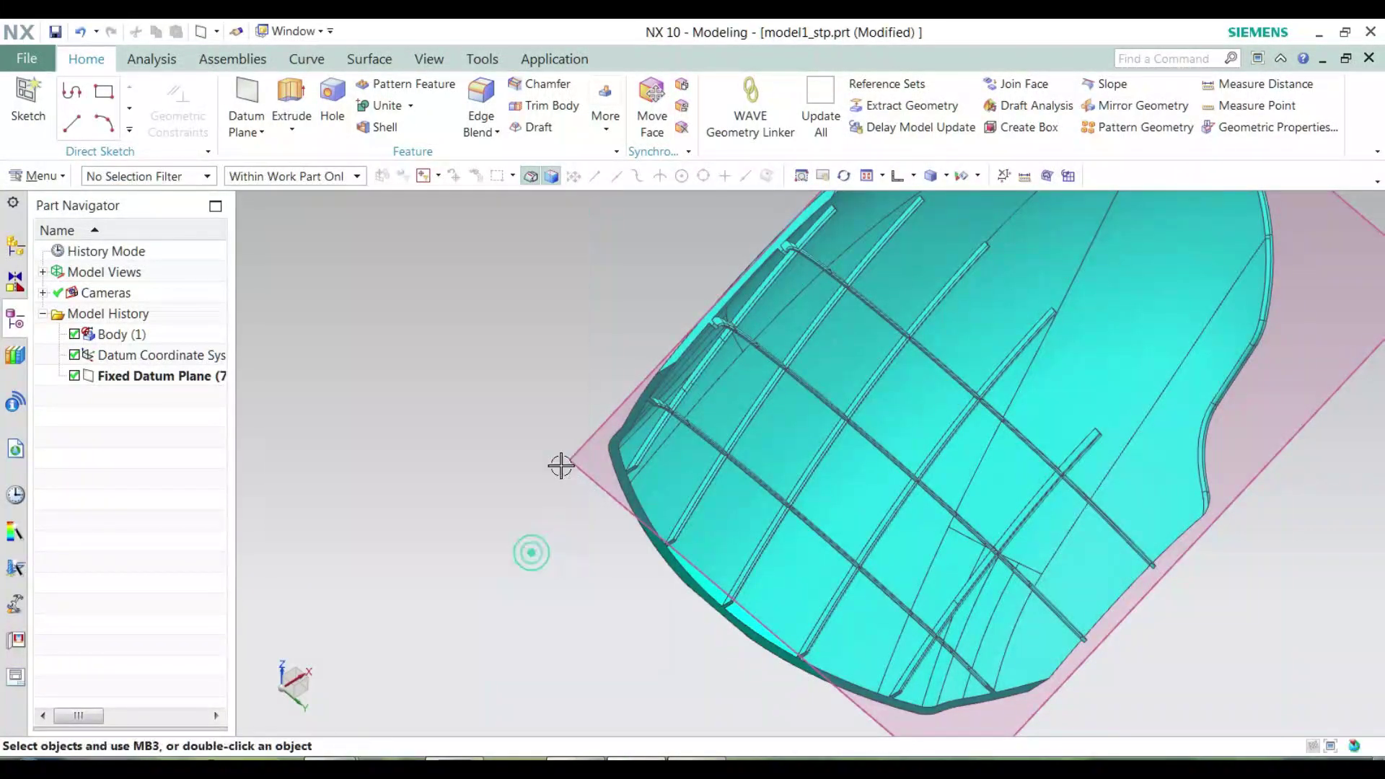
pyautogui.scroll(-5, 560, 466)
pyautogui.moveTo(649, 378); pyautogui.dragTo(712, 411, button='middle')
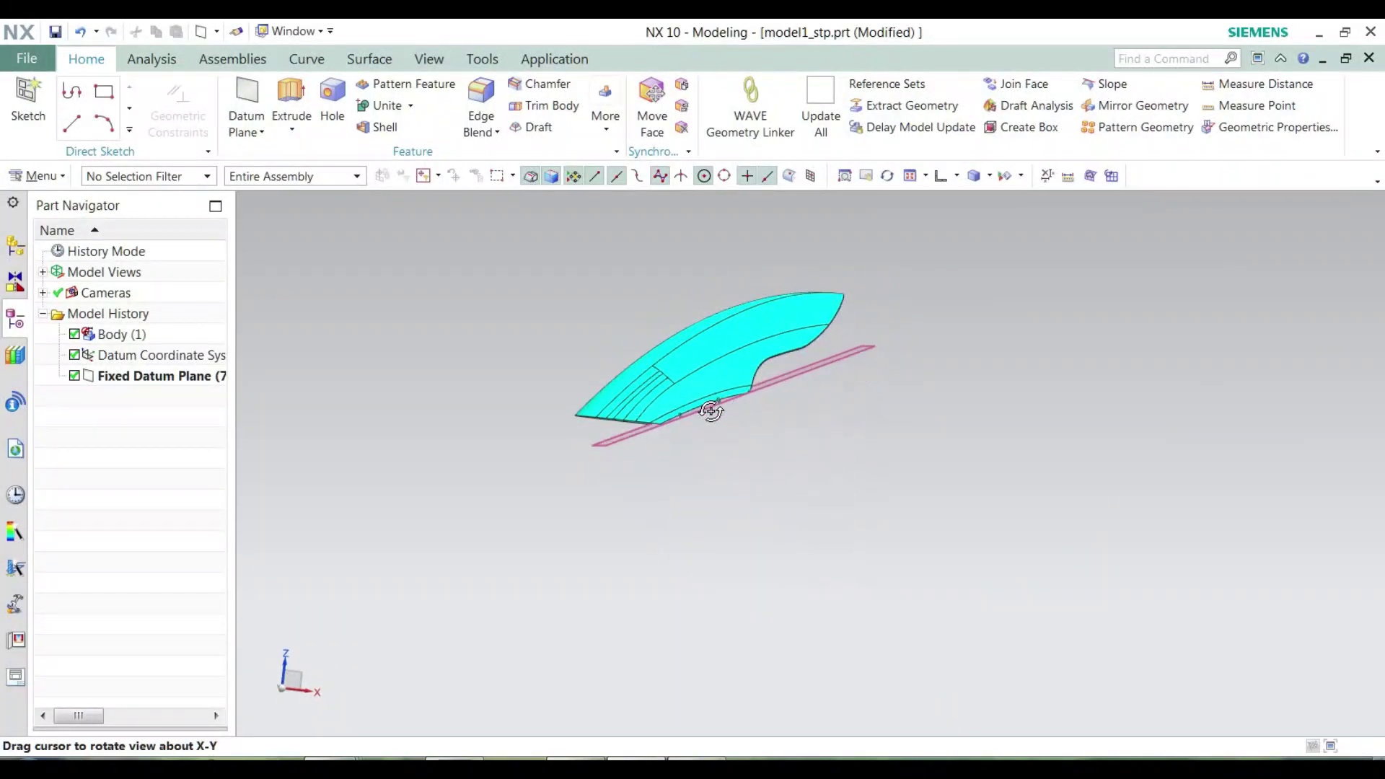
pyautogui.click(956, 176)
pyautogui.click(965, 231)
pyautogui.scroll(-2, 1018, 451)
pyautogui.scroll(5, 1018, 451)
pyautogui.scroll(2, 924, 526)
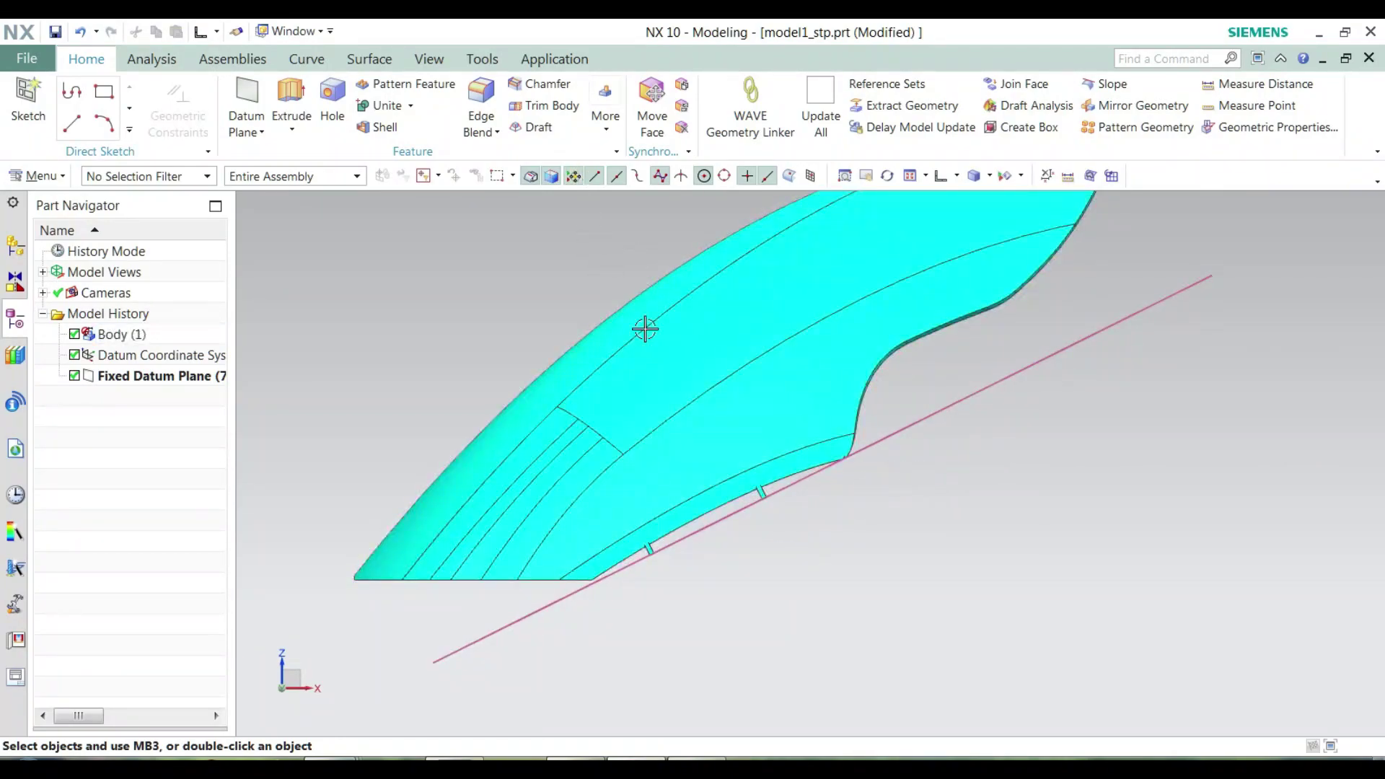
pyautogui.scroll(2, 800, 446)
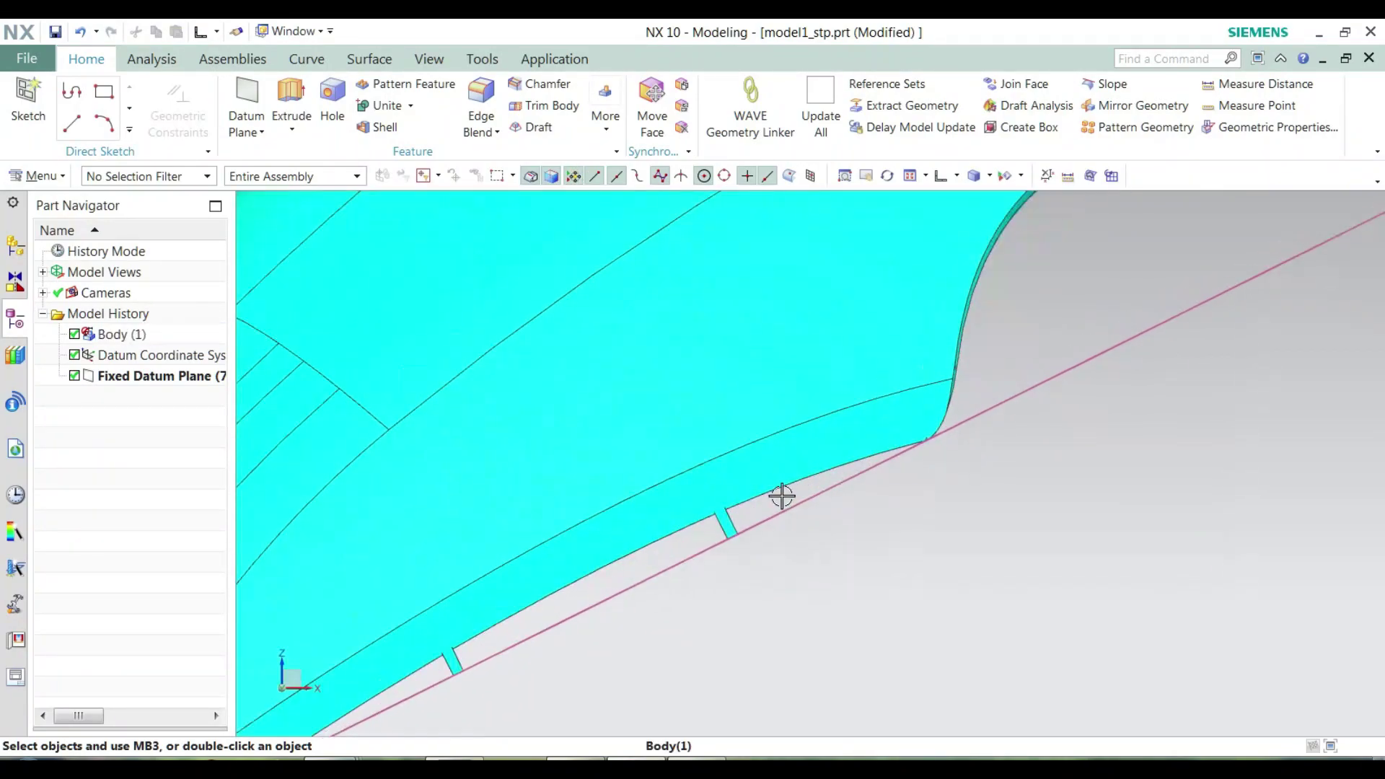
pyautogui.scroll(-1, 783, 495)
pyautogui.press('Home')
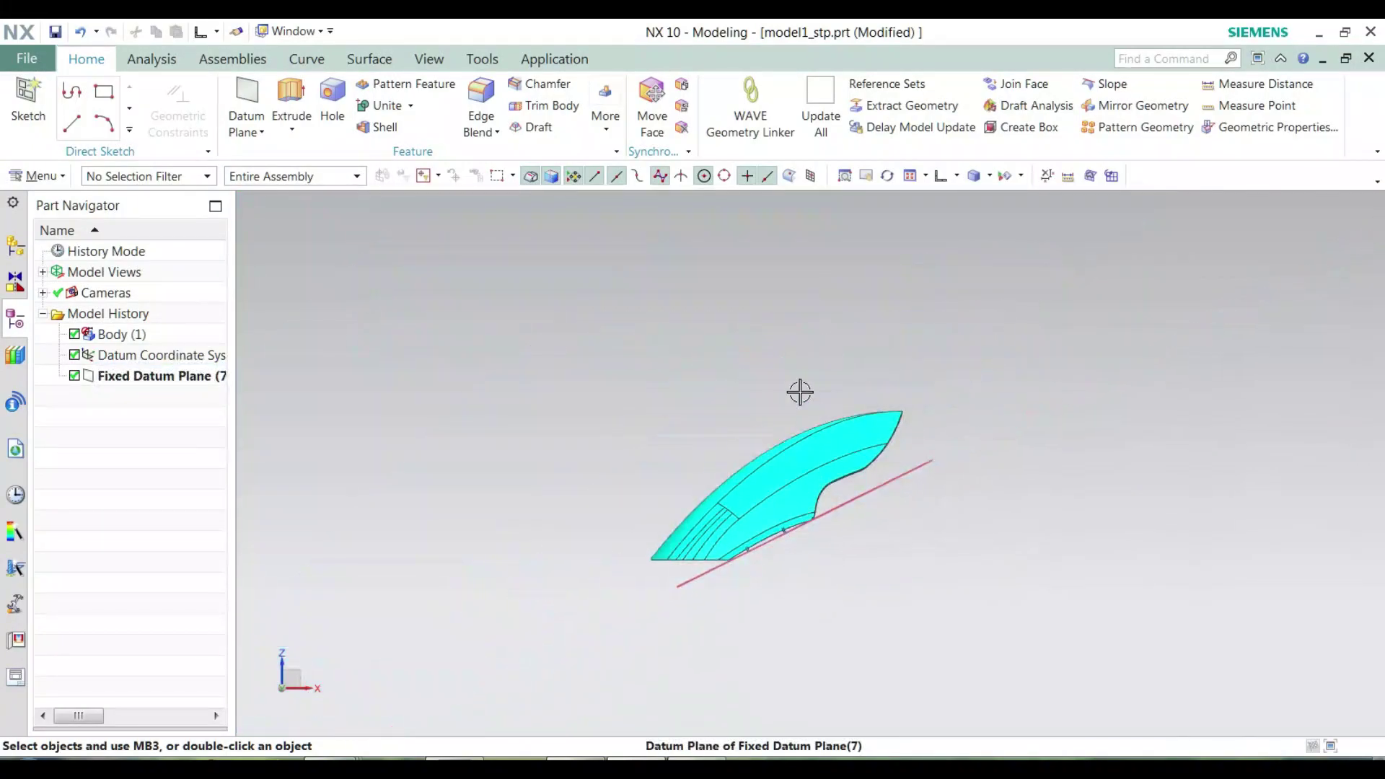
# Start a Datum CSYS of type Z-axis, X-axis, Origin
pyautogui.click(261, 134)
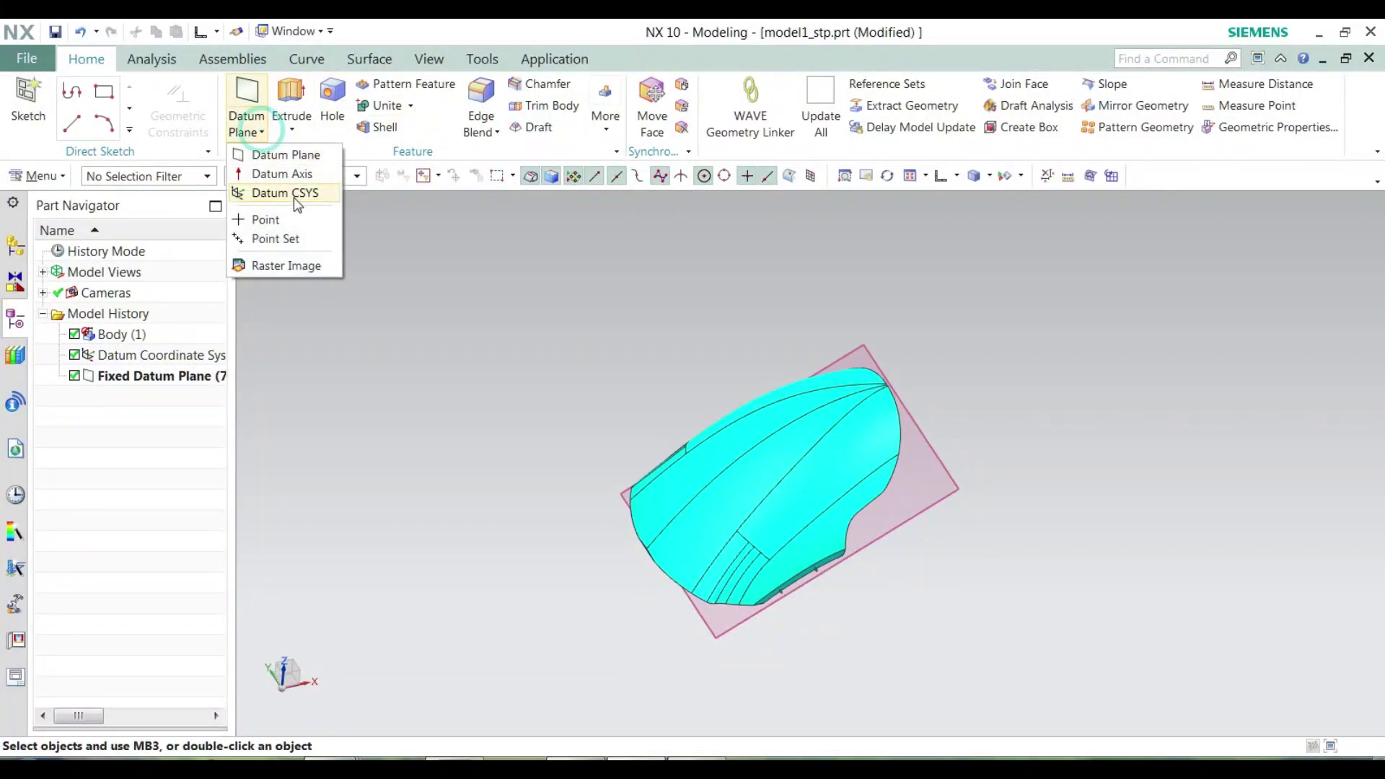
pyautogui.click(283, 194)
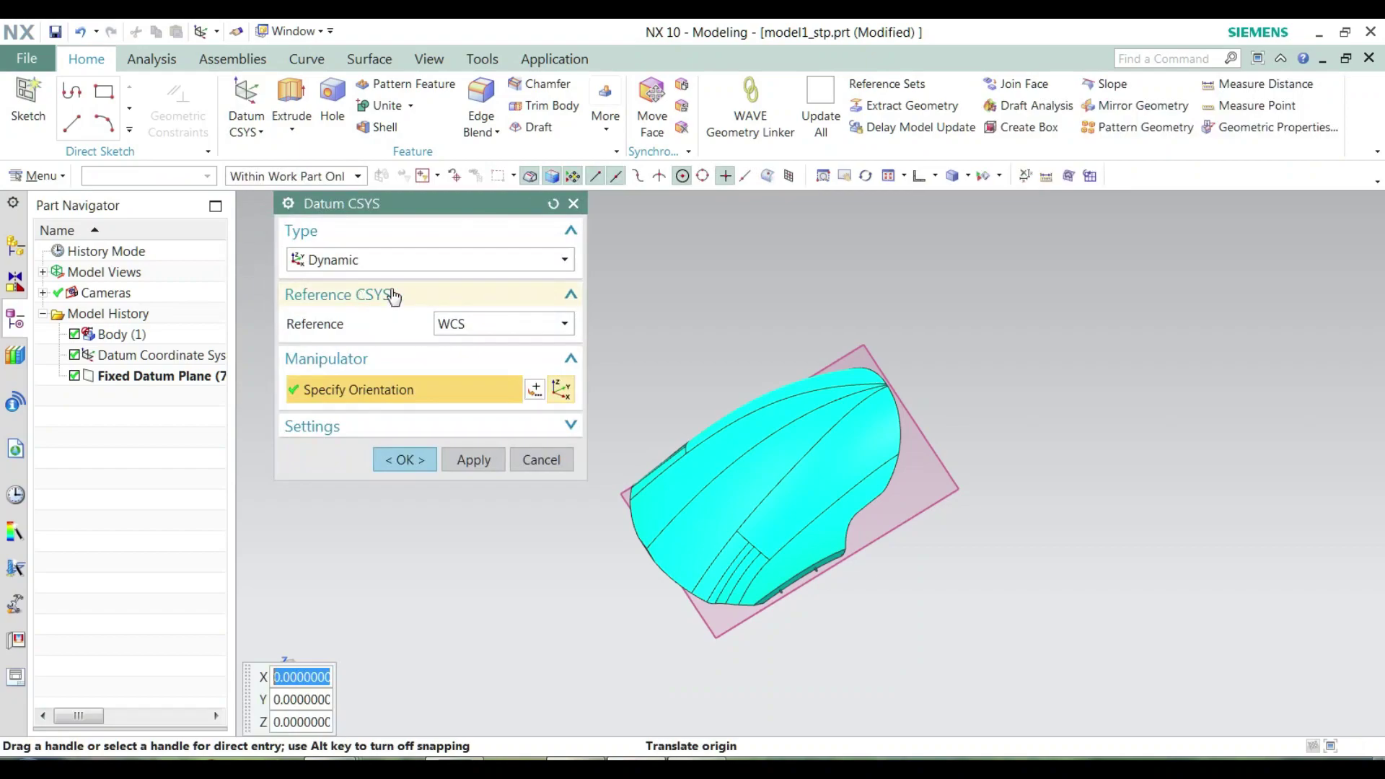
pyautogui.click(391, 262)
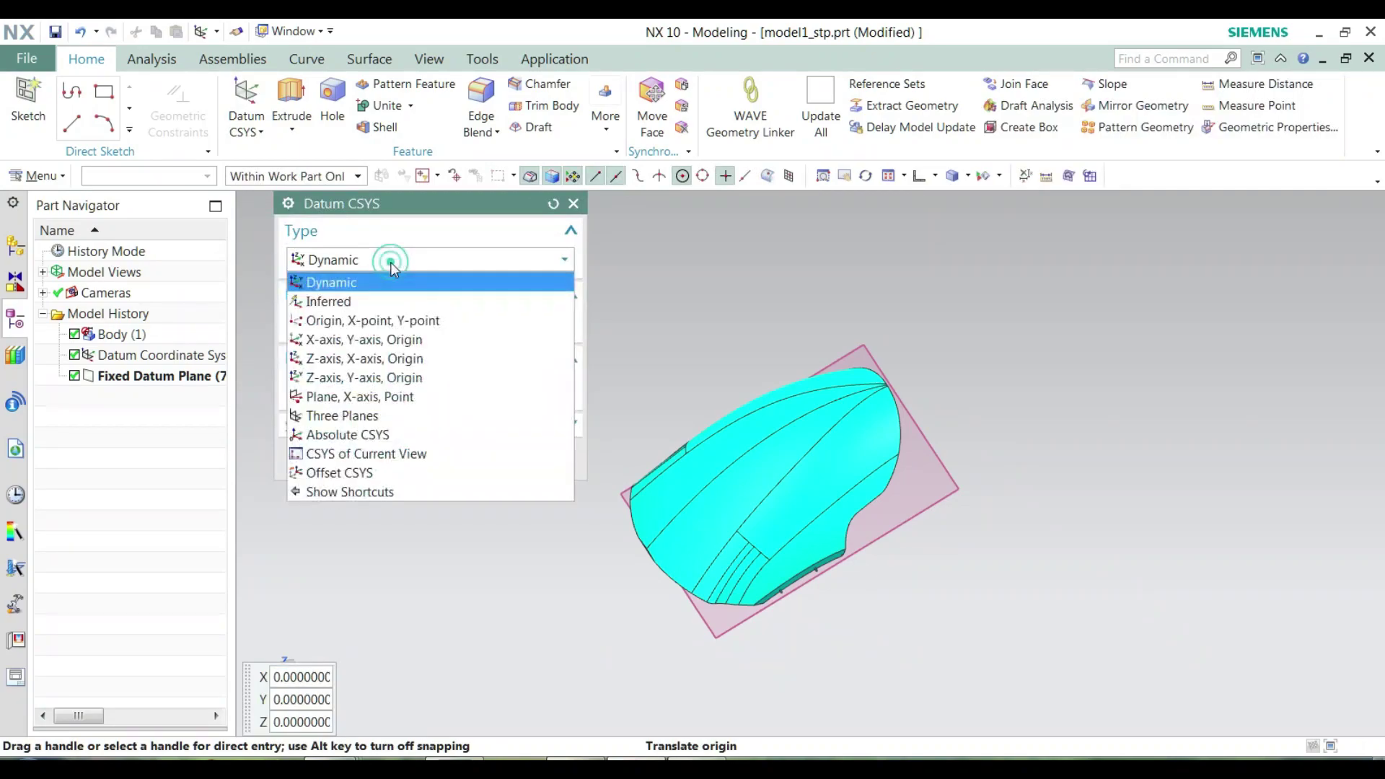
pyautogui.click(358, 358)
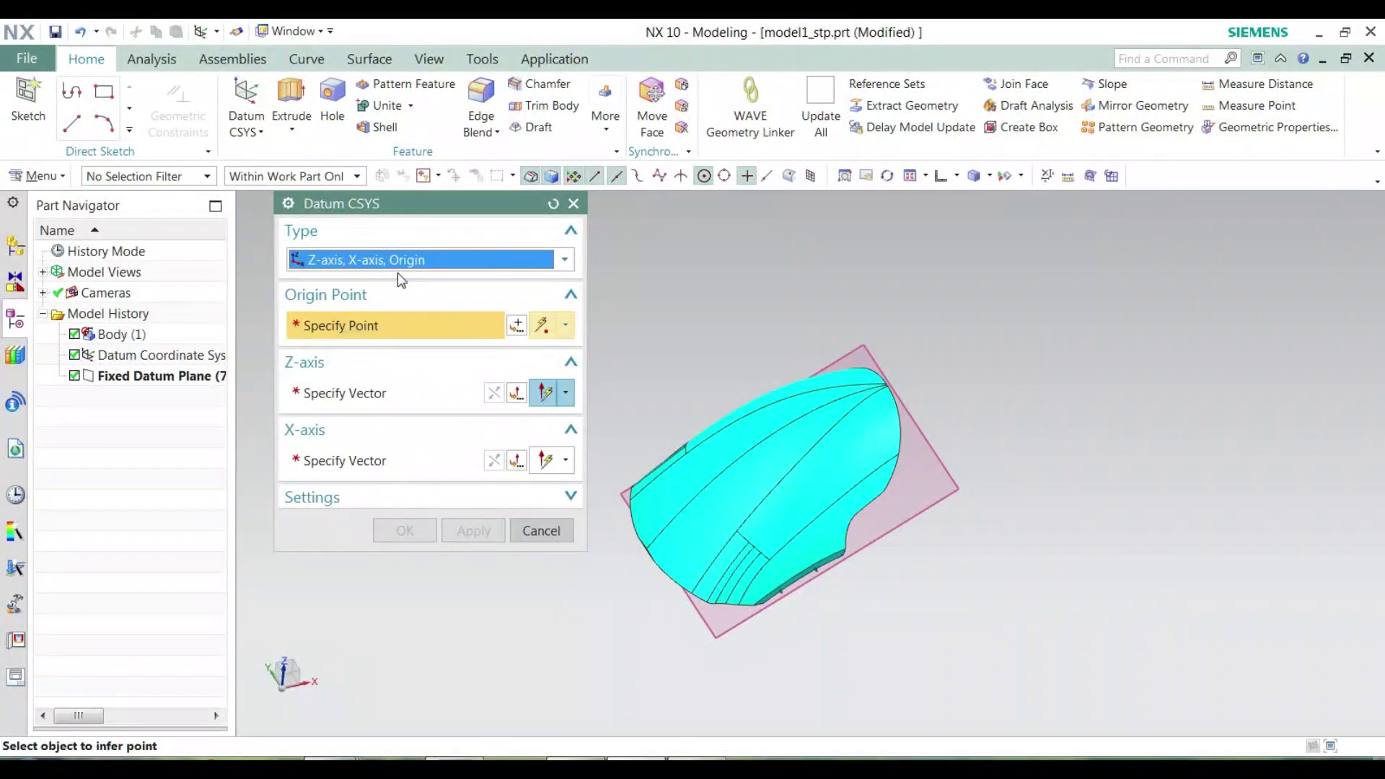
# Take the Z axis from the datum plane normal and set the X direction on the part
pyautogui.click(354, 394)
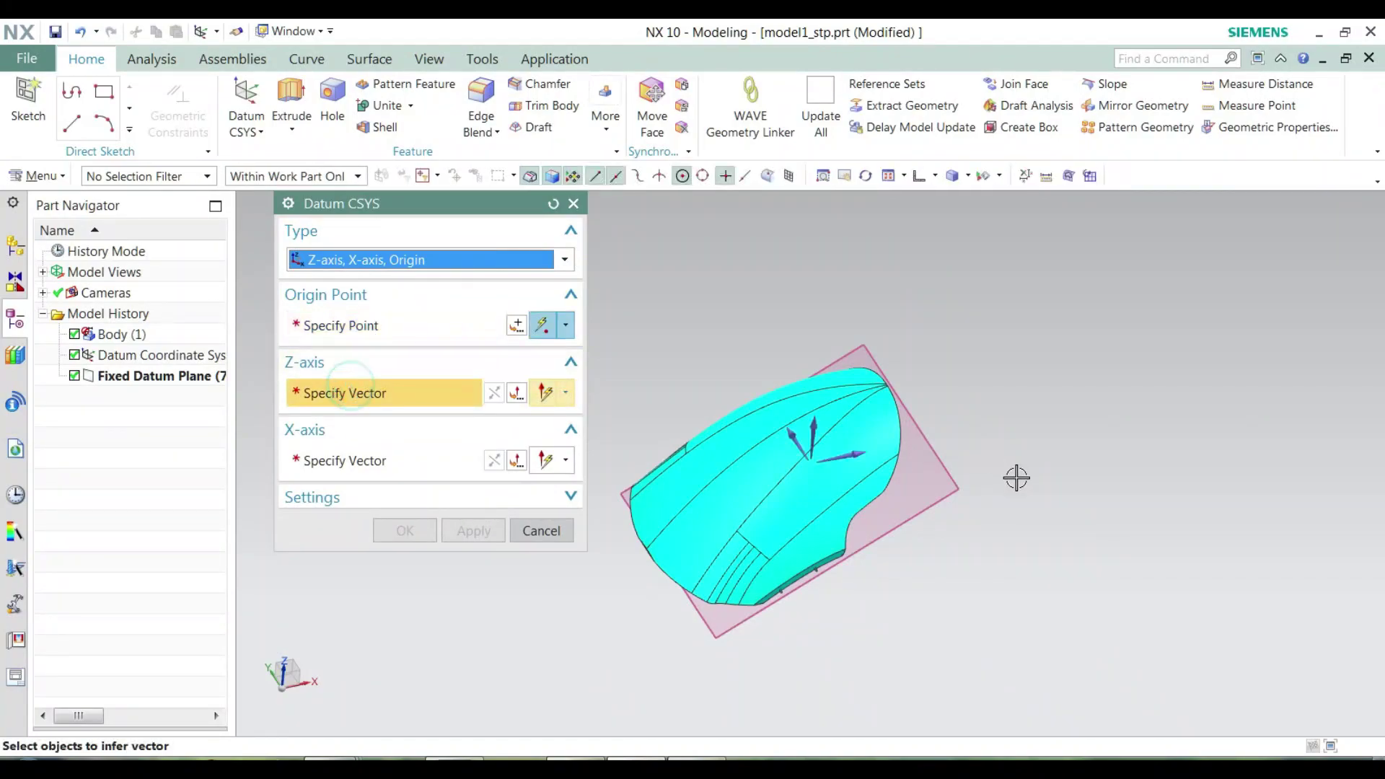
pyautogui.click(955, 470)
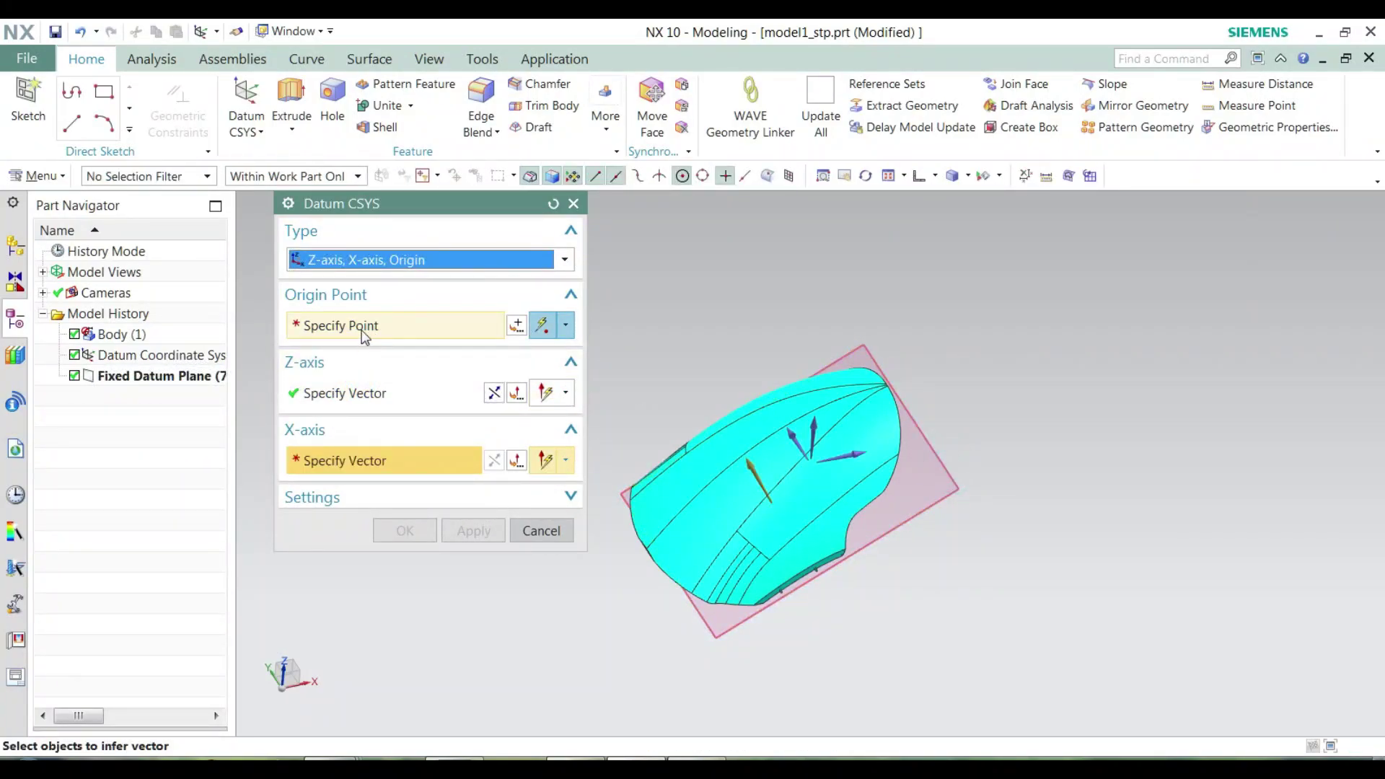
pyautogui.click(370, 458)
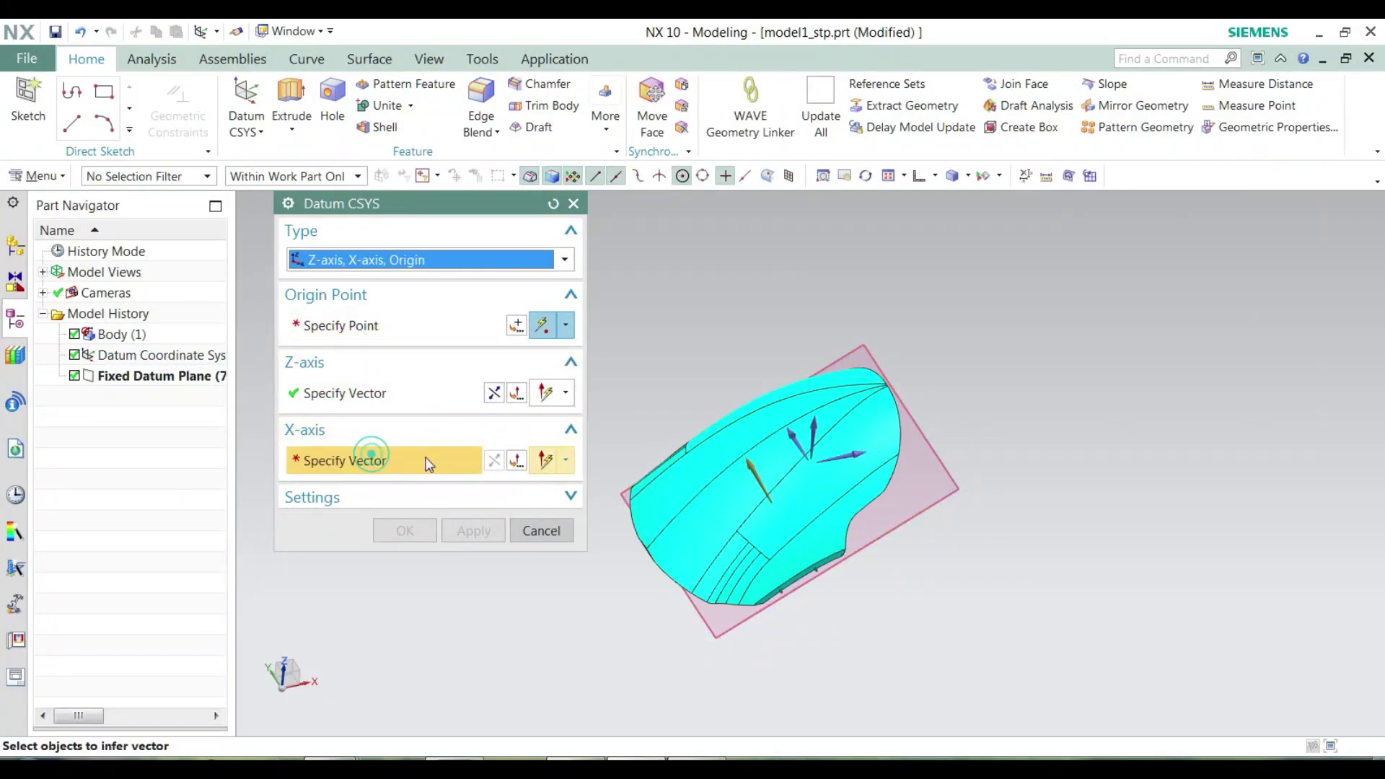
pyautogui.click(830, 461)
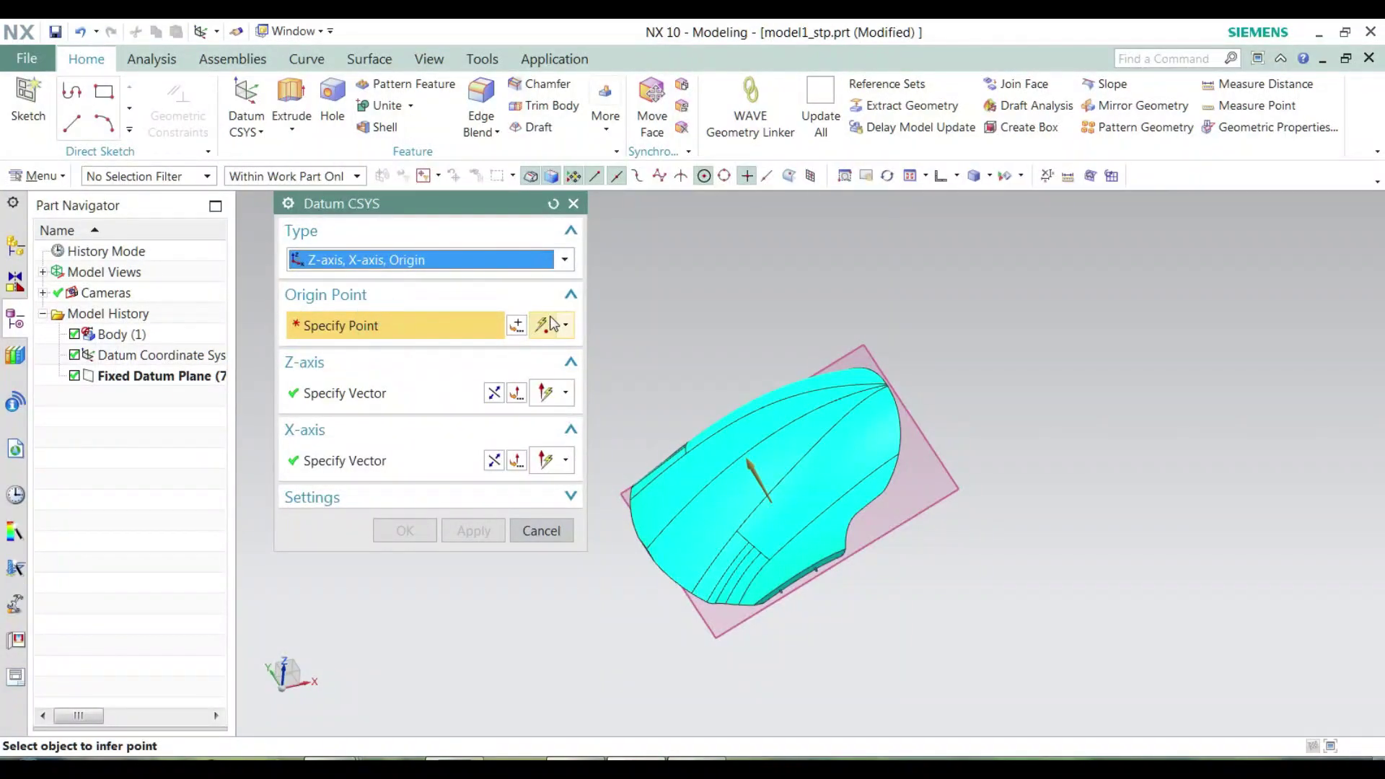
pyautogui.click(519, 326)
# Switch the point type to Point on Face and place a first origin point on the panel
pyautogui.click(365, 260)
pyautogui.click(339, 473)
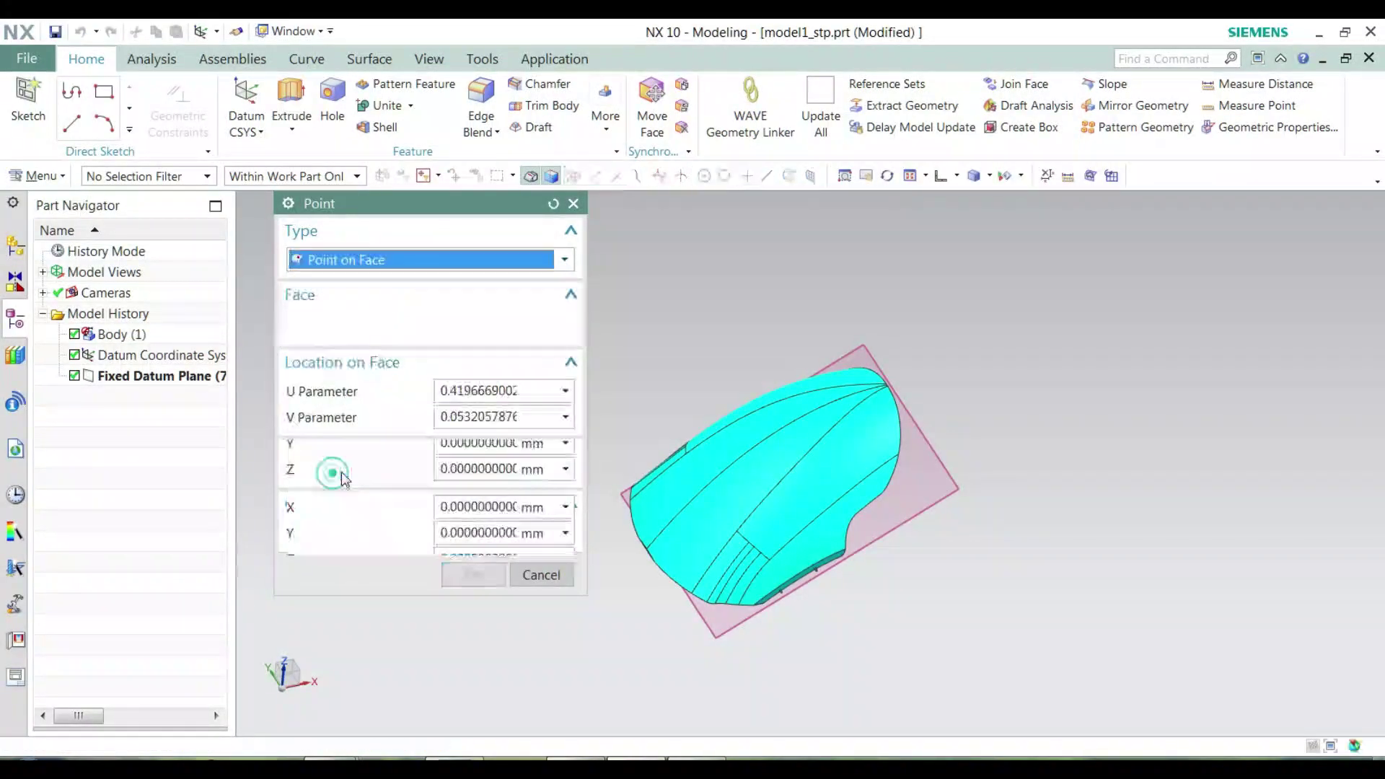
pyautogui.scroll(-2, 918, 351)
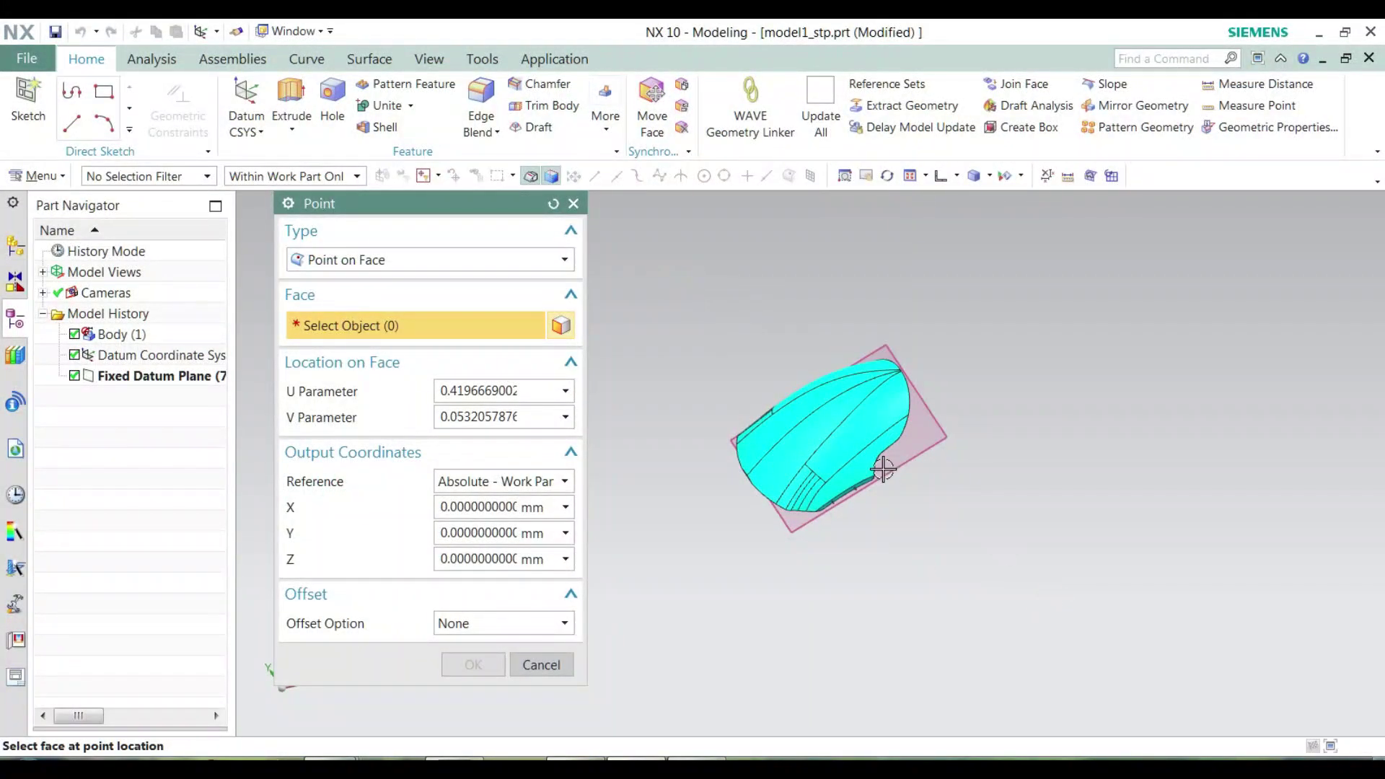
pyautogui.moveTo(996, 489); pyautogui.dragTo(1011, 507, button='middle')
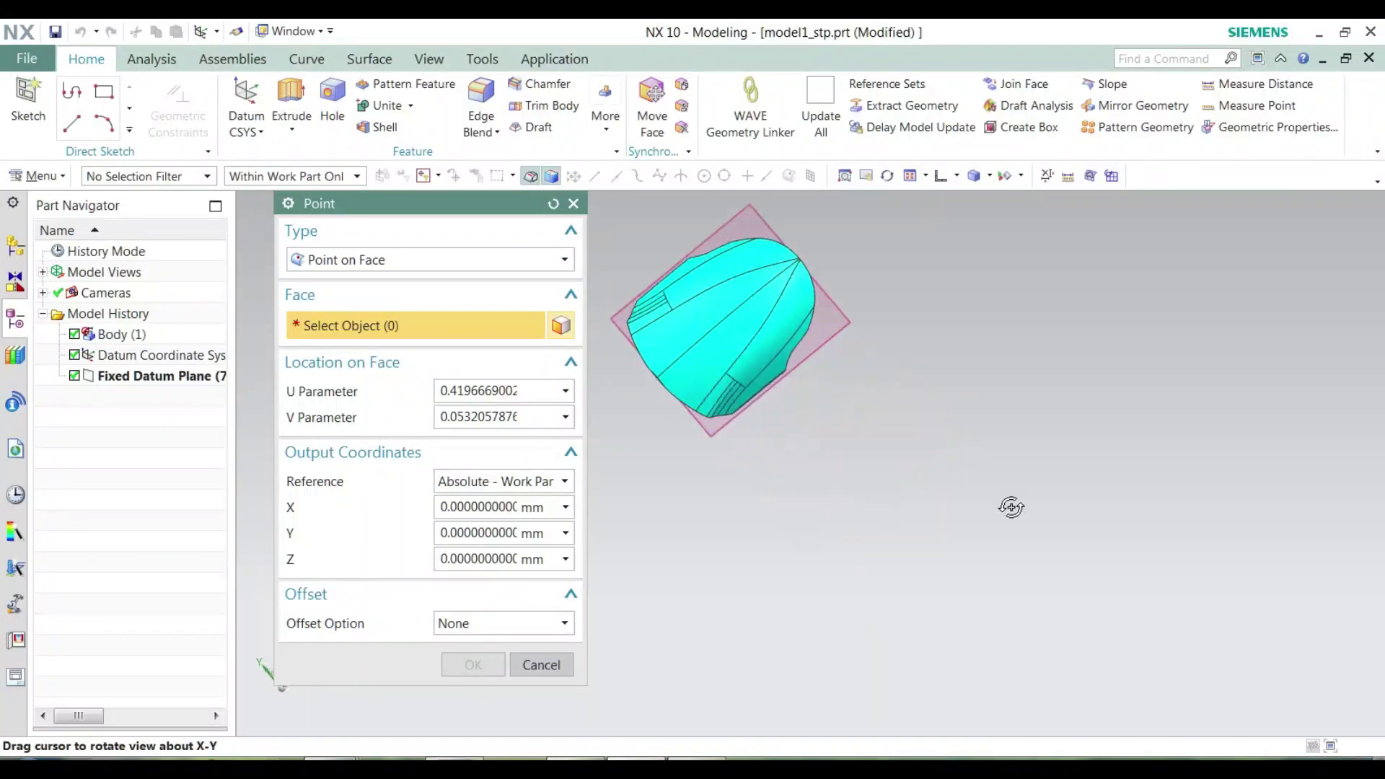
pyautogui.scroll(3, 674, 247)
pyautogui.moveTo(798, 322)
pyautogui.mouseDown(button='middle')
pyautogui.moveTo(737, 229)
pyautogui.moveTo(764, 346)
pyautogui.mouseUp(button='middle')
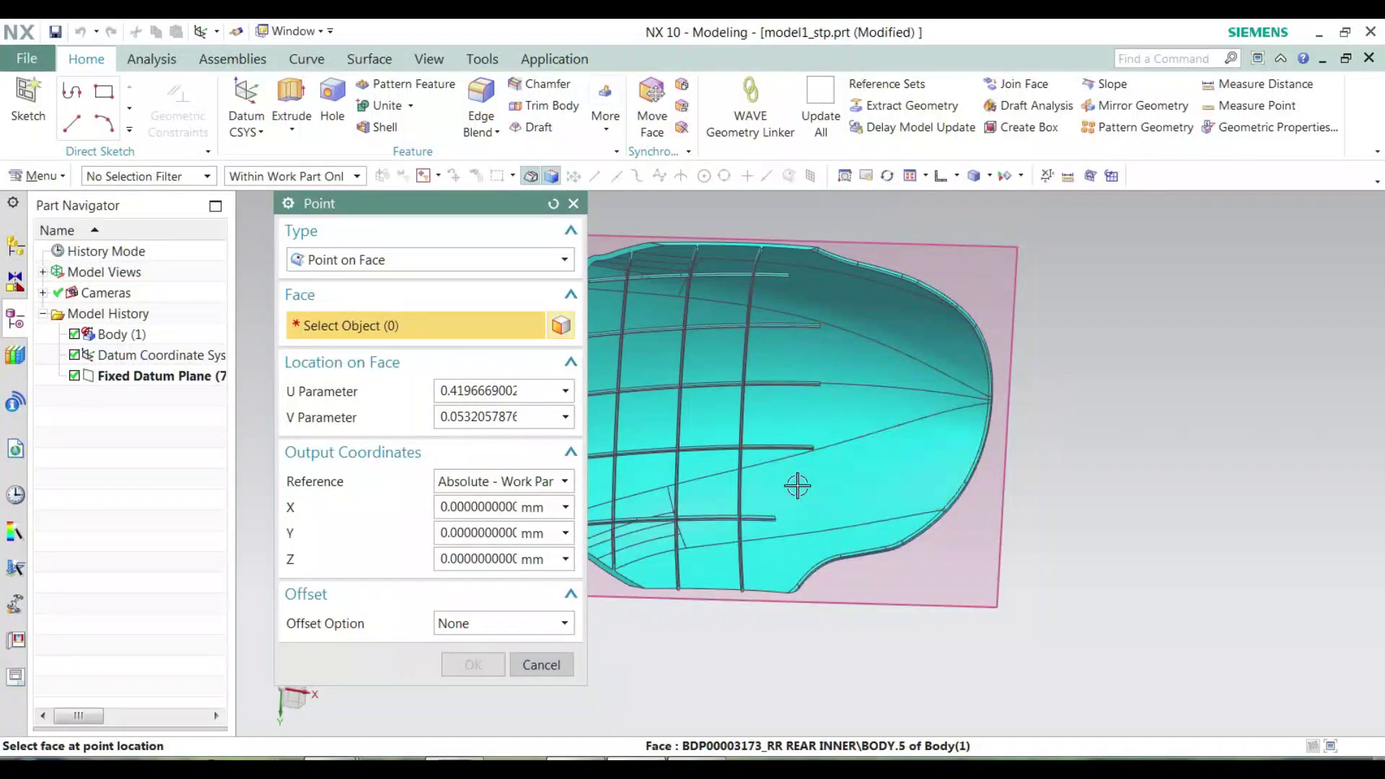
pyautogui.moveTo(798, 486)
pyautogui.mouseDown(button='middle')
pyautogui.moveTo(853, 597)
pyautogui.moveTo(745, 361)
pyautogui.mouseUp(button='middle')
pyautogui.click(722, 330)
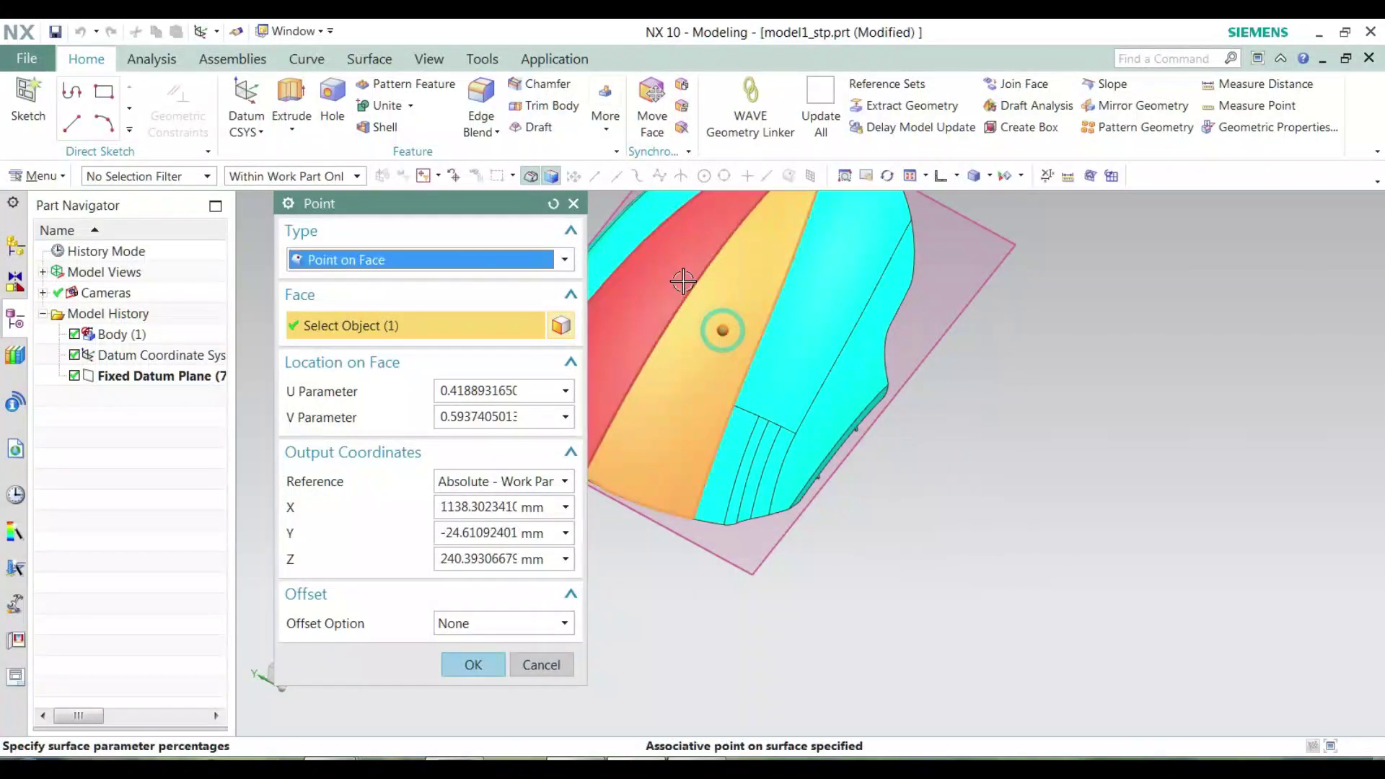
# Try several origin point positions across the rib faces, rotating the view between picks
pyautogui.click(682, 281)
pyautogui.scroll(-1, 760, 356)
pyautogui.scroll(-1, 942, 437)
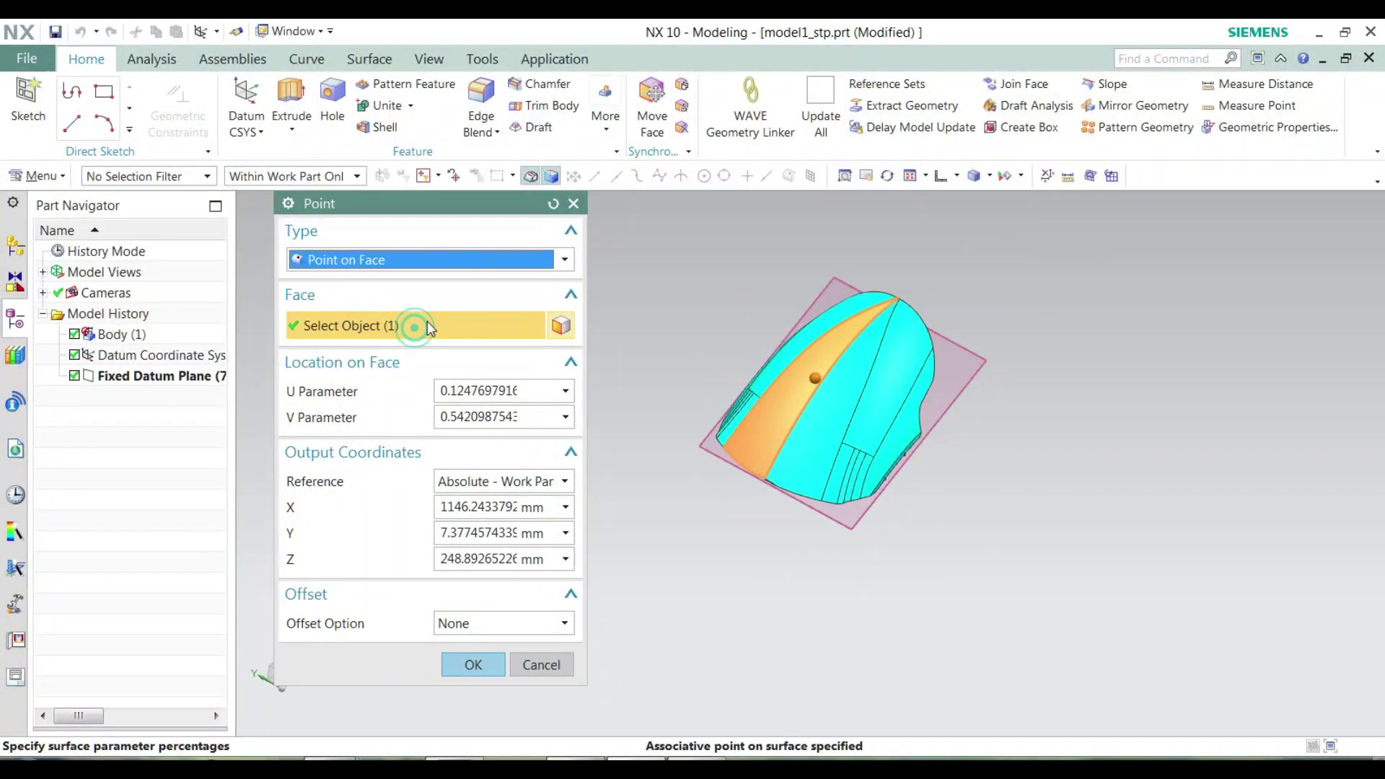
pyautogui.click(841, 402)
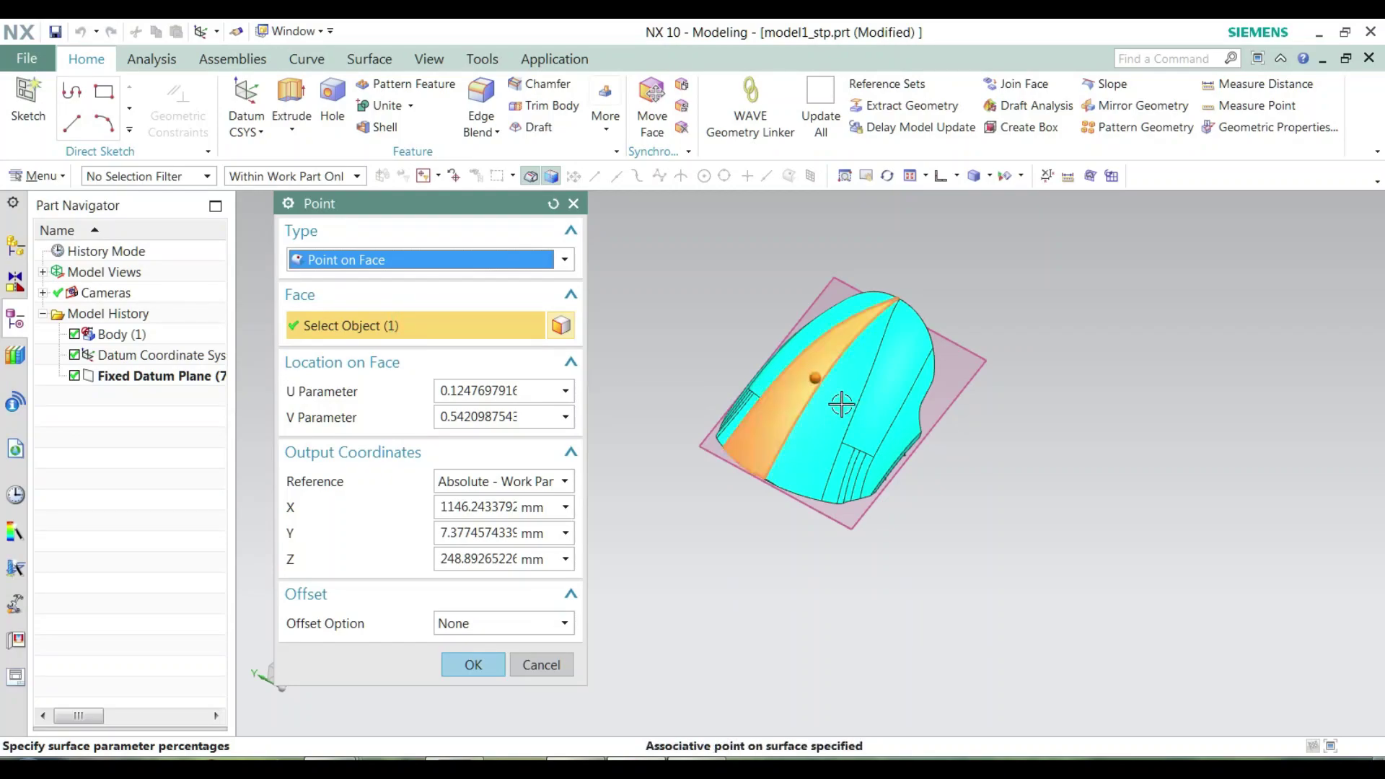
pyautogui.click(844, 369)
pyautogui.click(844, 340)
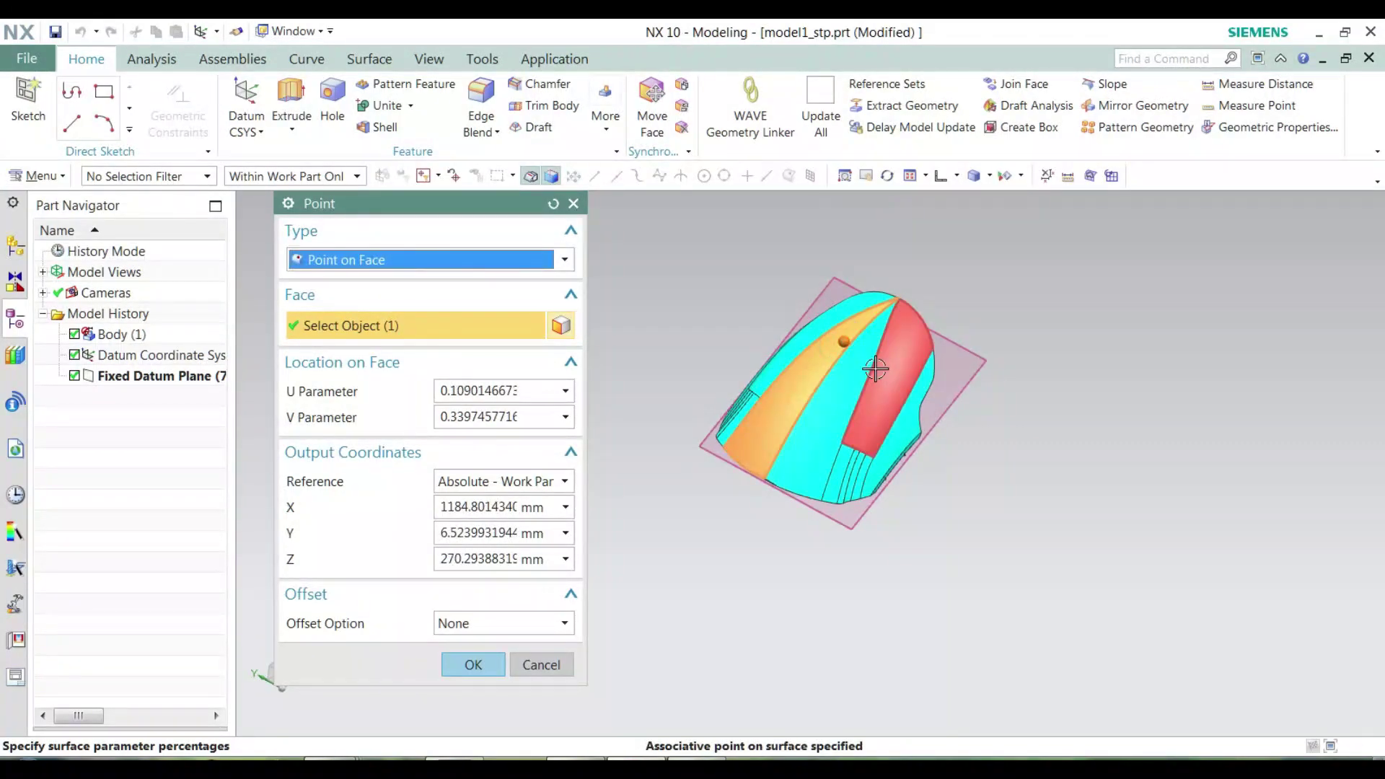
pyautogui.click(861, 371)
pyautogui.scroll(3, 859, 375)
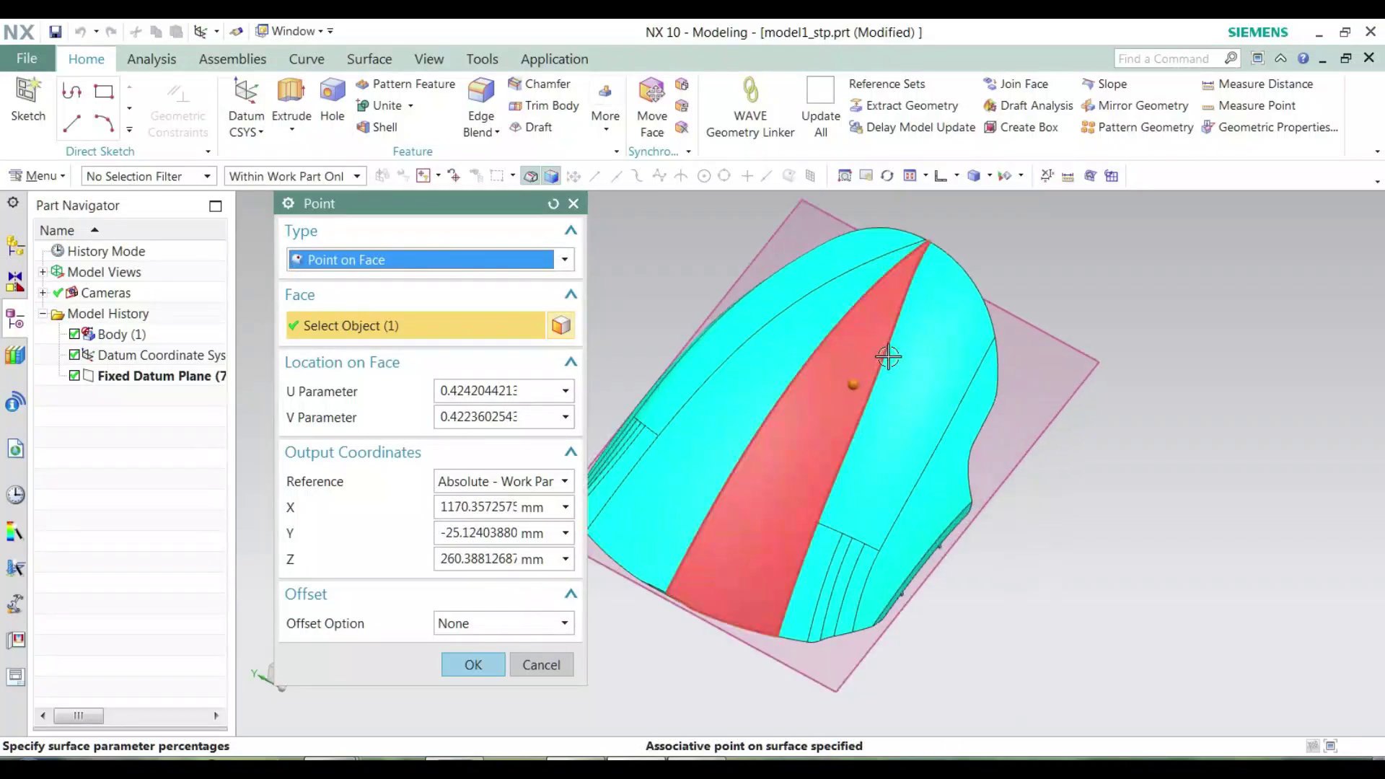
pyautogui.scroll(-3, 1104, 375)
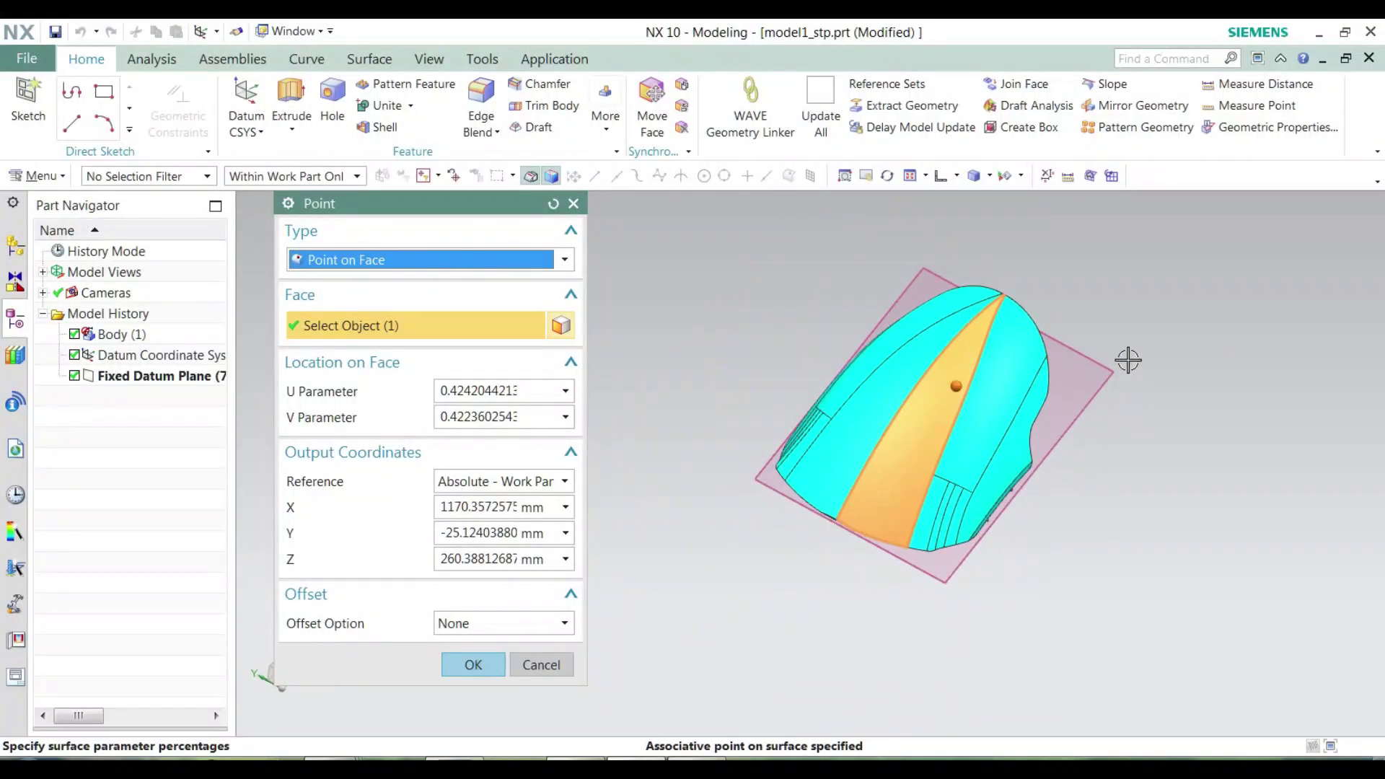
pyautogui.moveTo(1133, 359)
pyautogui.mouseDown(button='middle')
pyautogui.moveTo(1191, 362)
pyautogui.moveTo(1163, 354)
pyautogui.mouseUp(button='middle')
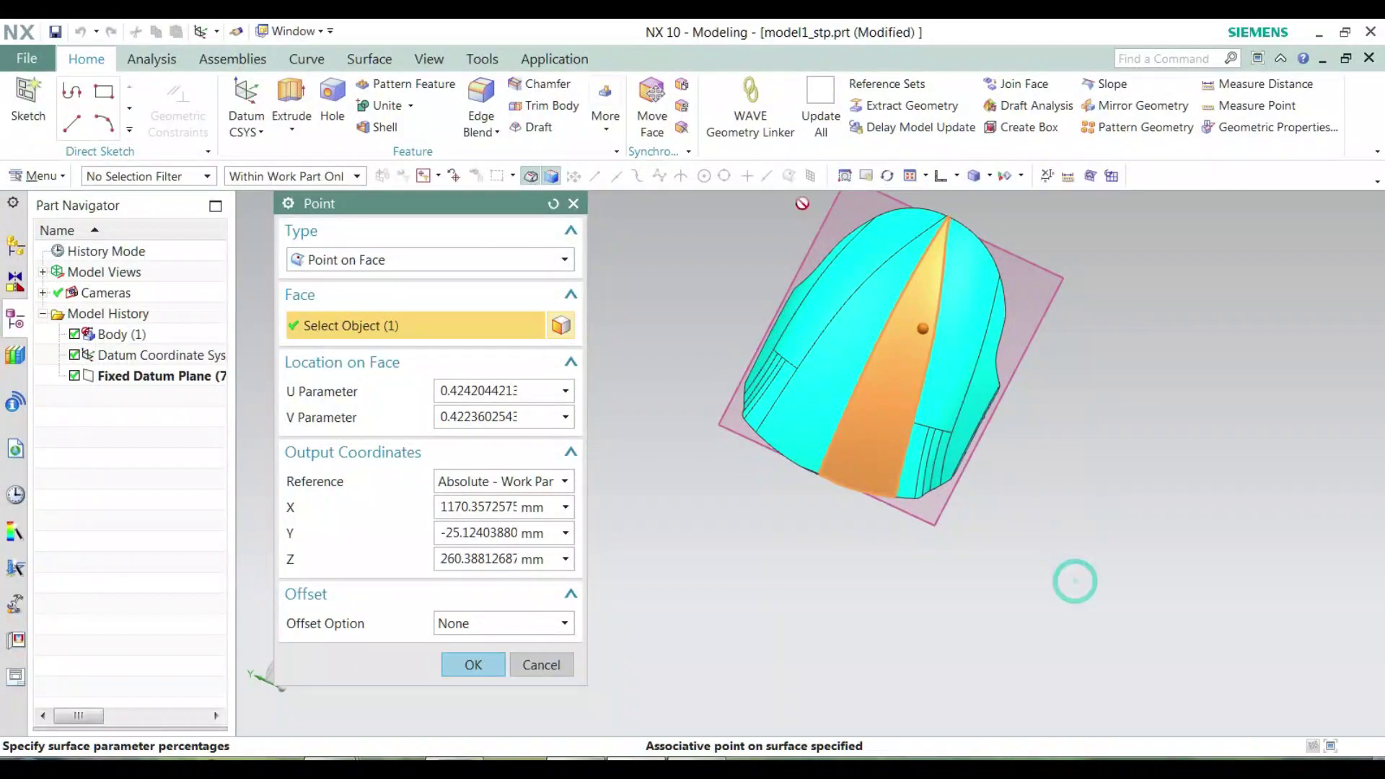
pyautogui.click(863, 291)
pyautogui.click(908, 352)
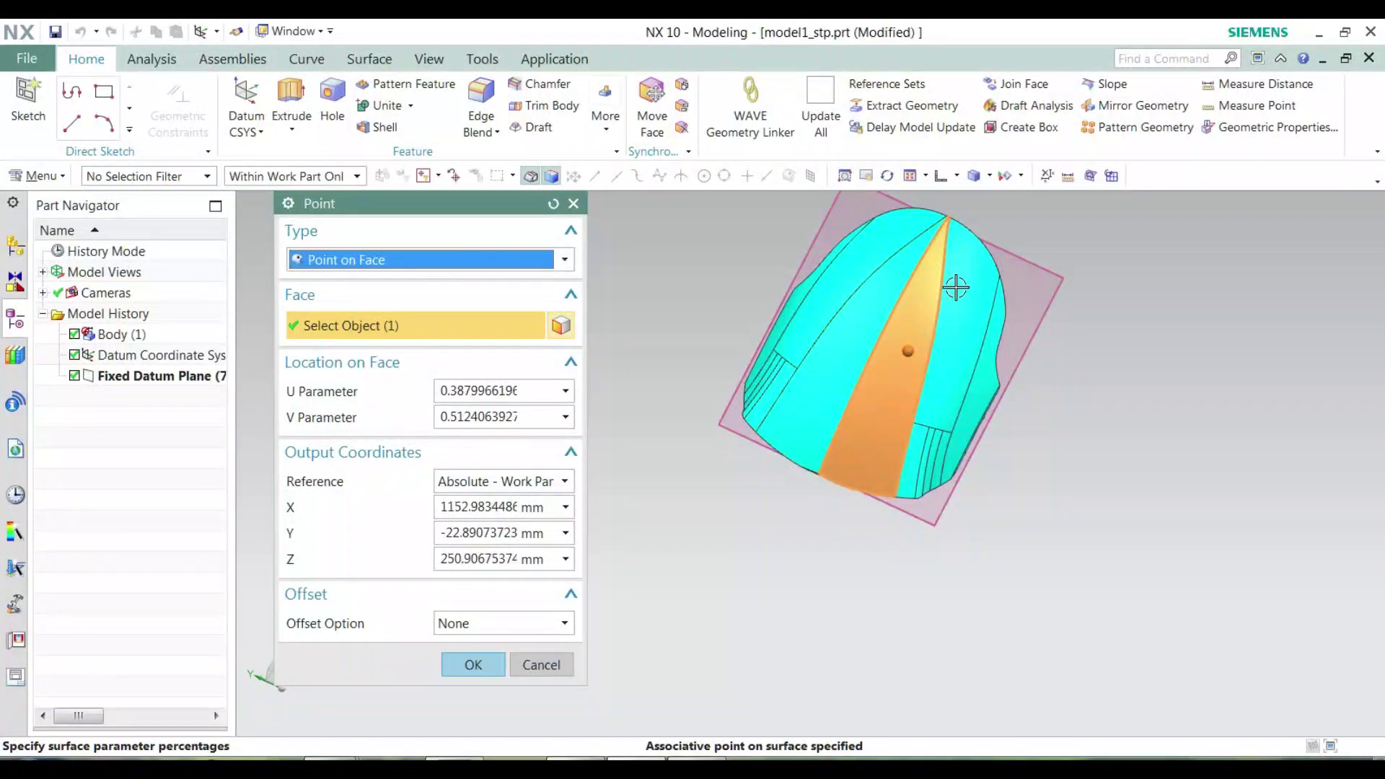
# Snap to a standard view orientation and zoom in on the face corner
pyautogui.moveTo(866, 344); pyautogui.dragTo(785, 216, button='middle')
pyautogui.scroll(5, 1017, 500)
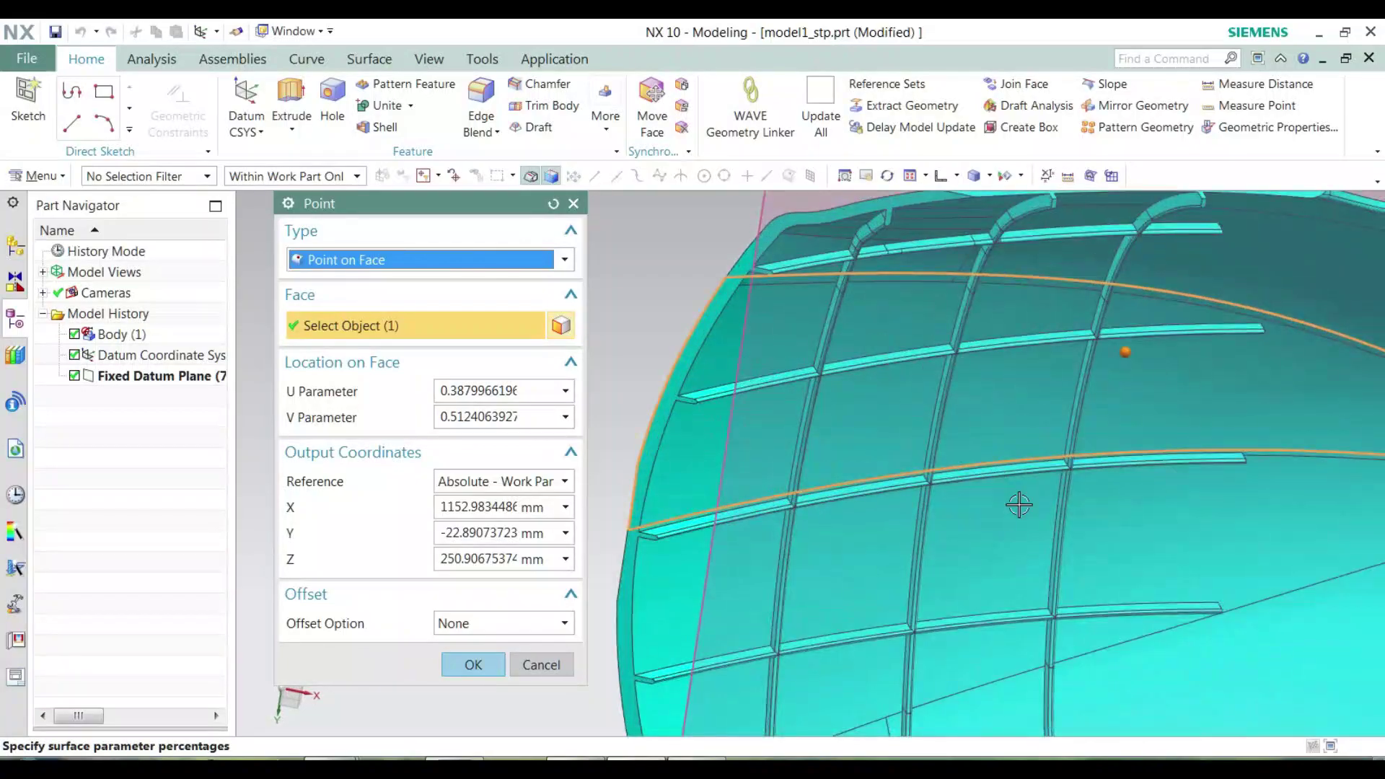
pyautogui.scroll(3, 976, 460)
pyautogui.scroll(2, 976, 460)
pyautogui.scroll(-2, 934, 365)
pyautogui.scroll(-2, 916, 347)
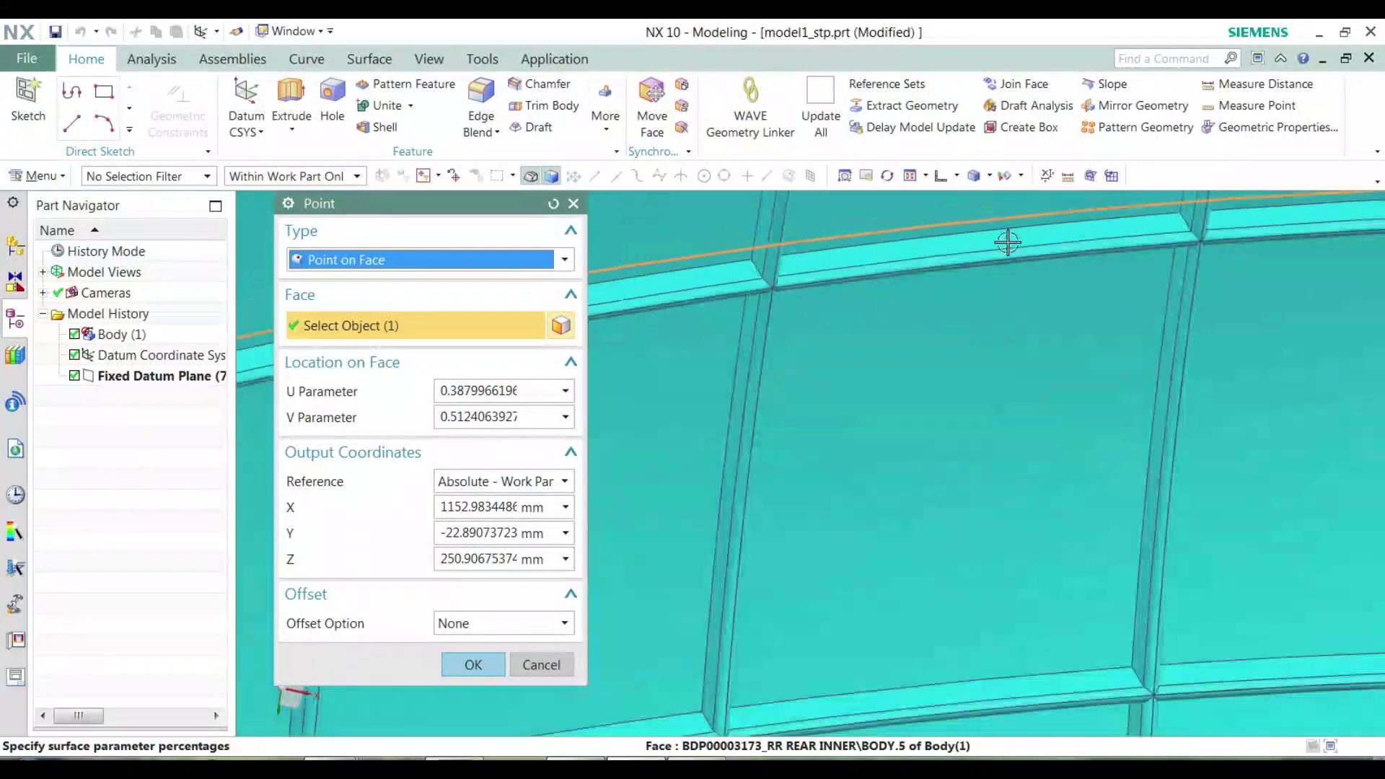
pyautogui.scroll(-2, 893, 328)
pyautogui.scroll(-3, 892, 328)
pyautogui.scroll(-3, 856, 294)
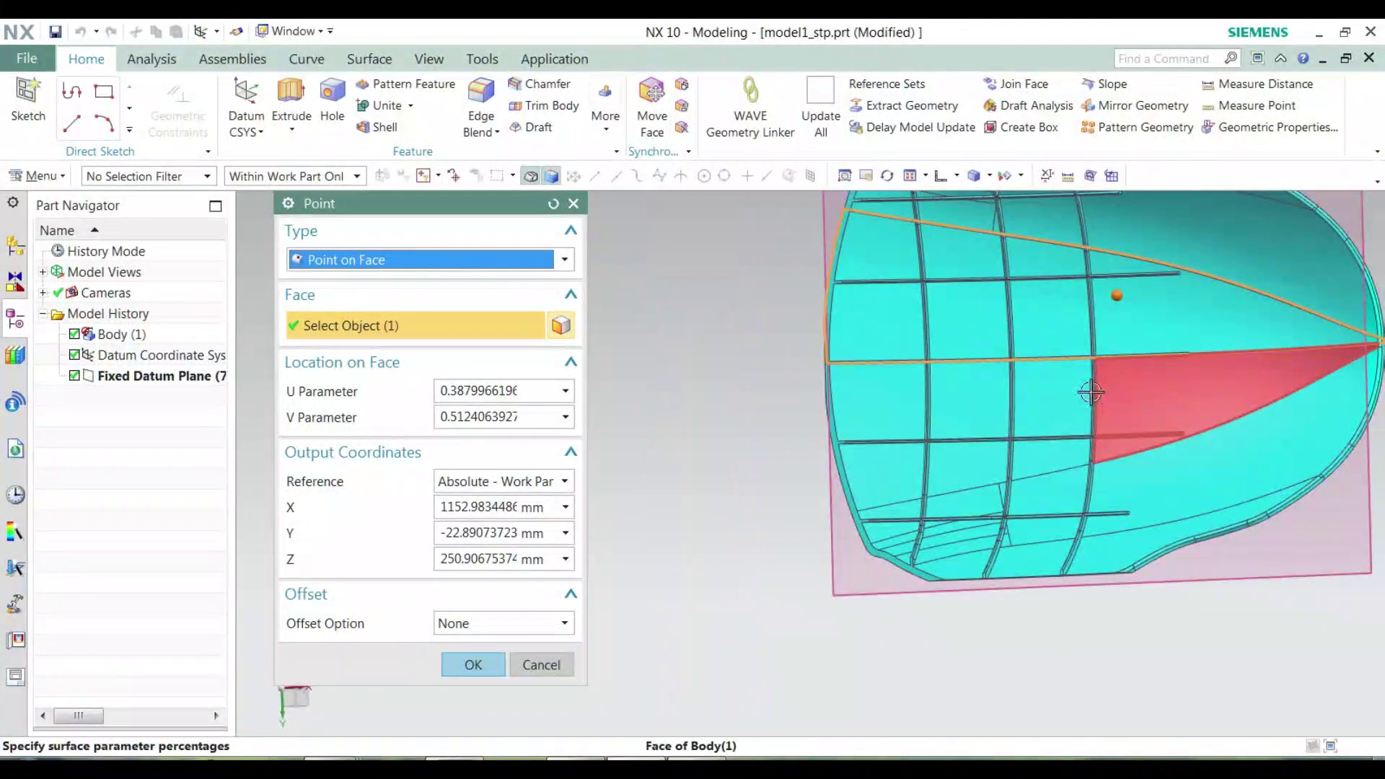
pyautogui.click(956, 176)
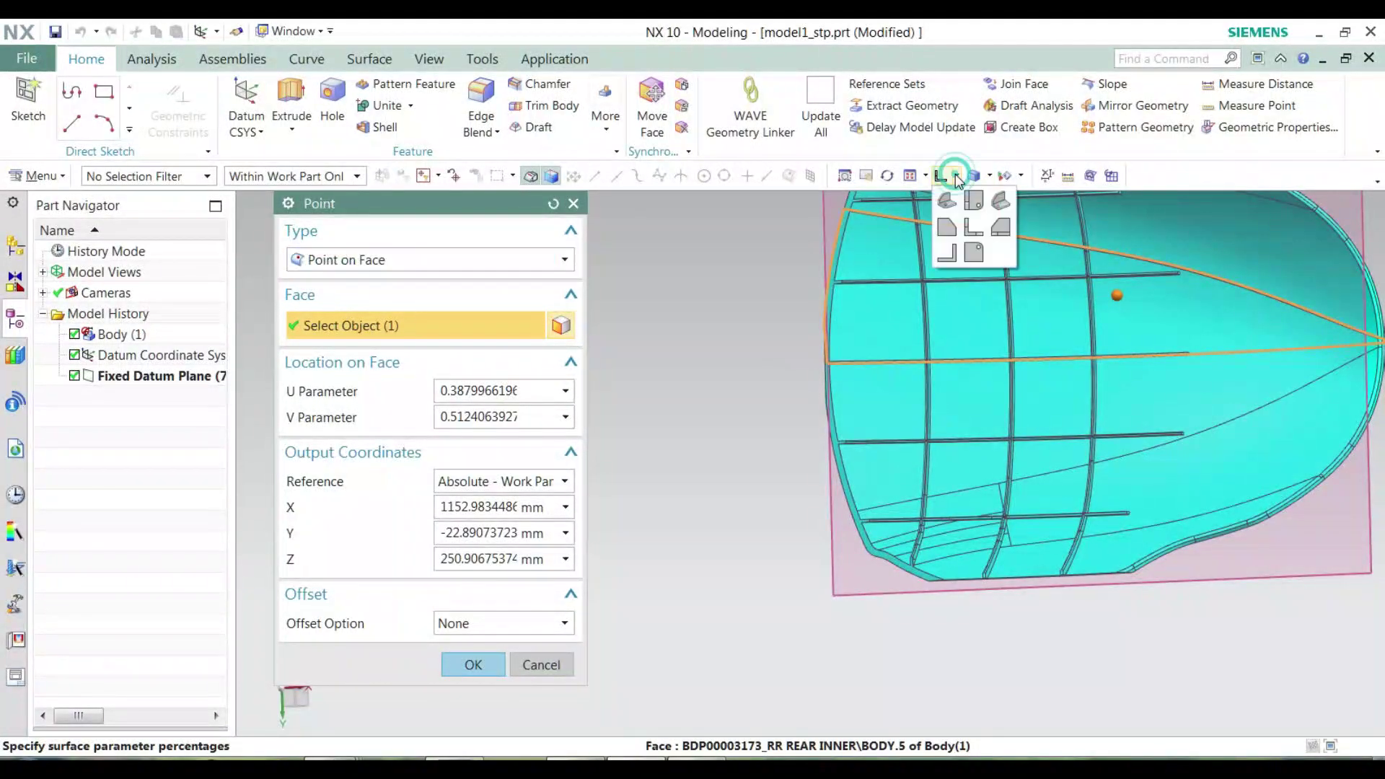
pyautogui.click(971, 254)
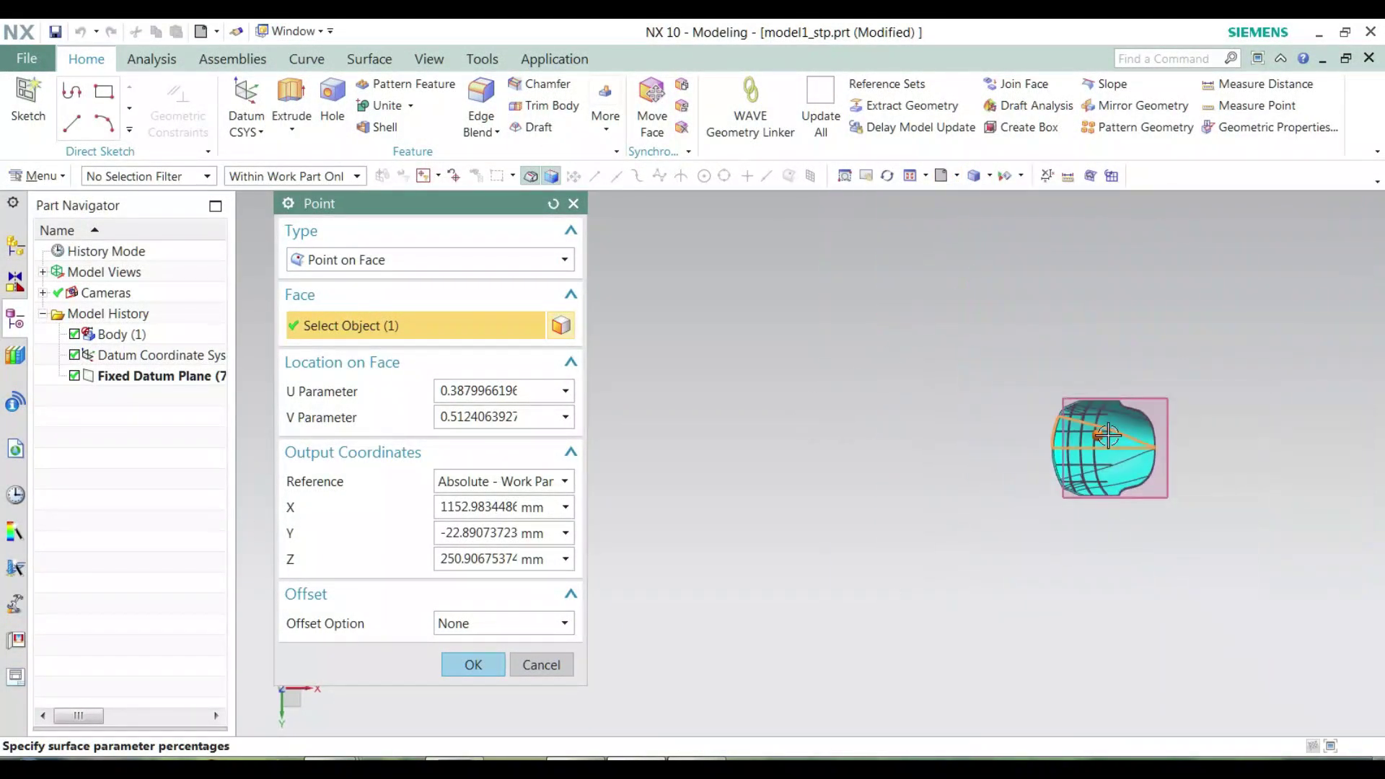
pyautogui.scroll(3, 1091, 464)
pyautogui.scroll(3, 1028, 507)
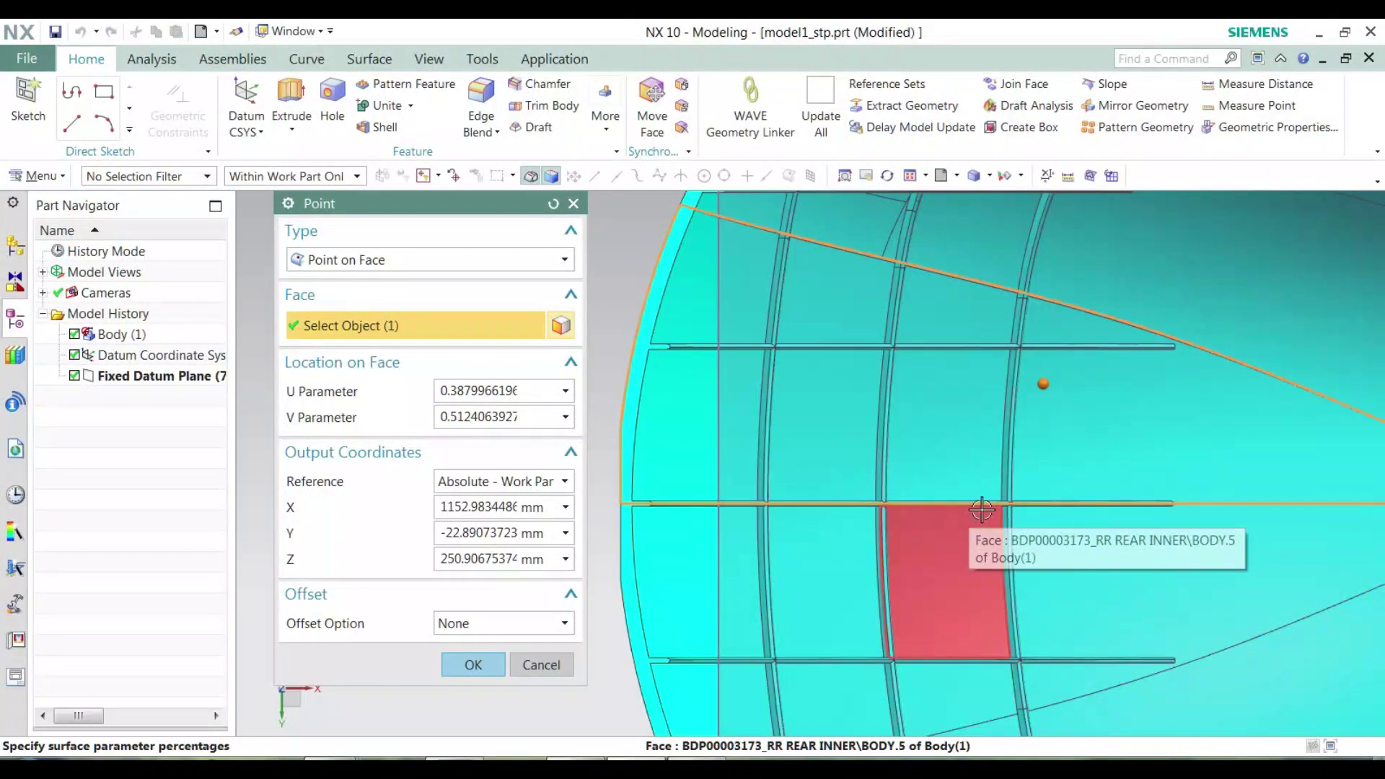
pyautogui.scroll(3, 978, 508)
pyautogui.scroll(2, 934, 532)
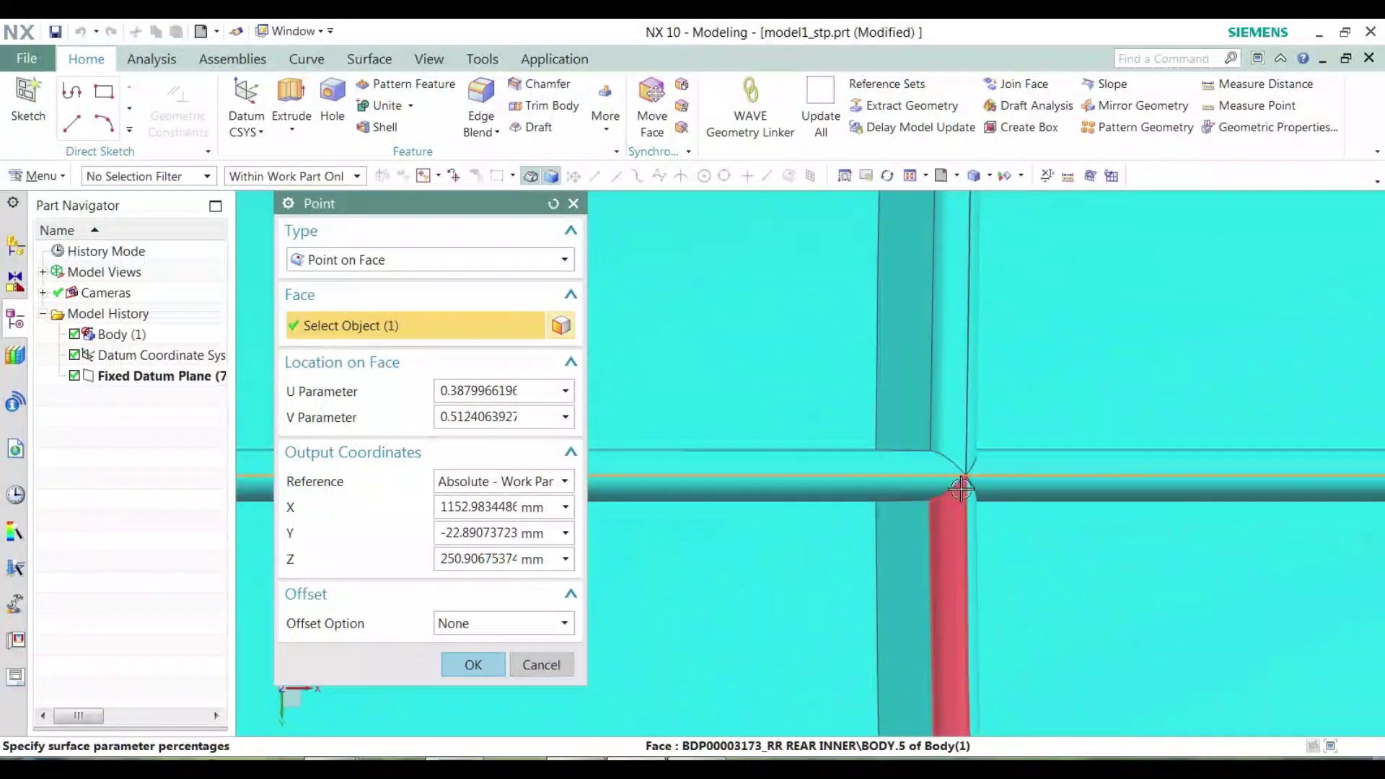
pyautogui.scroll(2, 943, 532)
# Place the origin 104.06 mm along the body's horizontal centre edge using Point on Curve/Edge
pyautogui.click(433, 258)
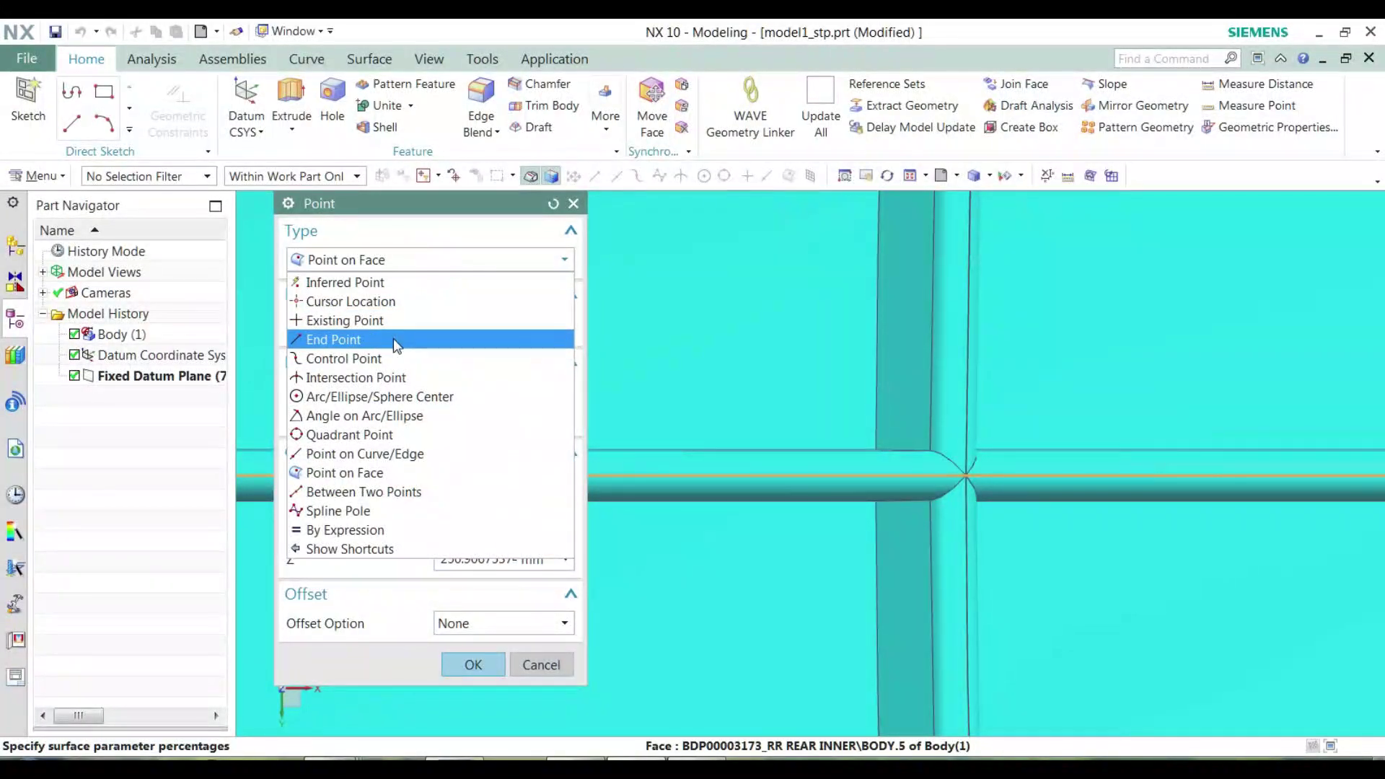
pyautogui.click(393, 453)
pyautogui.scroll(2, 978, 432)
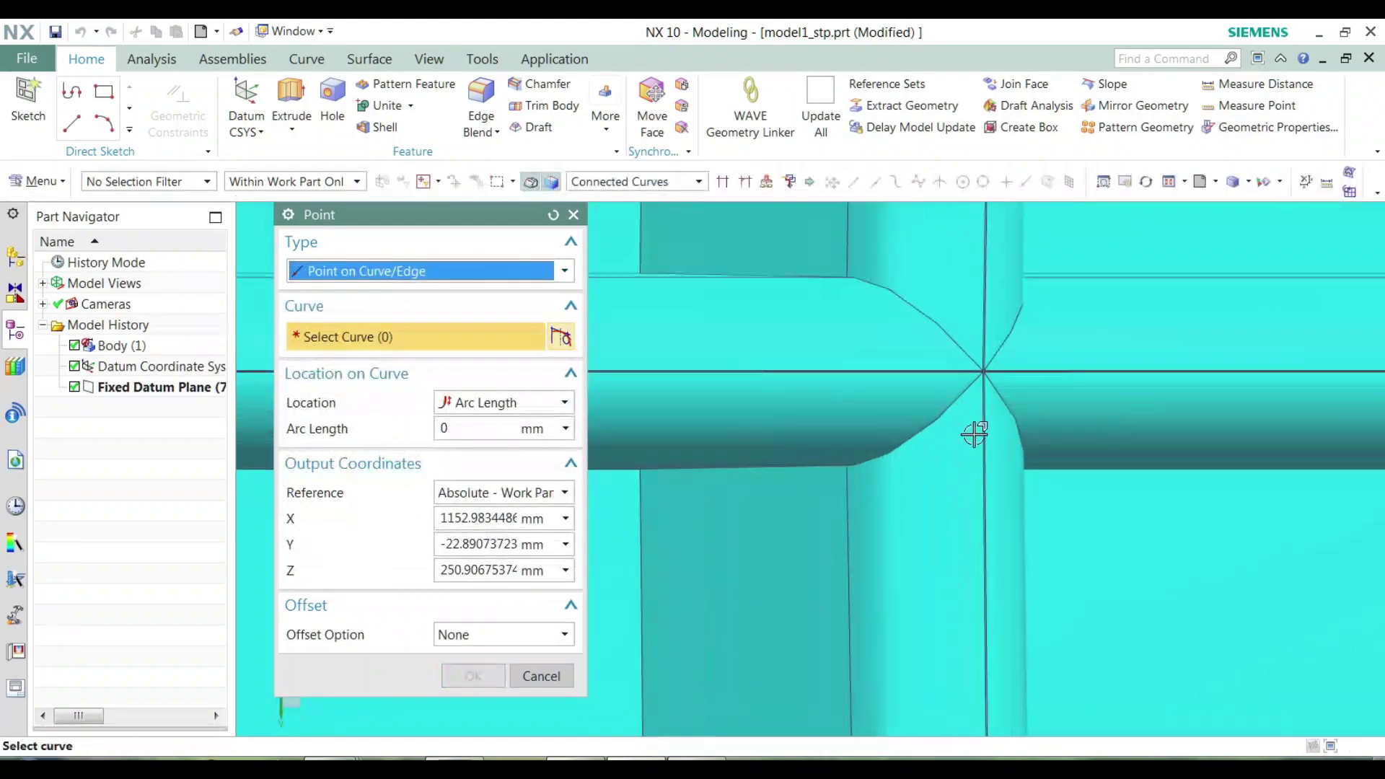
pyautogui.scroll(2, 1007, 240)
pyautogui.scroll(-1, 1007, 240)
pyautogui.scroll(-1, 993, 309)
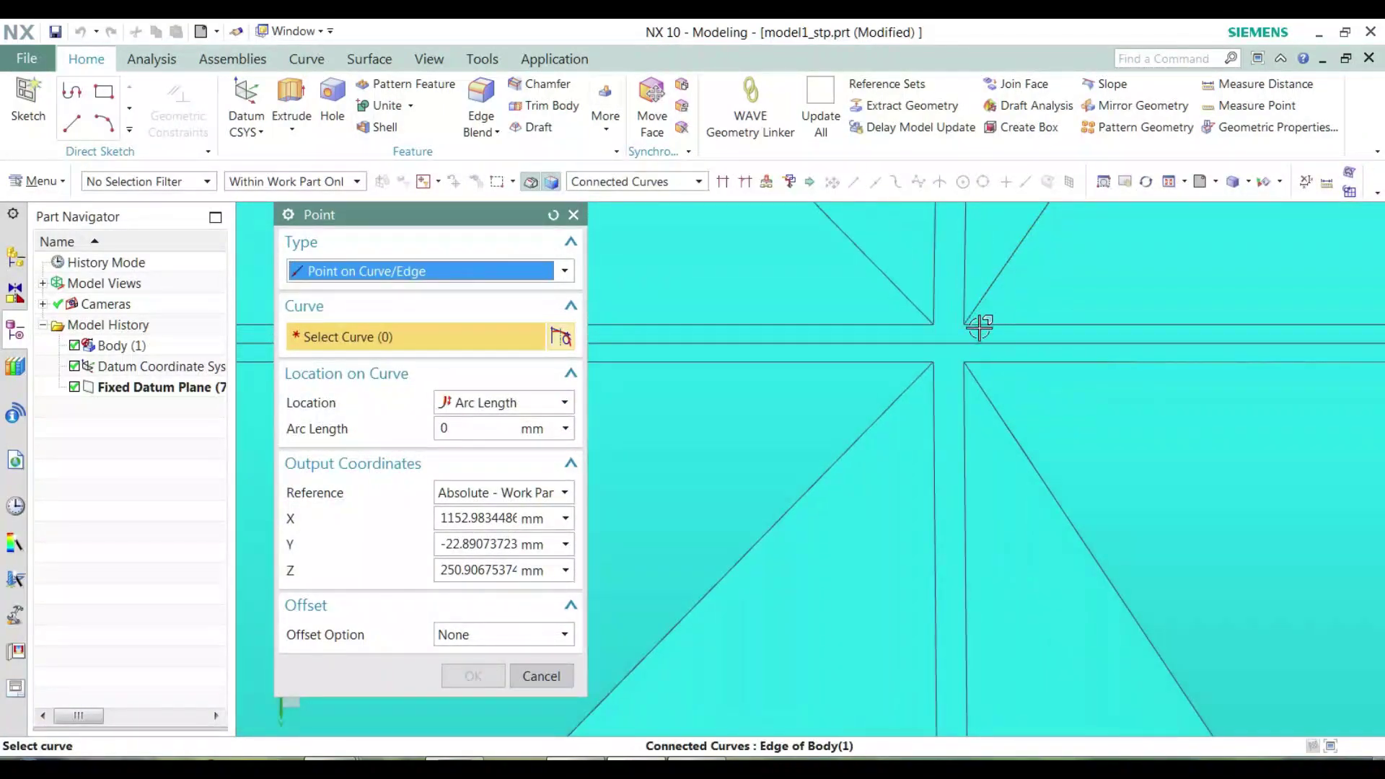
pyautogui.click(945, 340)
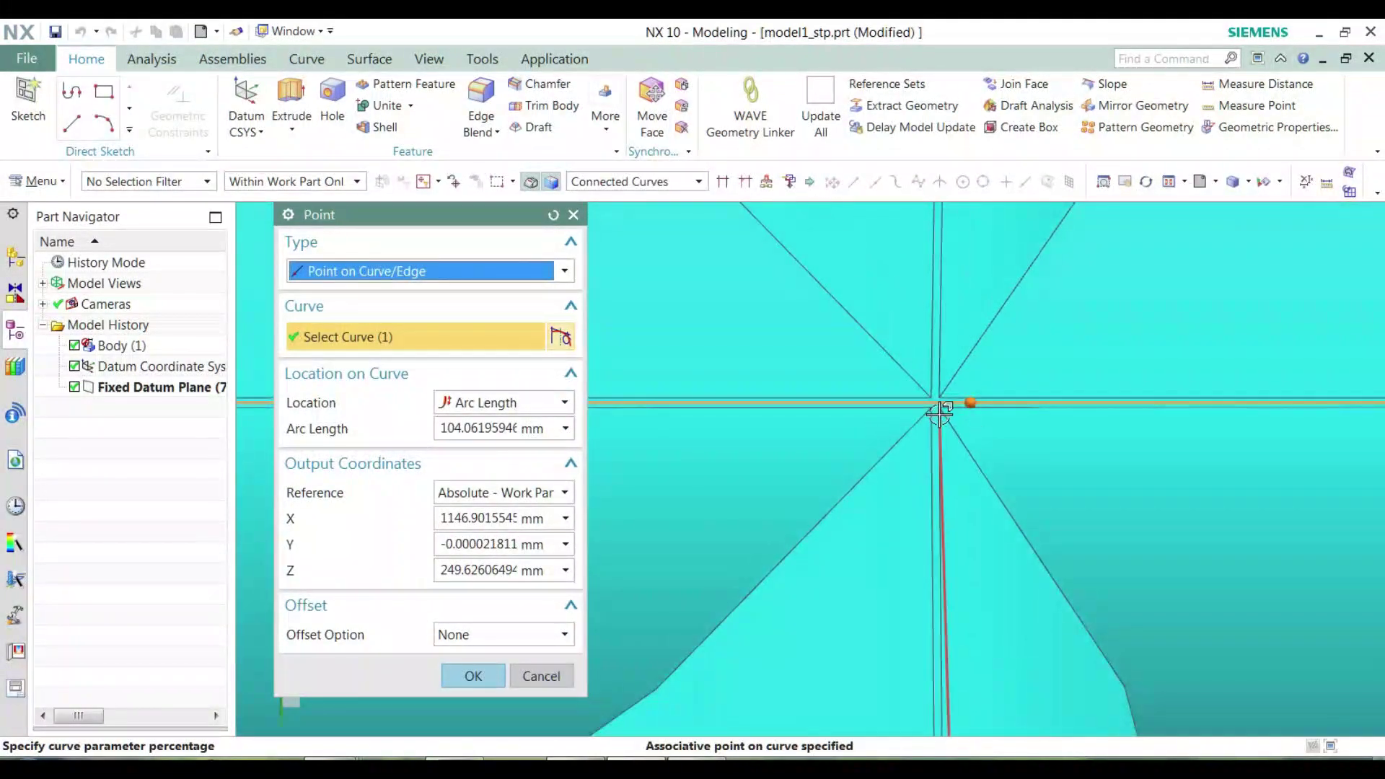
pyautogui.scroll(-2, 1150, 350)
pyautogui.scroll(-2, 851, 392)
pyautogui.scroll(-2, 1150, 411)
pyautogui.scroll(-3, 1163, 453)
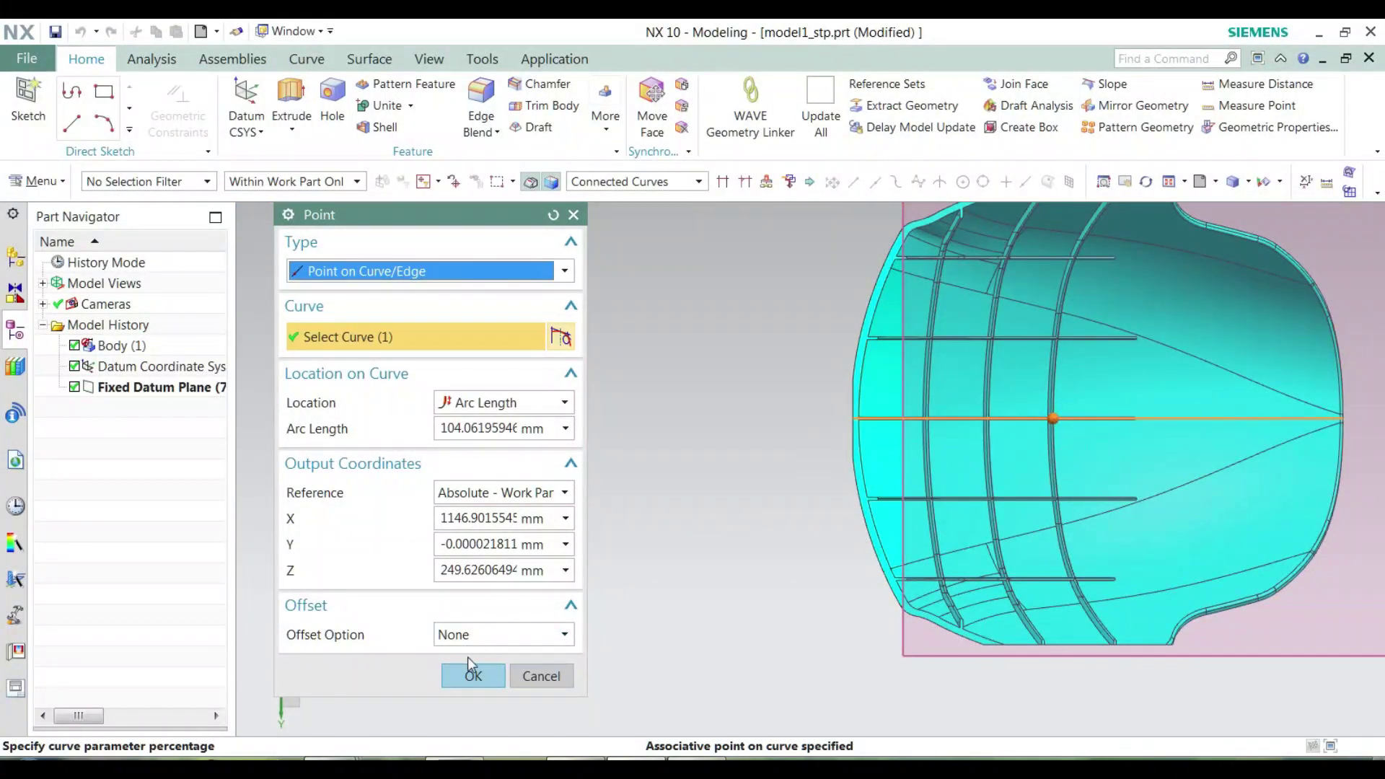
pyautogui.click(473, 681)
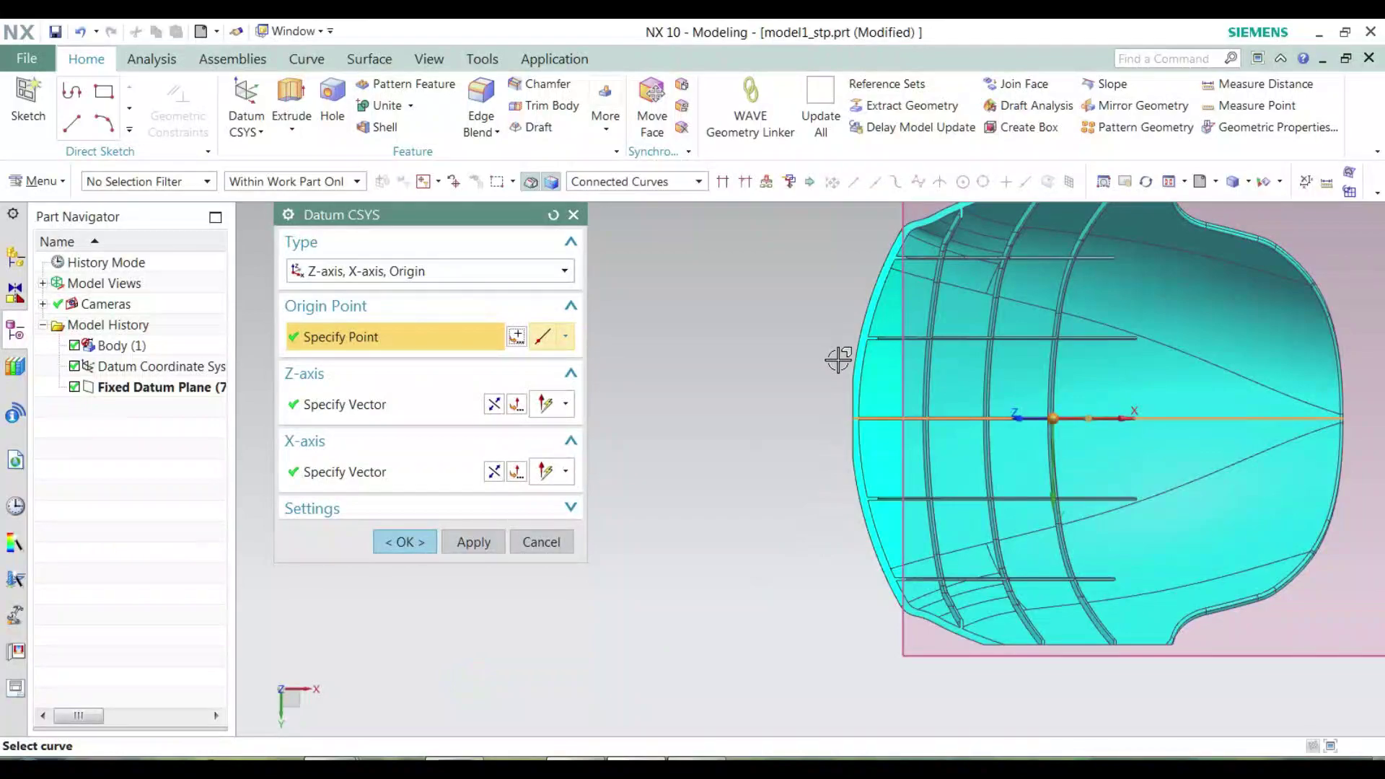
# Create Datum Coordinate System (8) at the chosen edge point
pyautogui.moveTo(837, 353)
pyautogui.mouseDown(button='middle')
pyautogui.moveTo(833, 439)
pyautogui.moveTo(890, 448)
pyautogui.mouseUp(button='middle')
pyautogui.scroll(-3, 819, 438)
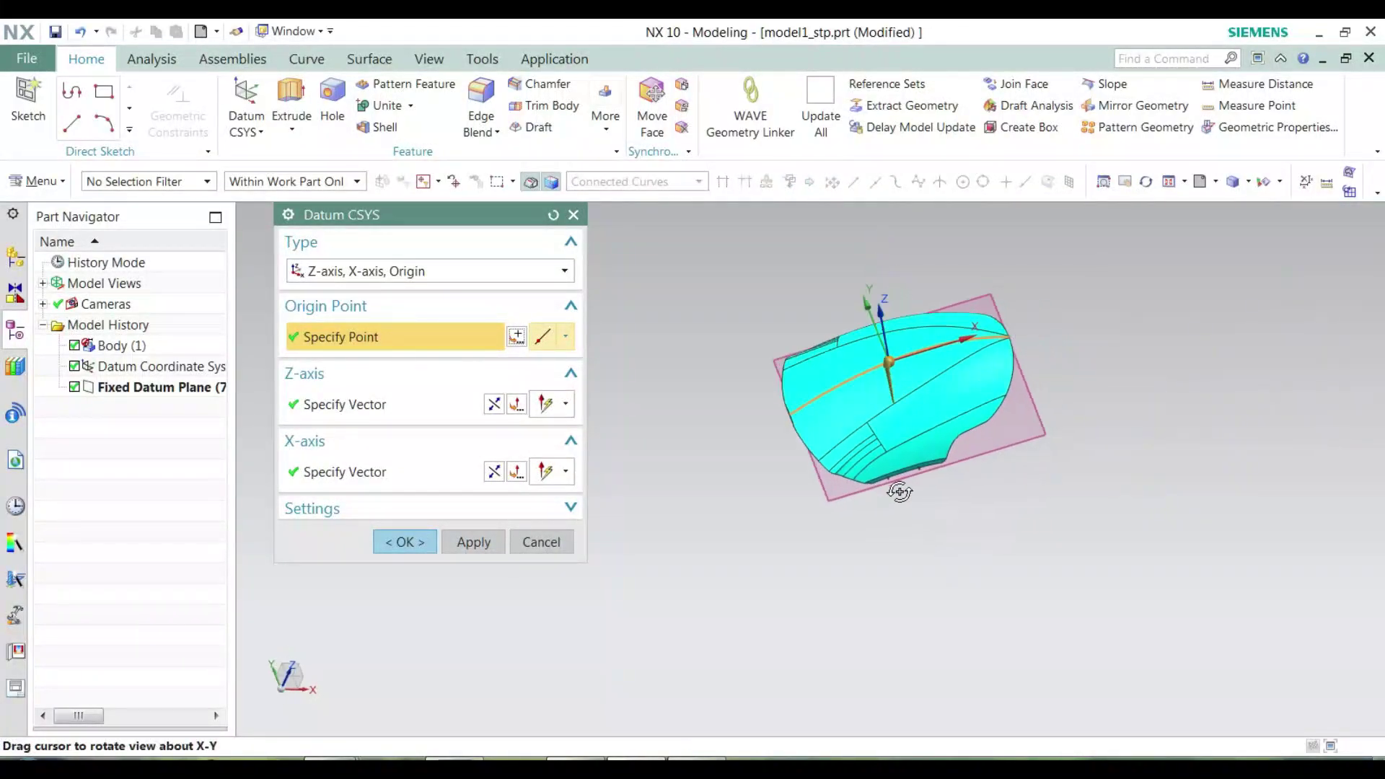
pyautogui.scroll(2, 880, 581)
pyautogui.scroll(3, 880, 581)
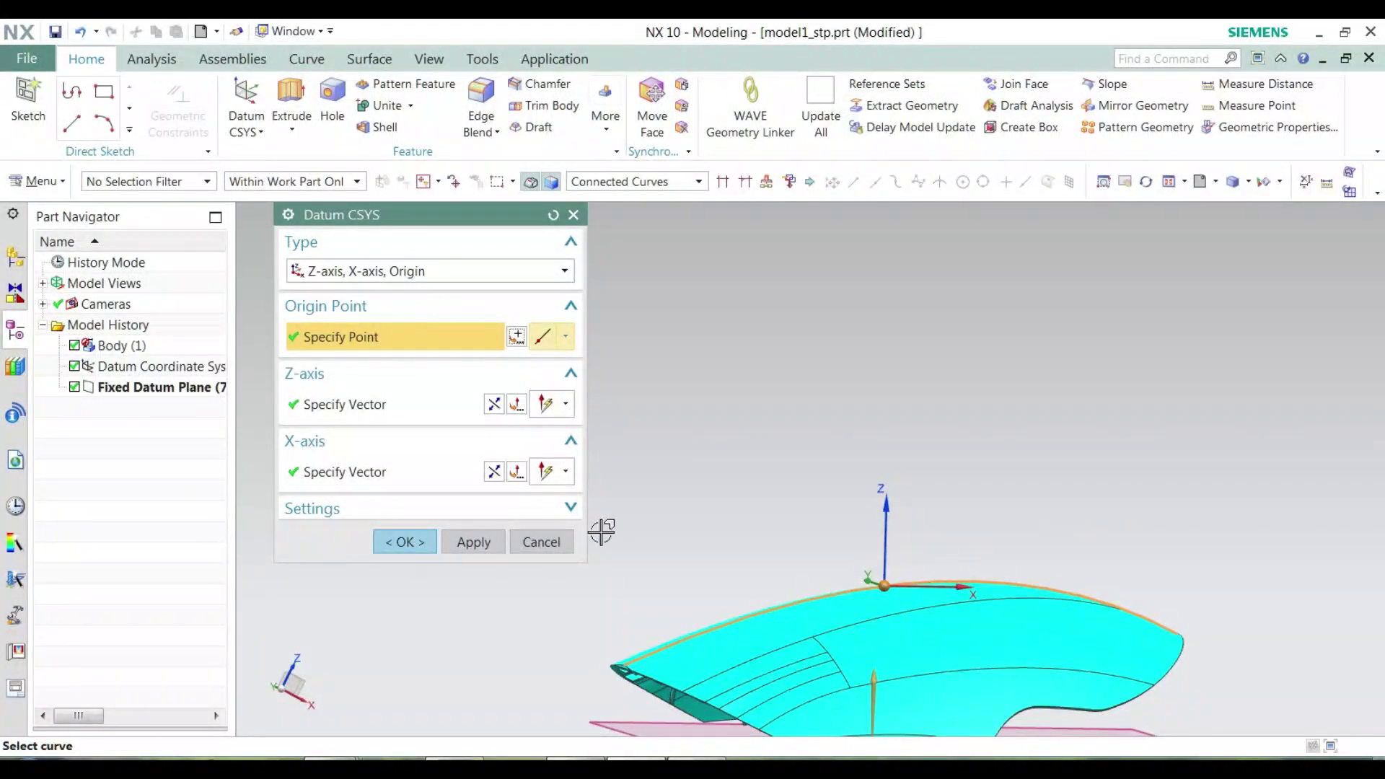
pyautogui.click(405, 542)
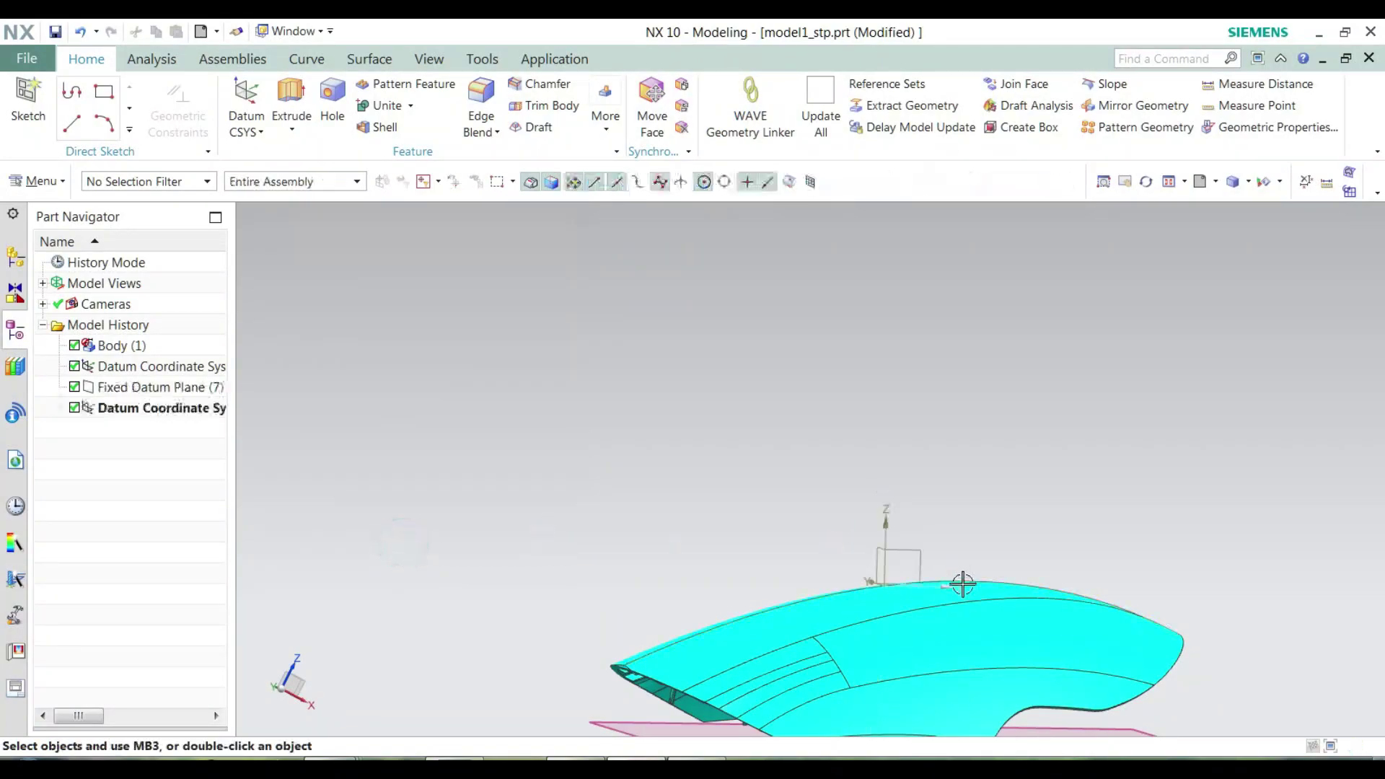
# Snap the view to the Front orientation
pyautogui.moveTo(875, 544)
pyautogui.mouseDown(button='middle')
pyautogui.moveTo(857, 583)
pyautogui.moveTo(883, 482)
pyautogui.mouseUp(button='middle')
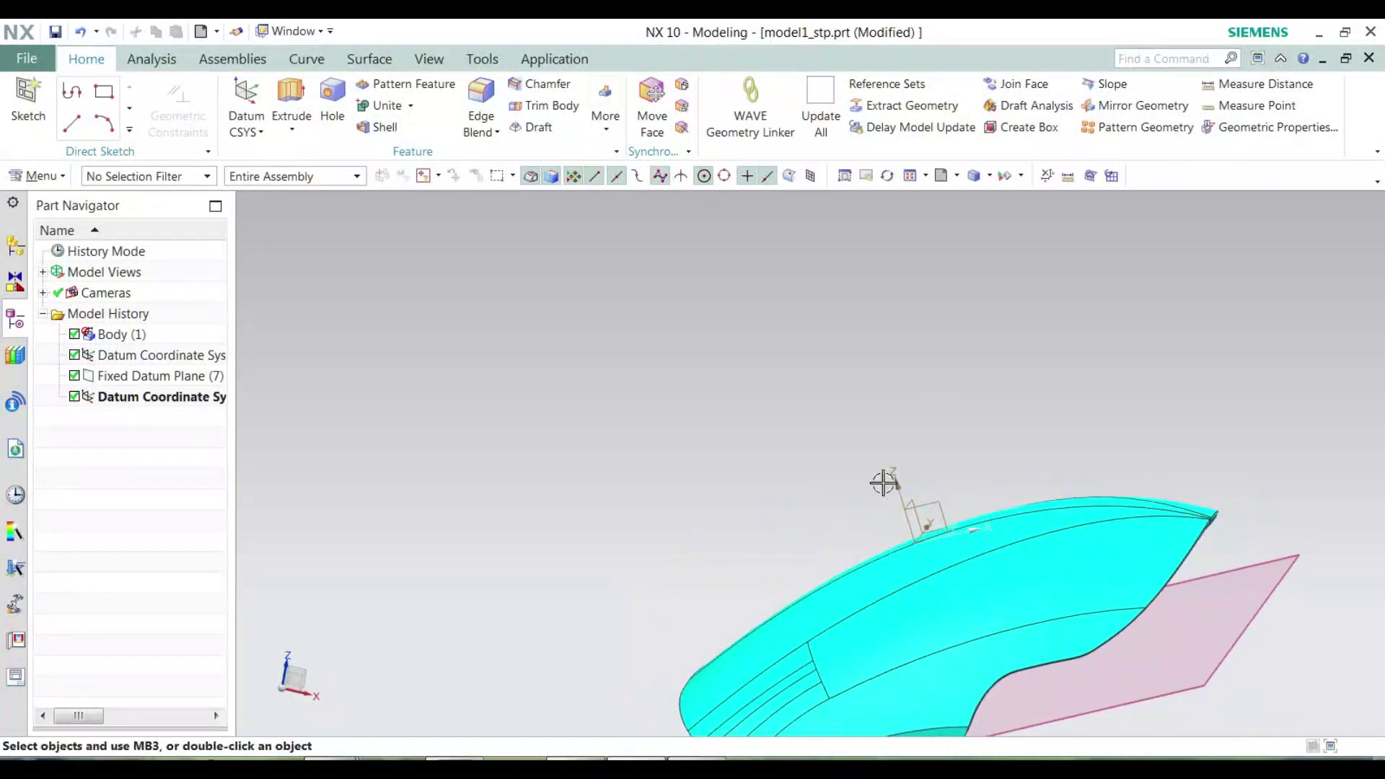
pyautogui.click(956, 175)
pyautogui.click(973, 229)
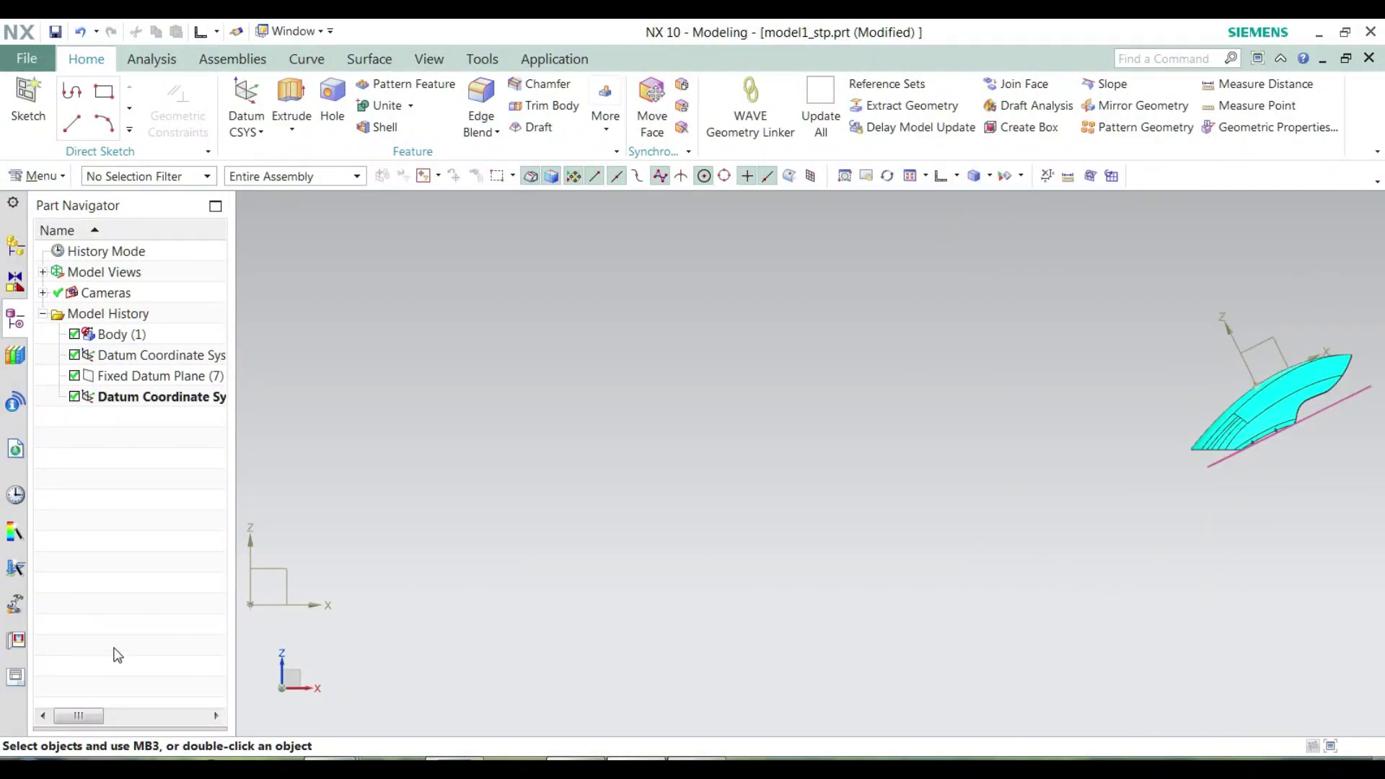
# Edit Datum Coordinate System (8) and uncheck Associative under Settings
pyautogui.click(126, 398)
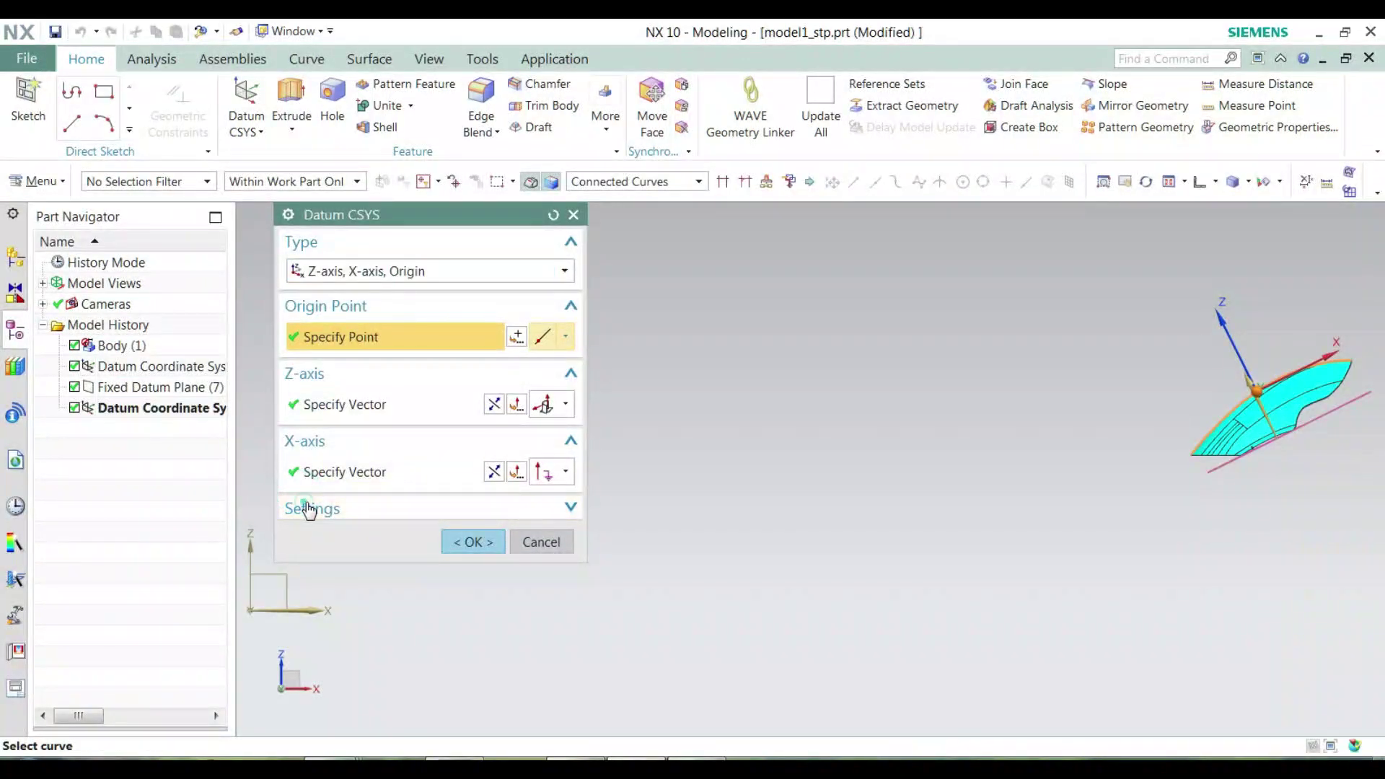
pyautogui.click(308, 509)
pyautogui.click(293, 536)
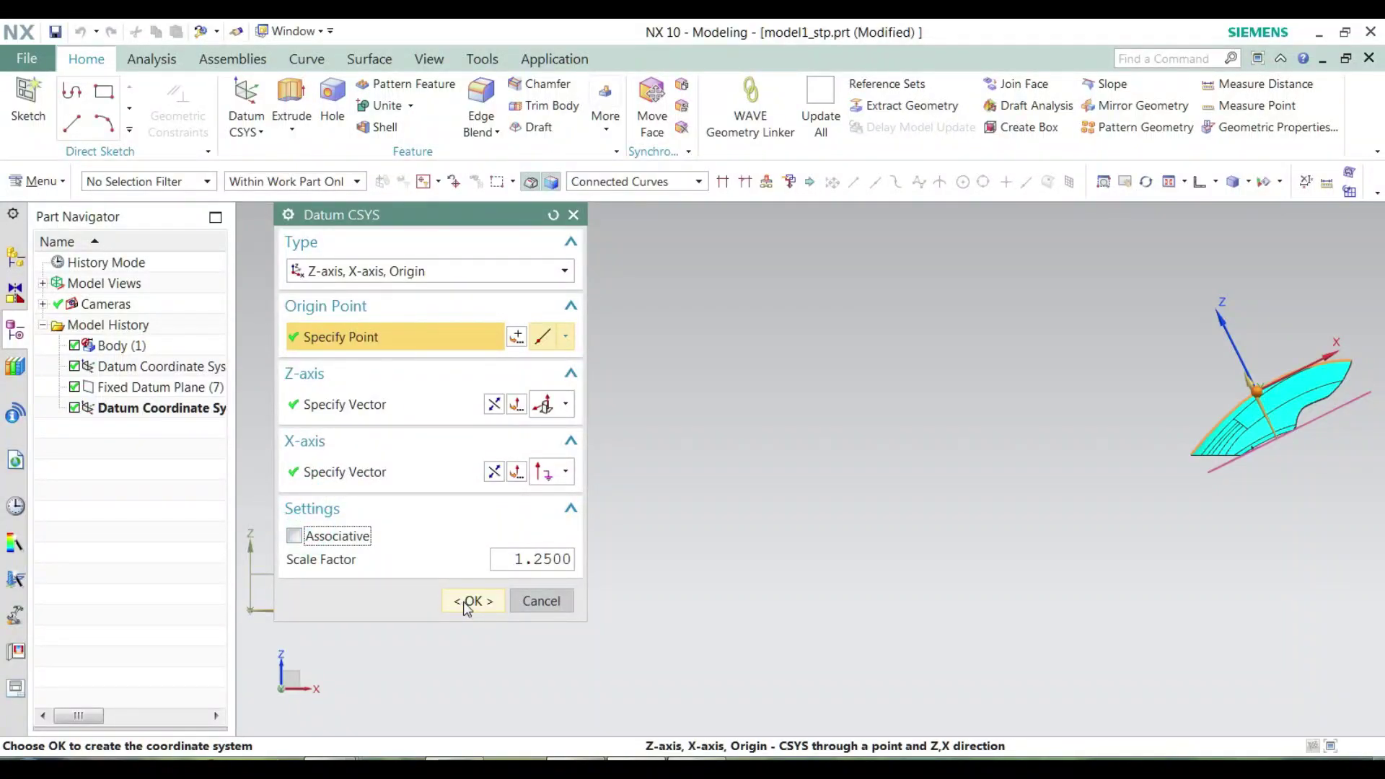
pyautogui.click(467, 603)
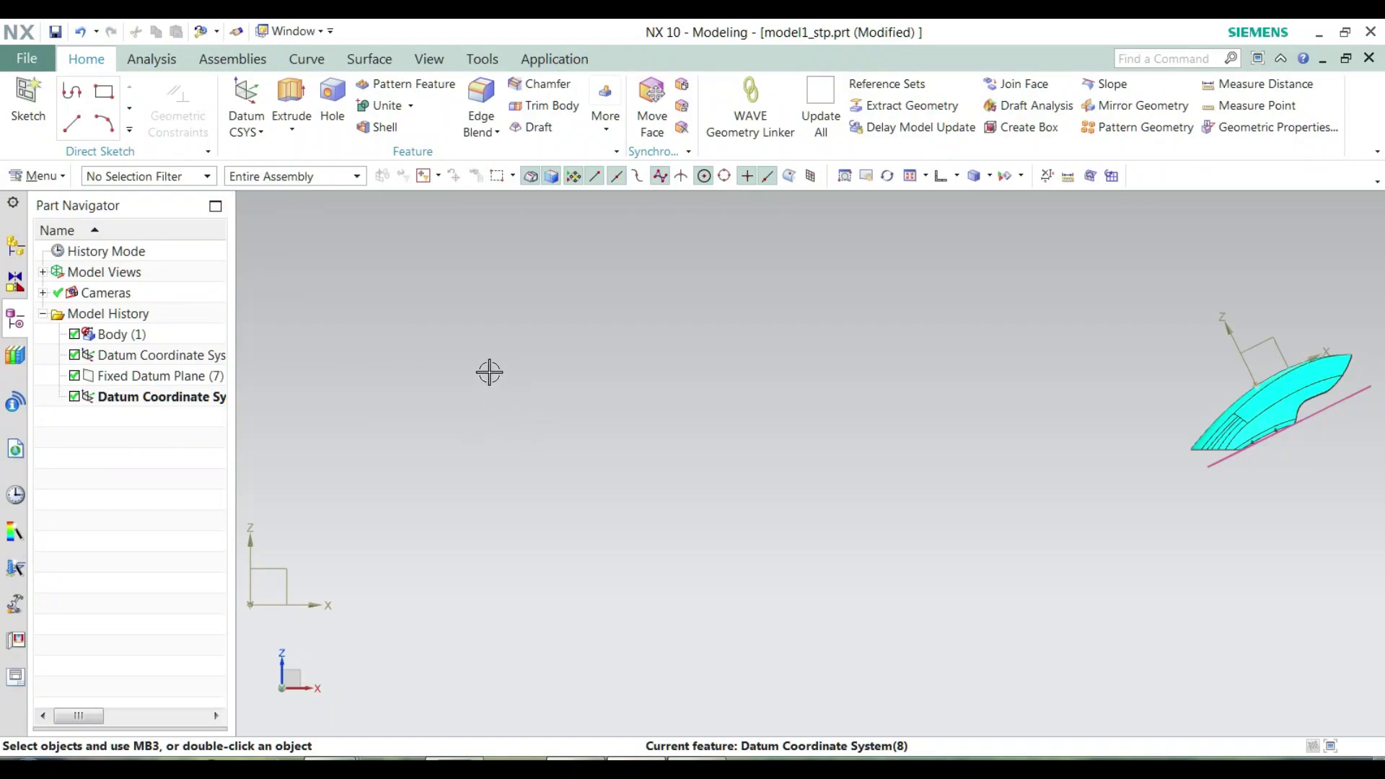
# Start Move Object with Ctrl+T and box-select the body, datum plane and CSYS
pyautogui.hotkey('ctrl', 't')
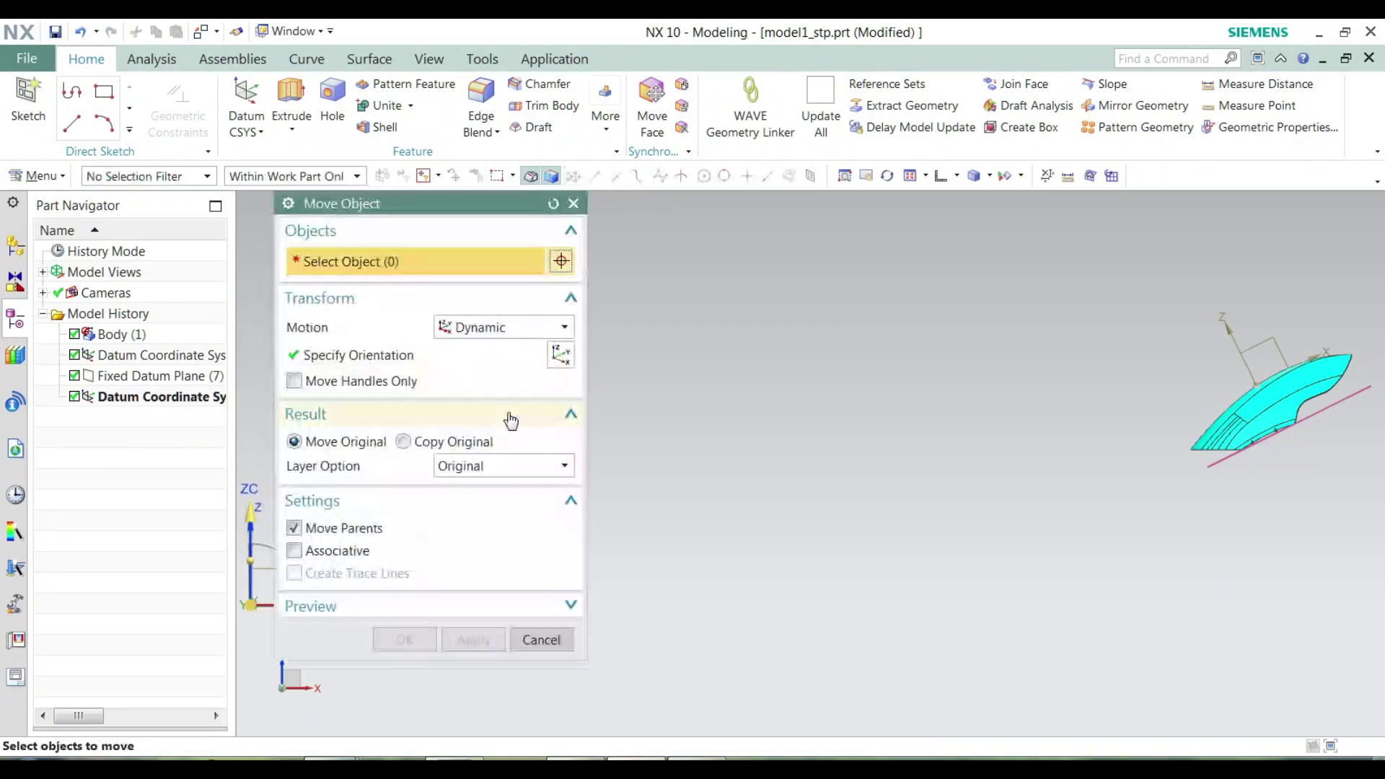
pyautogui.scroll(-1, 620, 346)
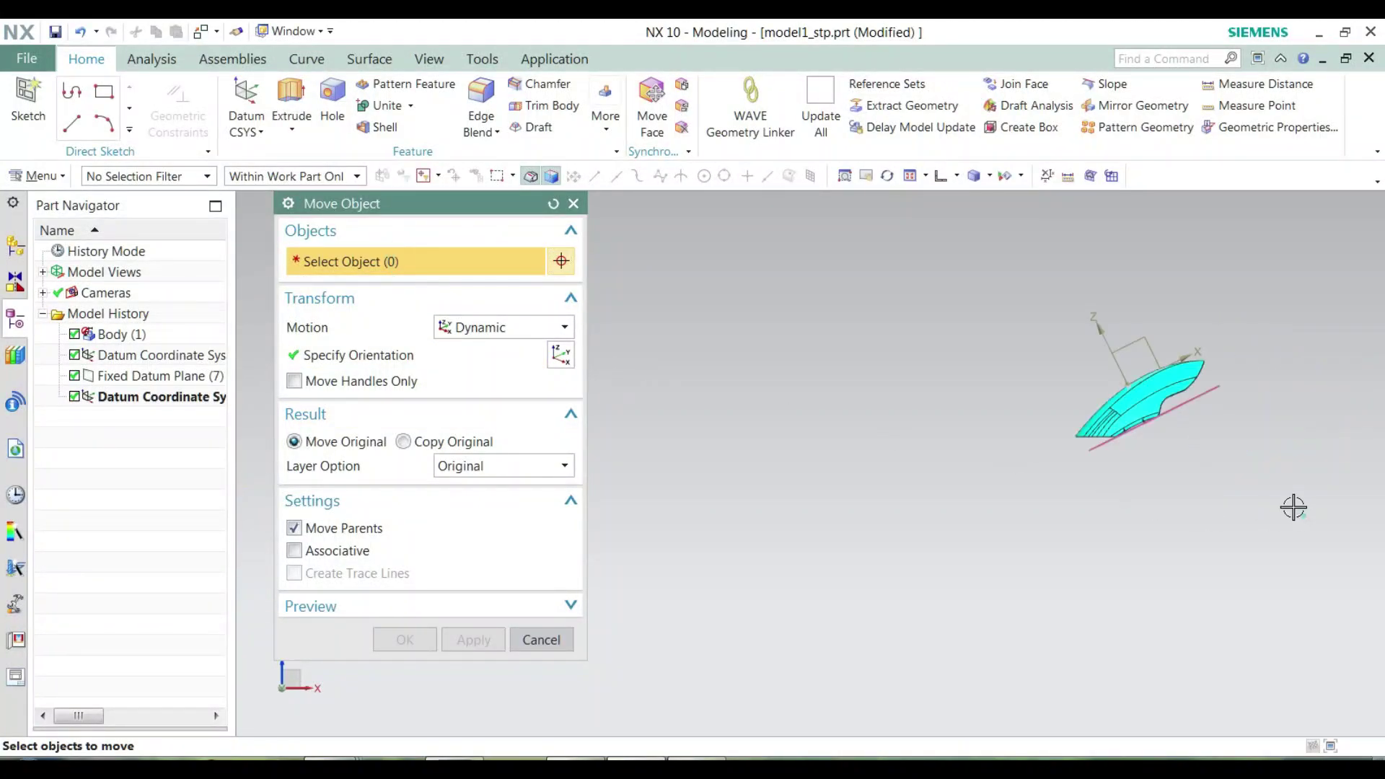
pyautogui.moveTo(1292, 504); pyautogui.dragTo(1027, 267)
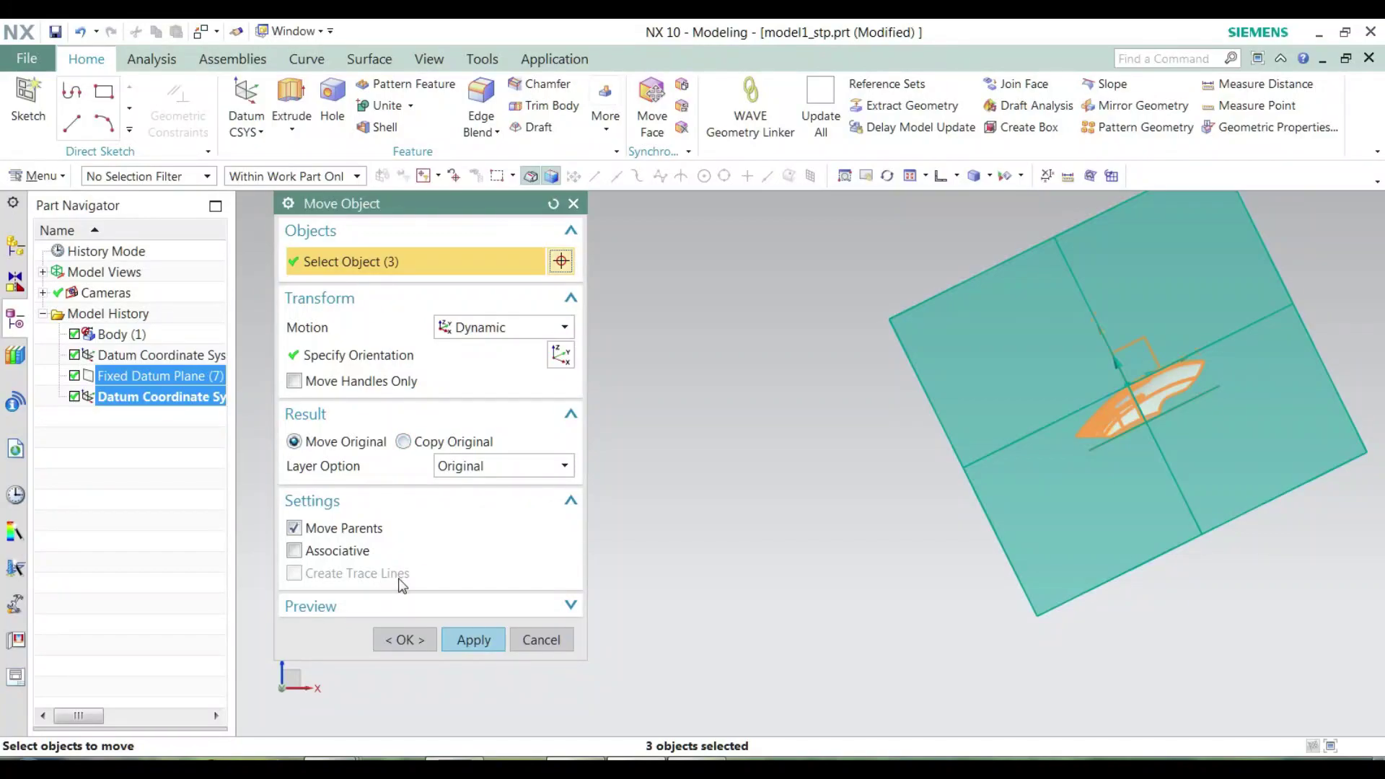
# Set Motion to CSYS to CSYS with Absolute CSYS as the destination
pyautogui.click(466, 327)
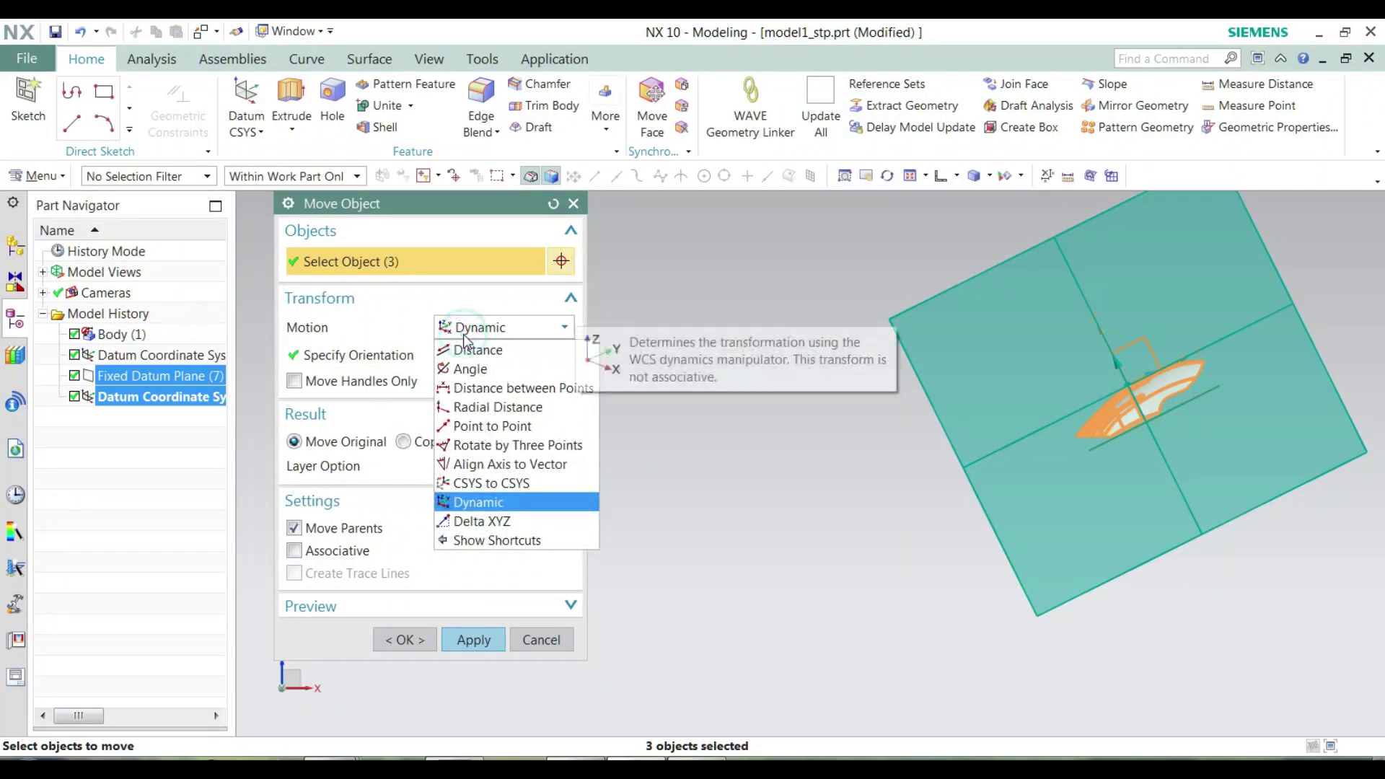
pyautogui.click(519, 482)
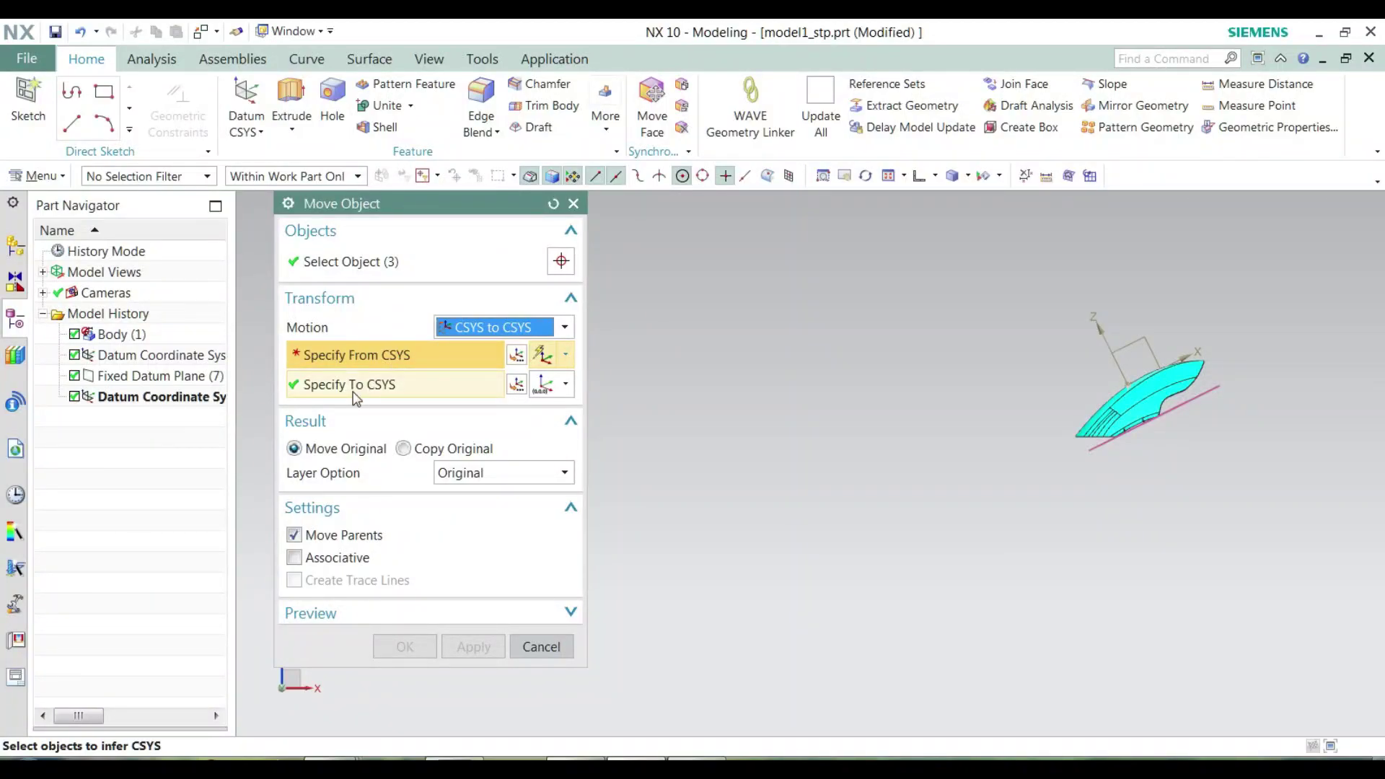
pyautogui.click(566, 384)
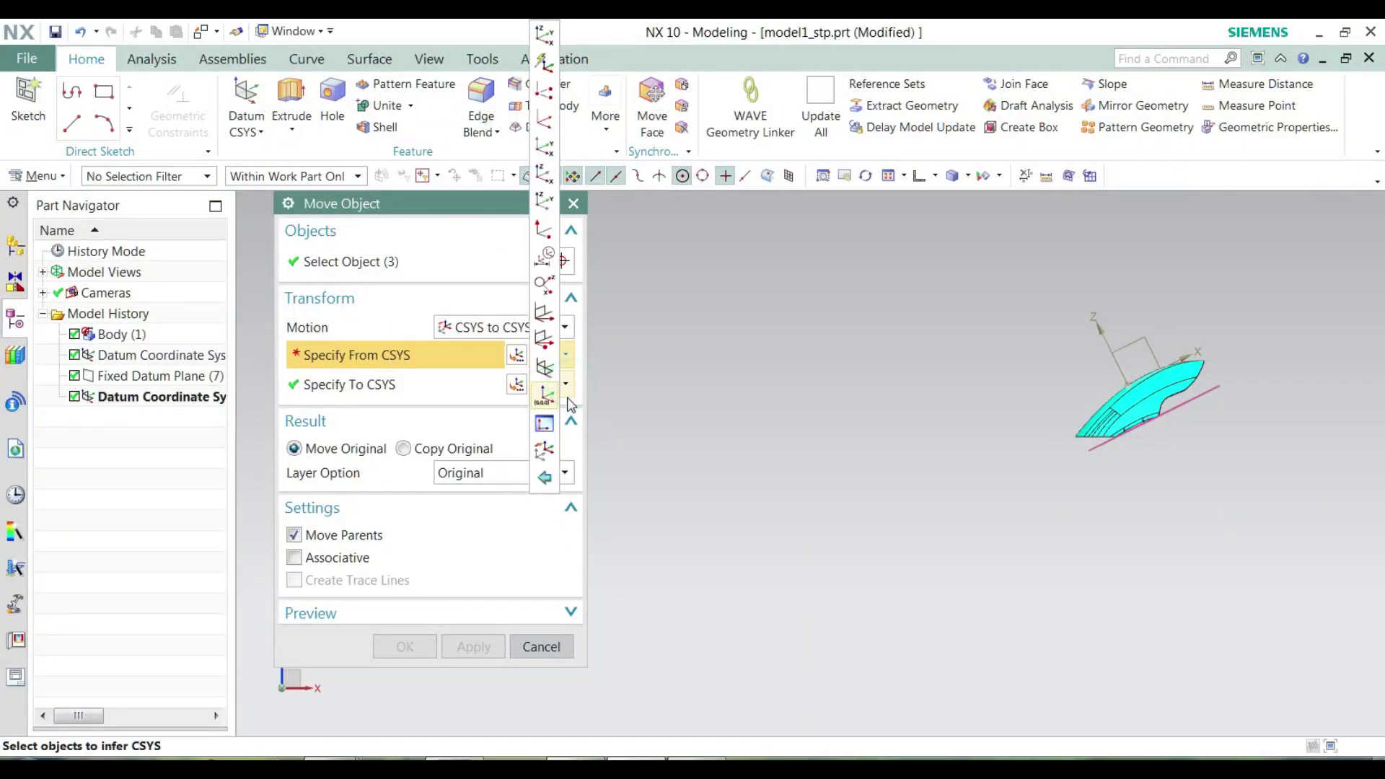
pyautogui.click(545, 396)
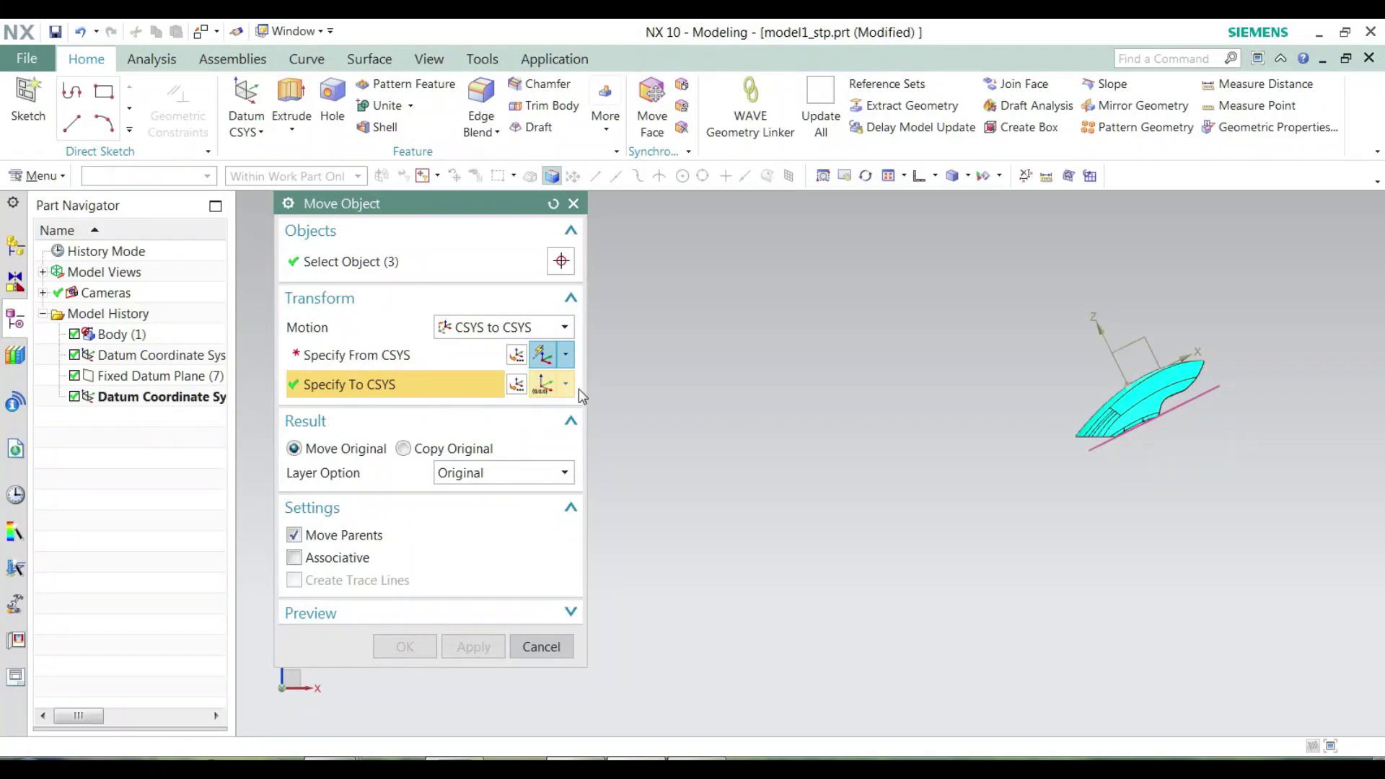
pyautogui.click(565, 384)
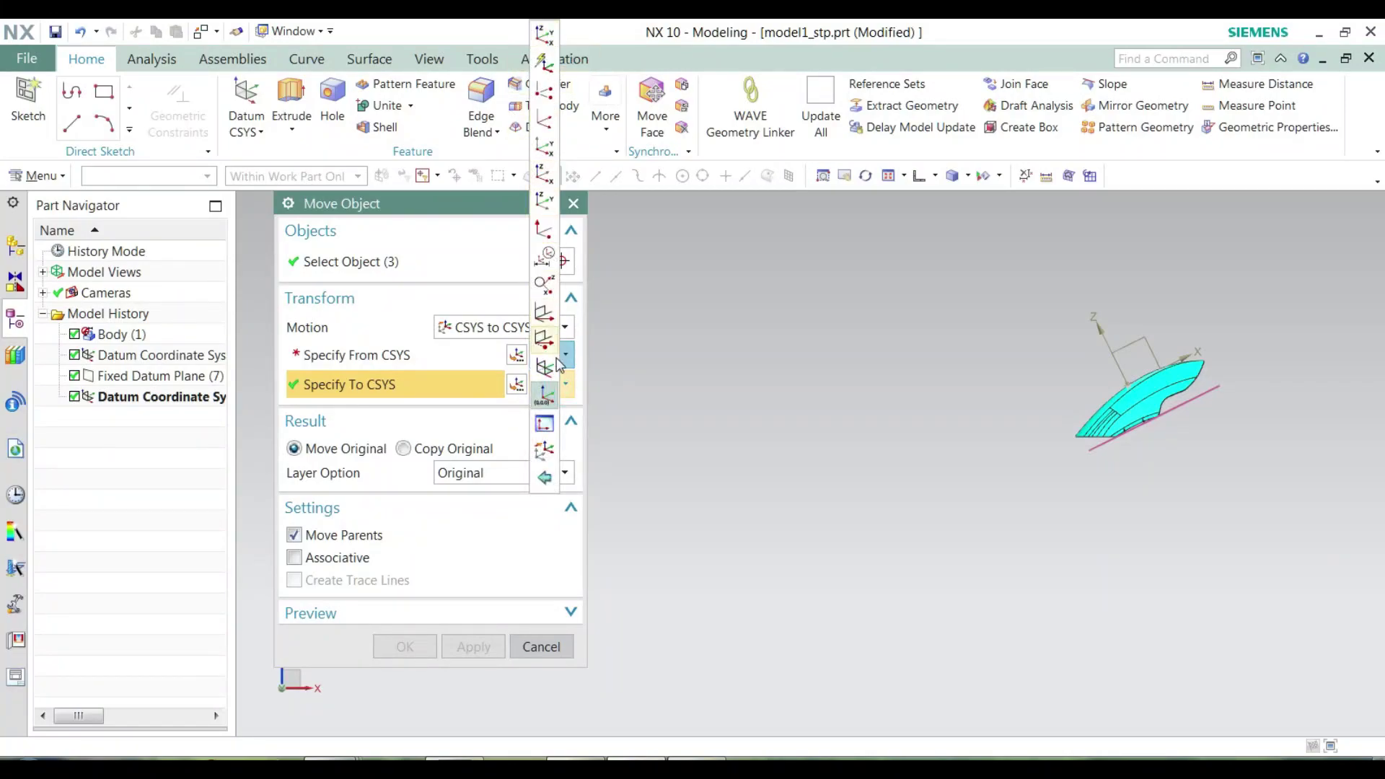
pyautogui.click(544, 397)
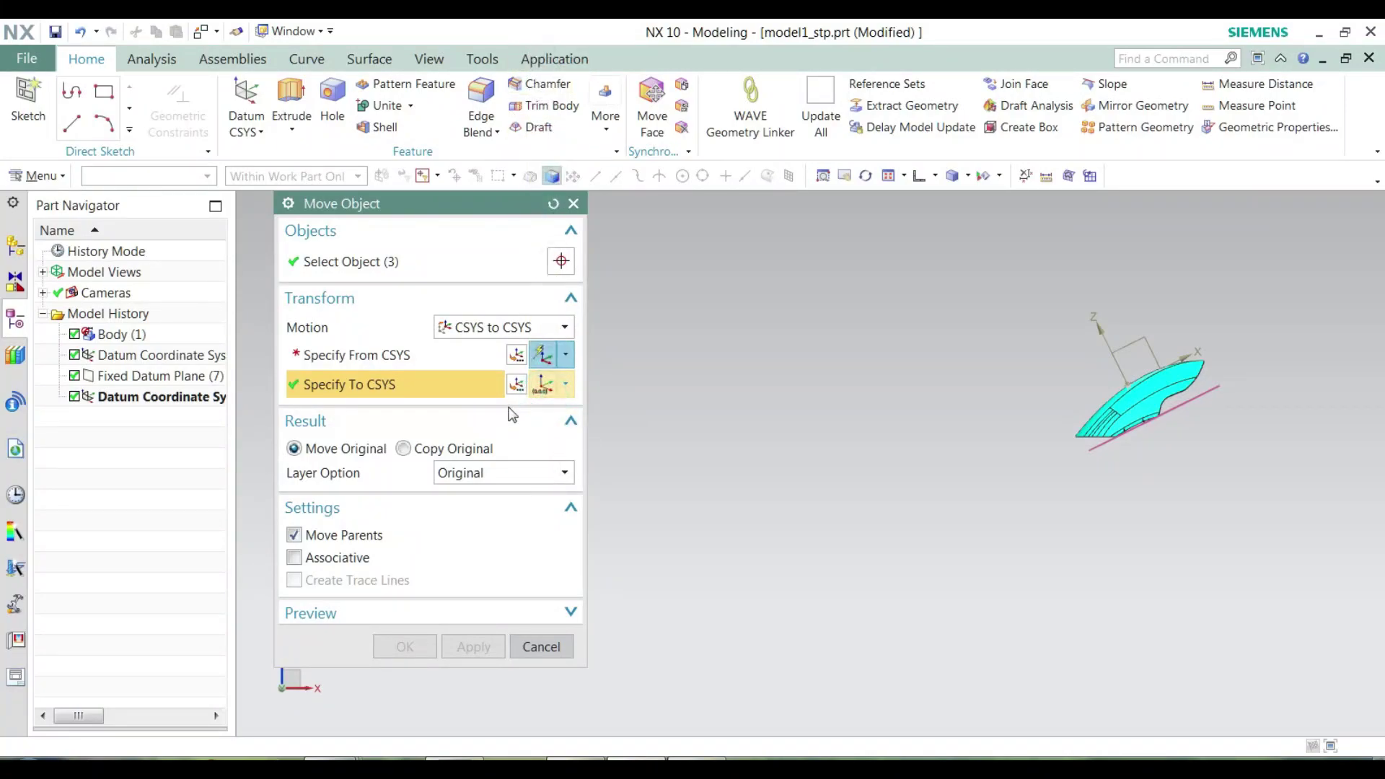
pyautogui.click(426, 355)
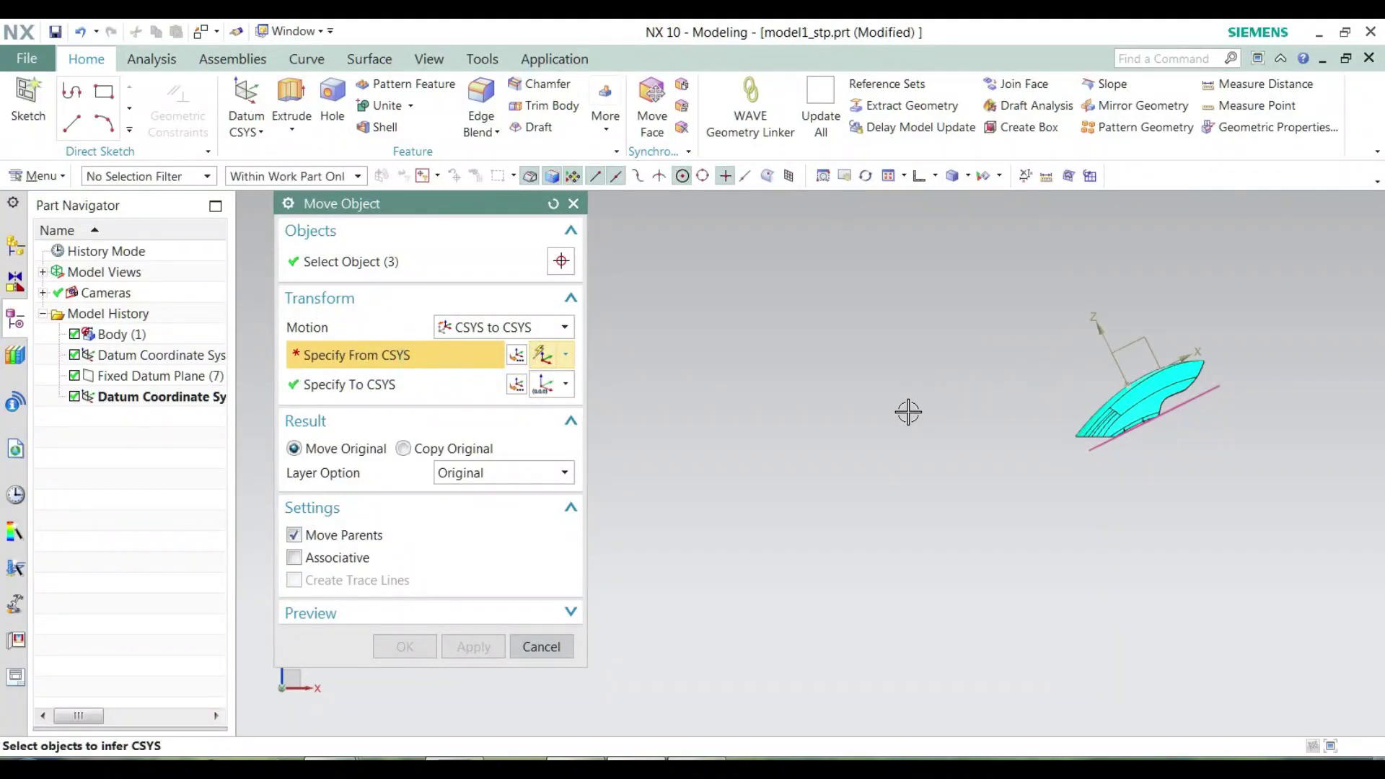
# Pick the new datum CSYS (8) as the From CSYS
pyautogui.moveTo(910, 411); pyautogui.dragTo(935, 481, button='middle')
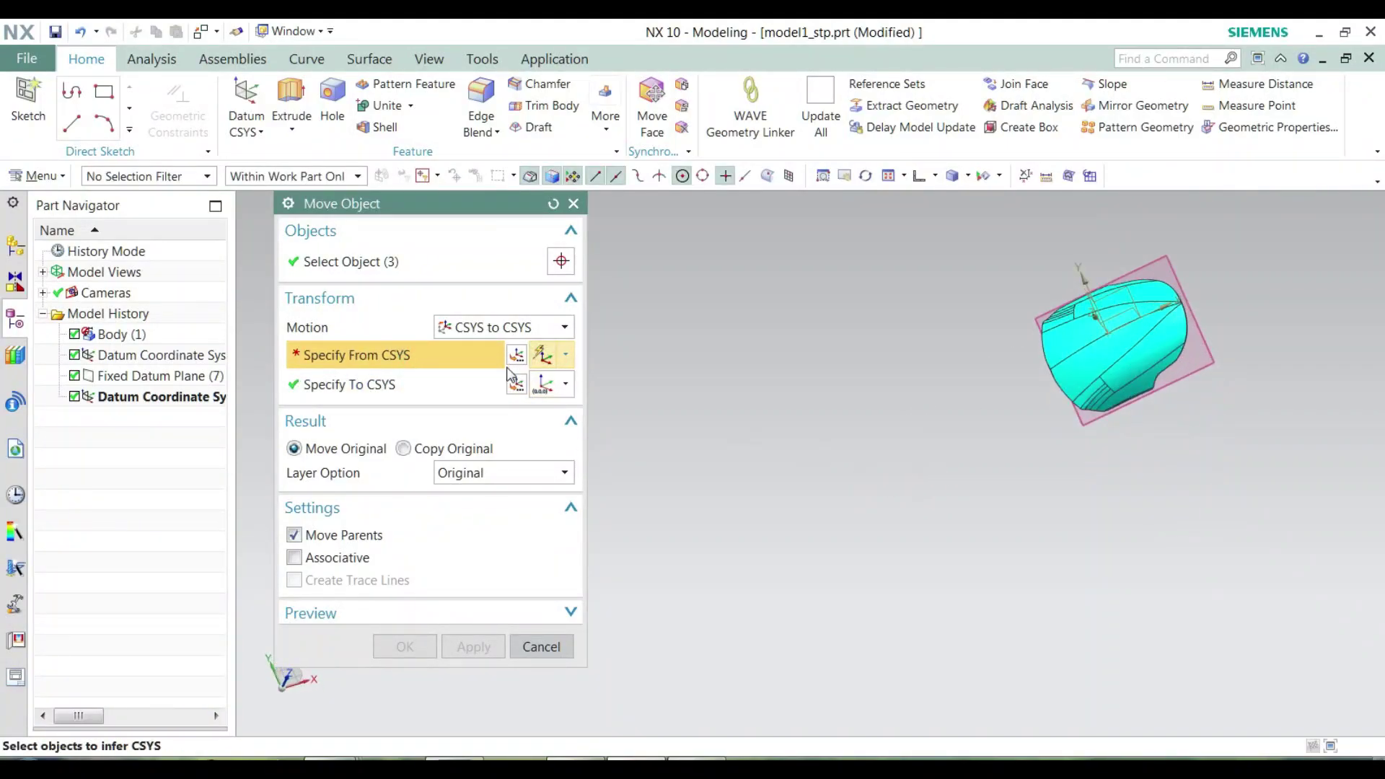
pyautogui.scroll(3, 1094, 411)
pyautogui.moveTo(1042, 411); pyautogui.dragTo(974, 433, button='middle')
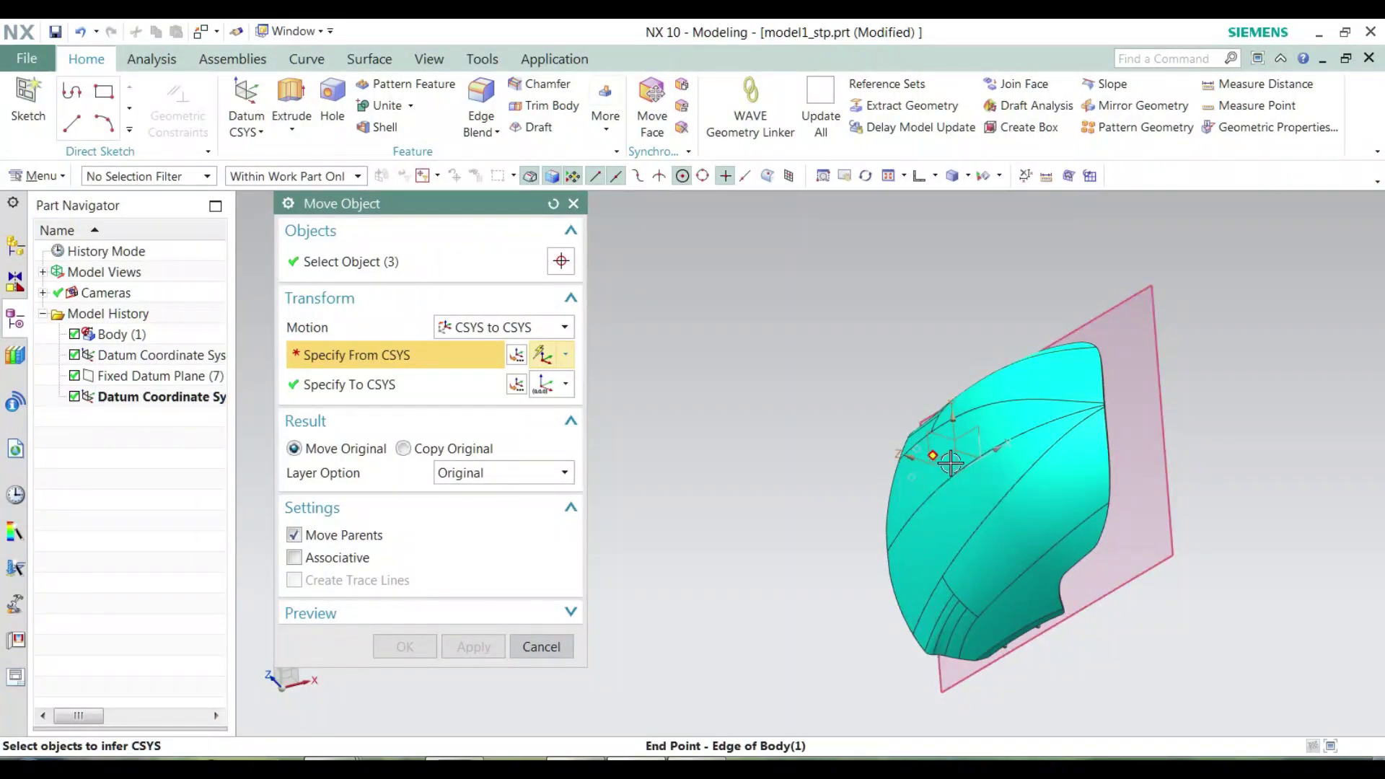
pyautogui.scroll(2, 945, 464)
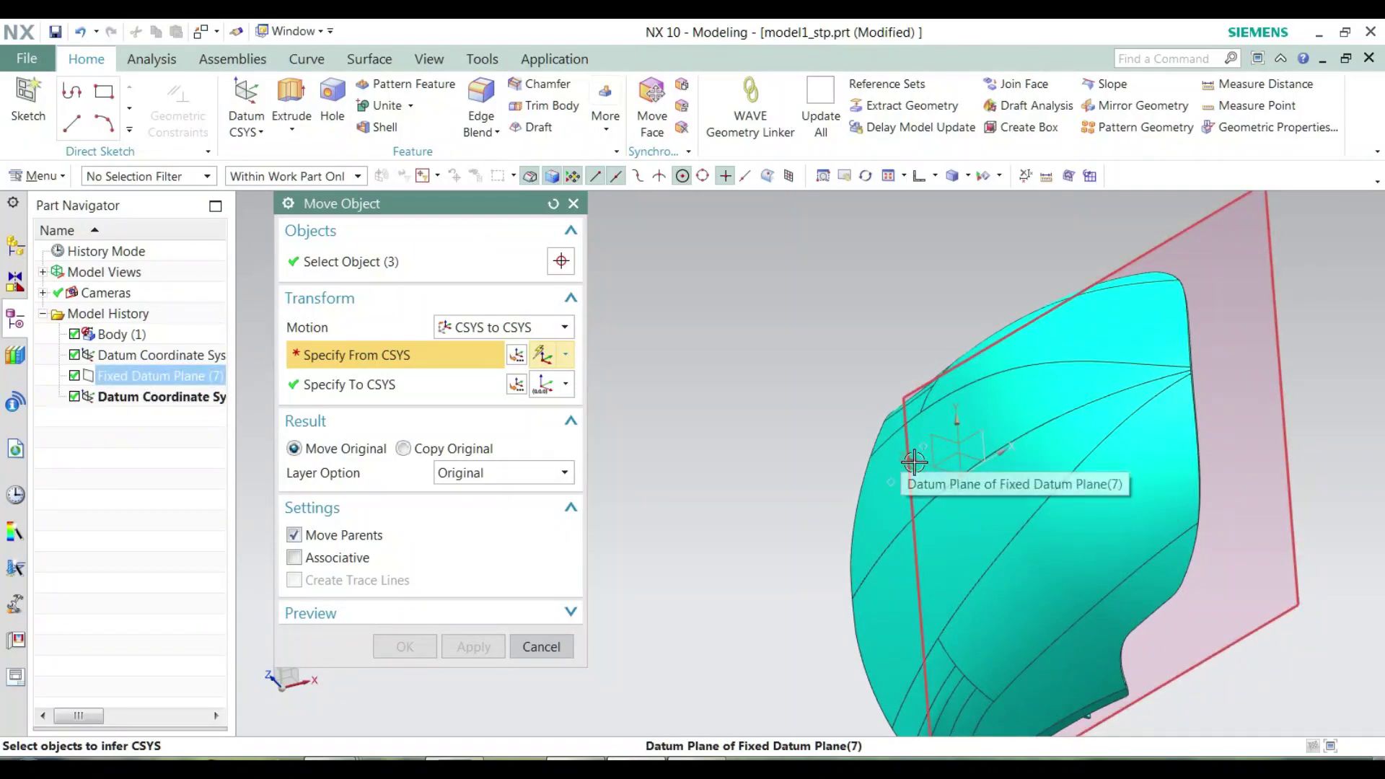
pyautogui.click(975, 430)
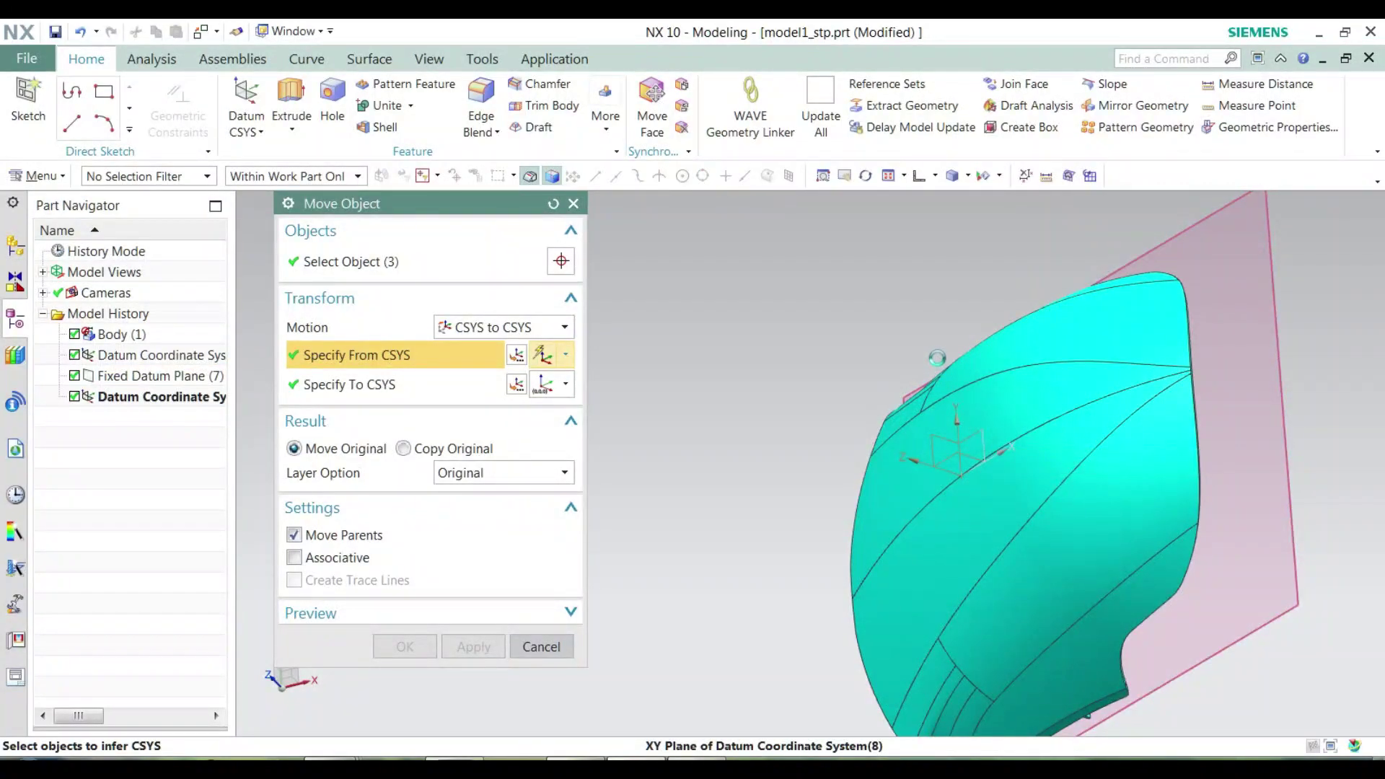
pyautogui.scroll(-2, 954, 321)
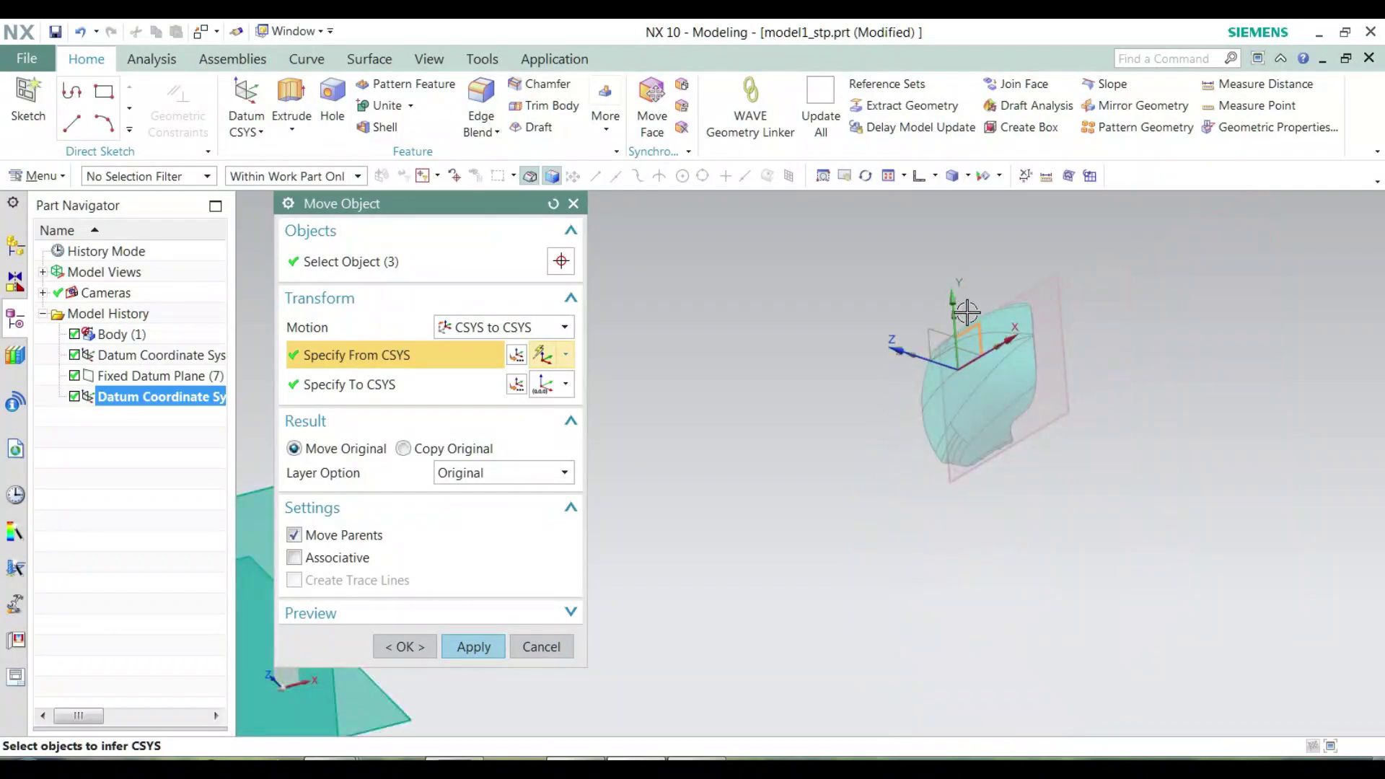
pyautogui.scroll(-3, 961, 318)
# In Front view, apply the move onto the absolute CSYS and close Move Object
pyautogui.click(935, 178)
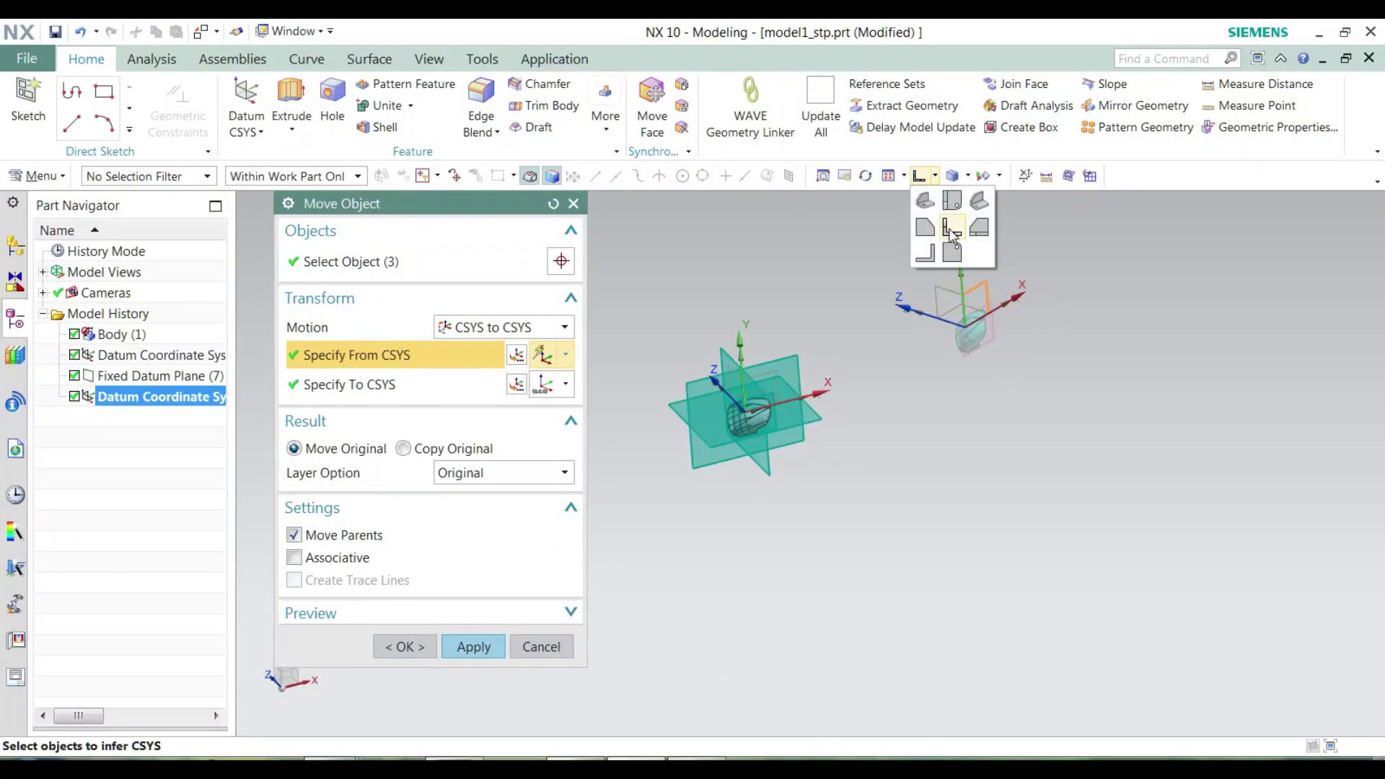
pyautogui.click(951, 230)
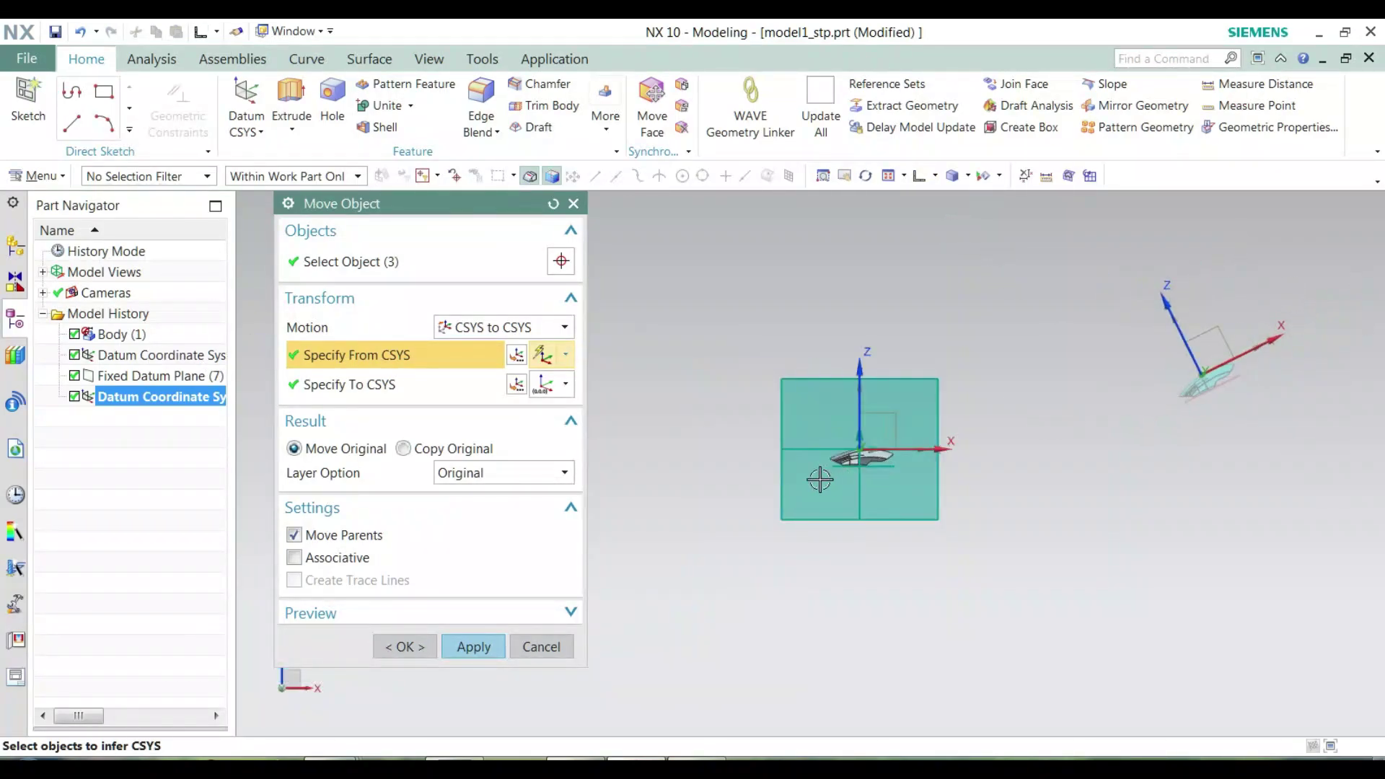
pyautogui.scroll(5, 820, 480)
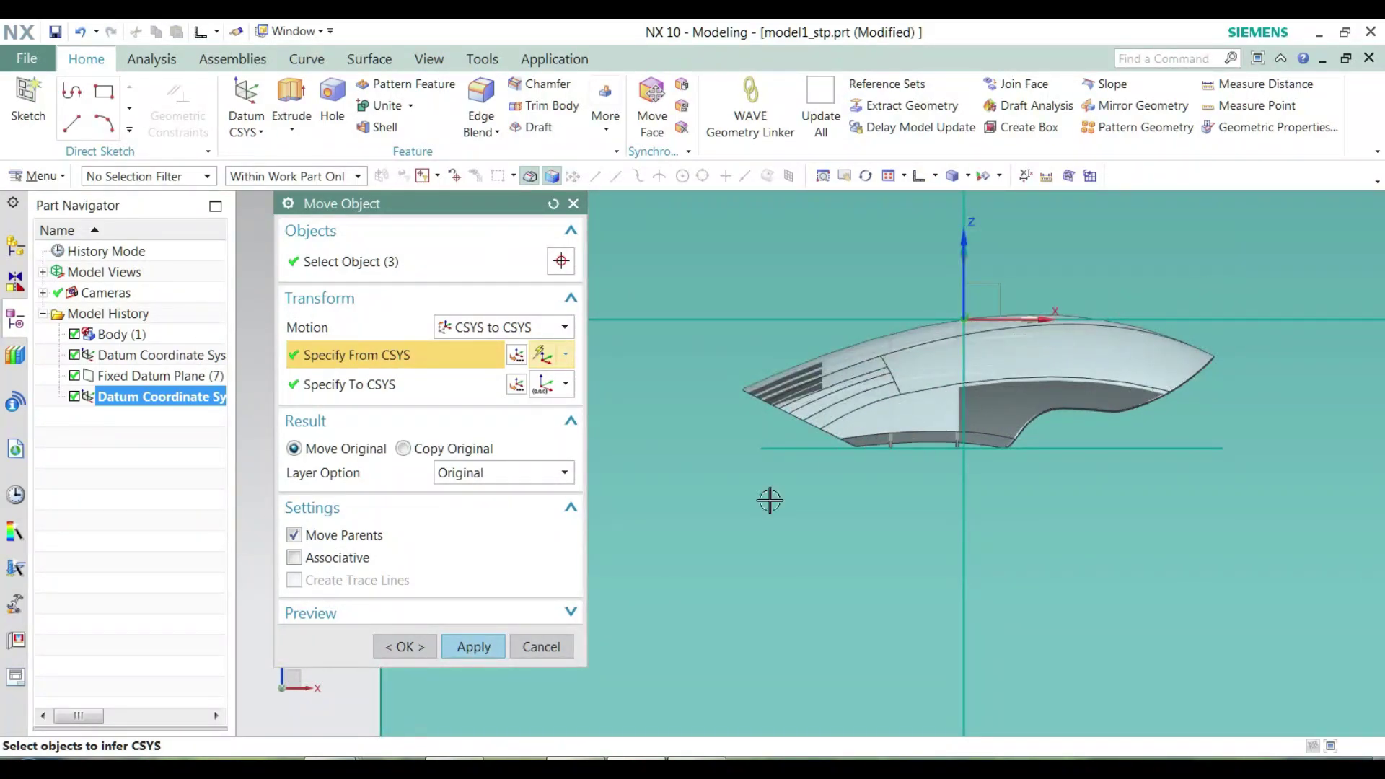
pyautogui.click(474, 647)
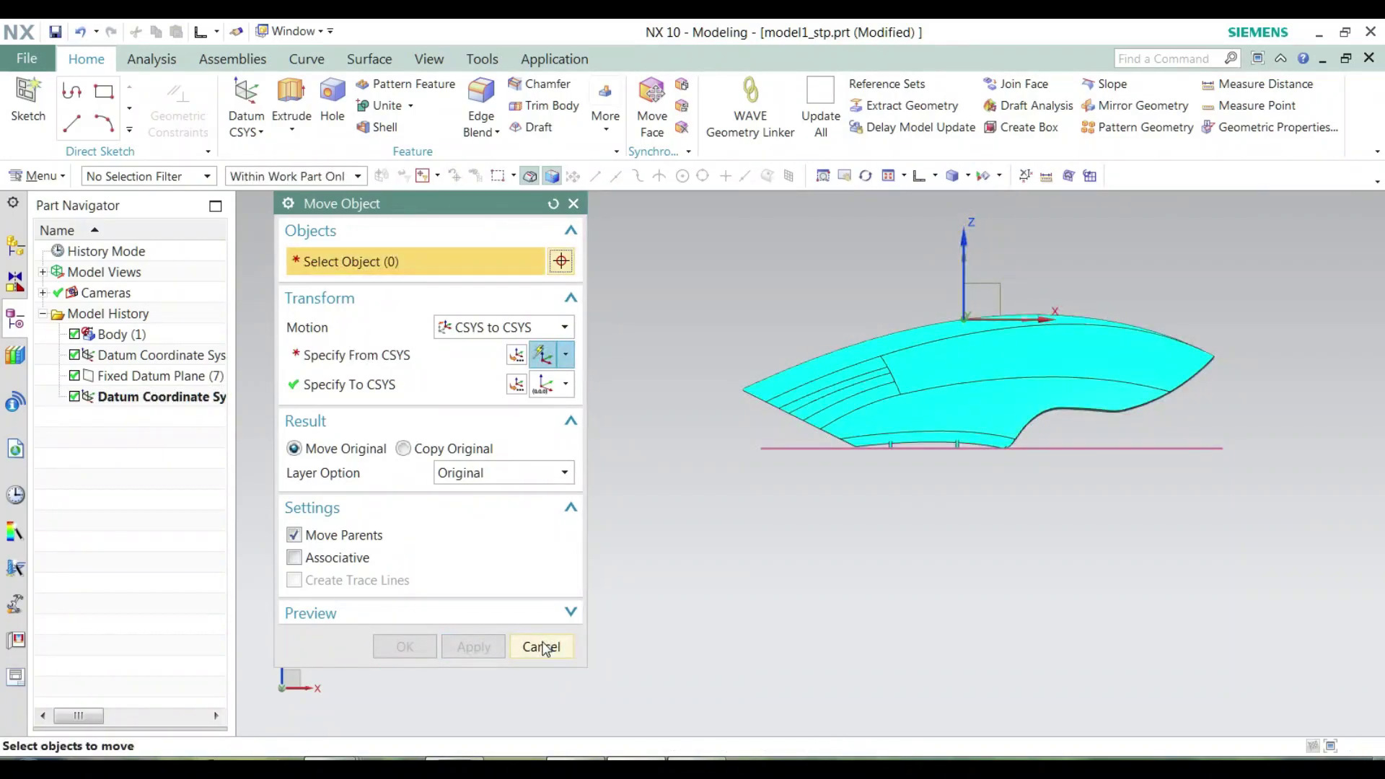
pyautogui.click(542, 645)
pyautogui.scroll(-4, 560, 512)
pyautogui.scroll(-3, 560, 513)
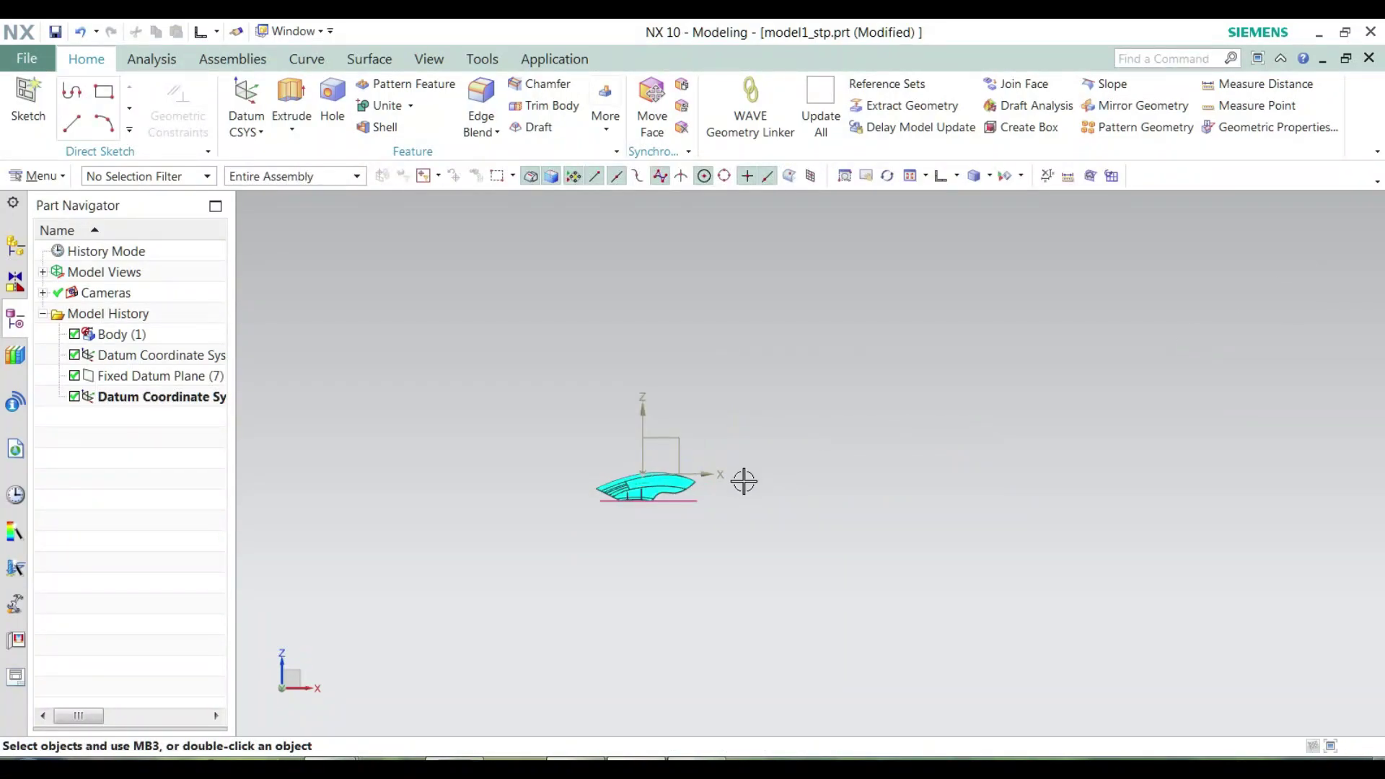
pyautogui.scroll(4, 621, 477)
pyautogui.scroll(5, 678, 477)
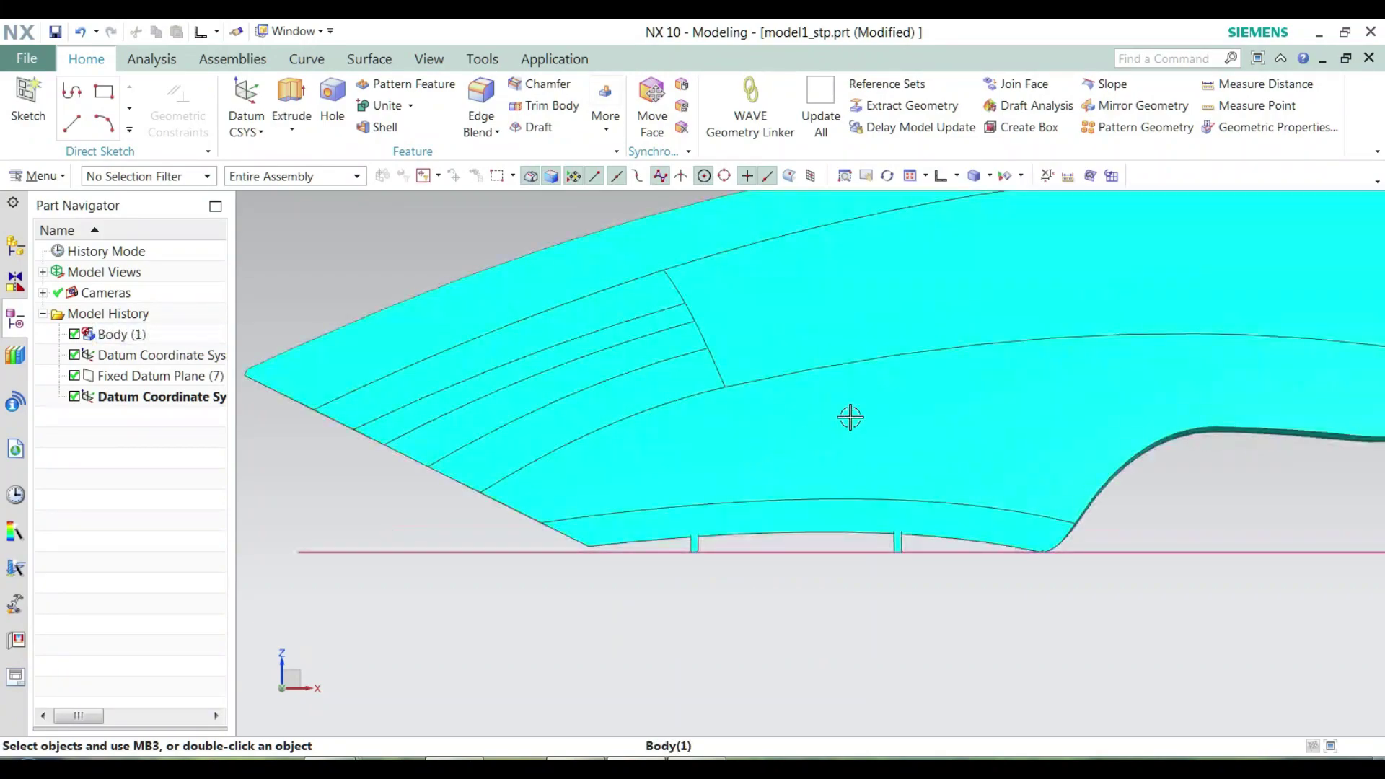
pyautogui.scroll(-2, 850, 414)
pyautogui.scroll(-1, 591, 532)
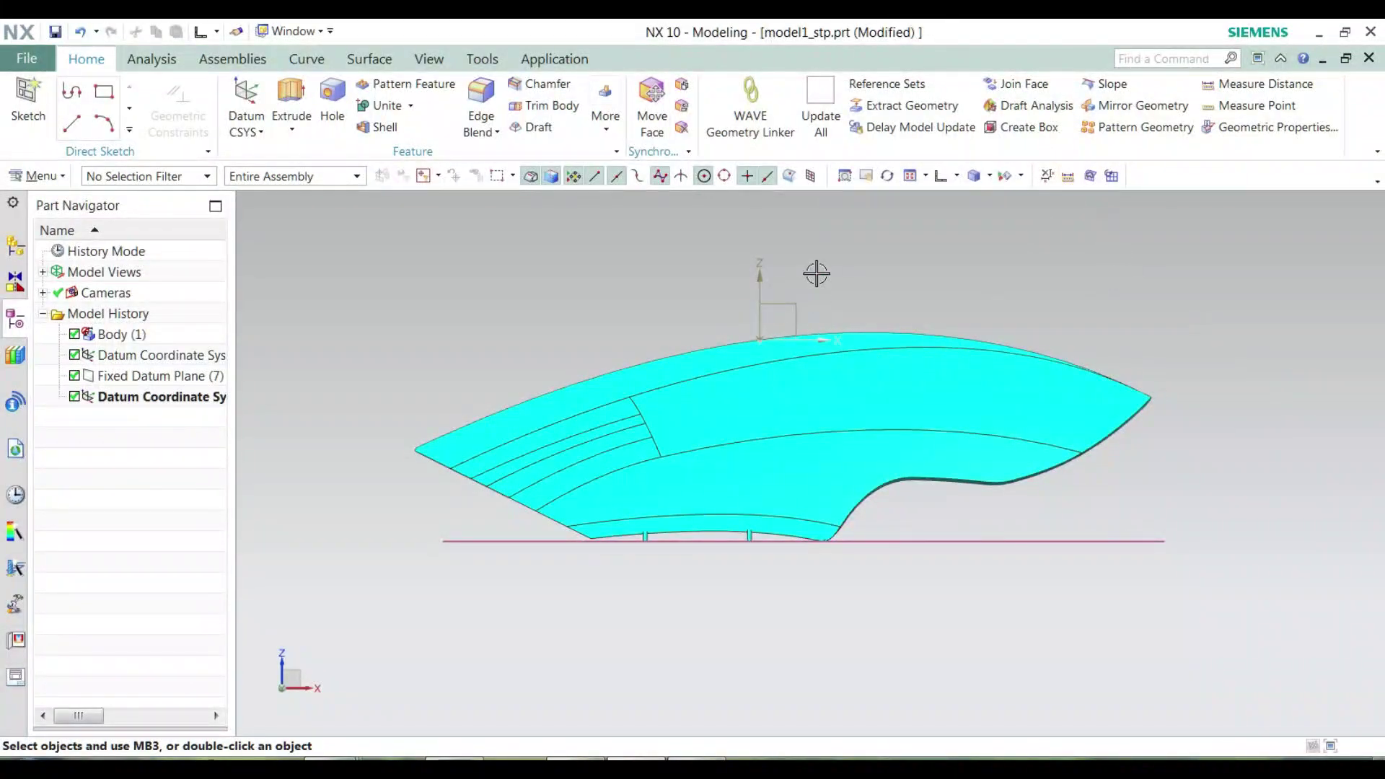
# Start a Slope face analysis with the Z axis as the reference vector
pyautogui.press('Home')
pyautogui.click(1108, 83)
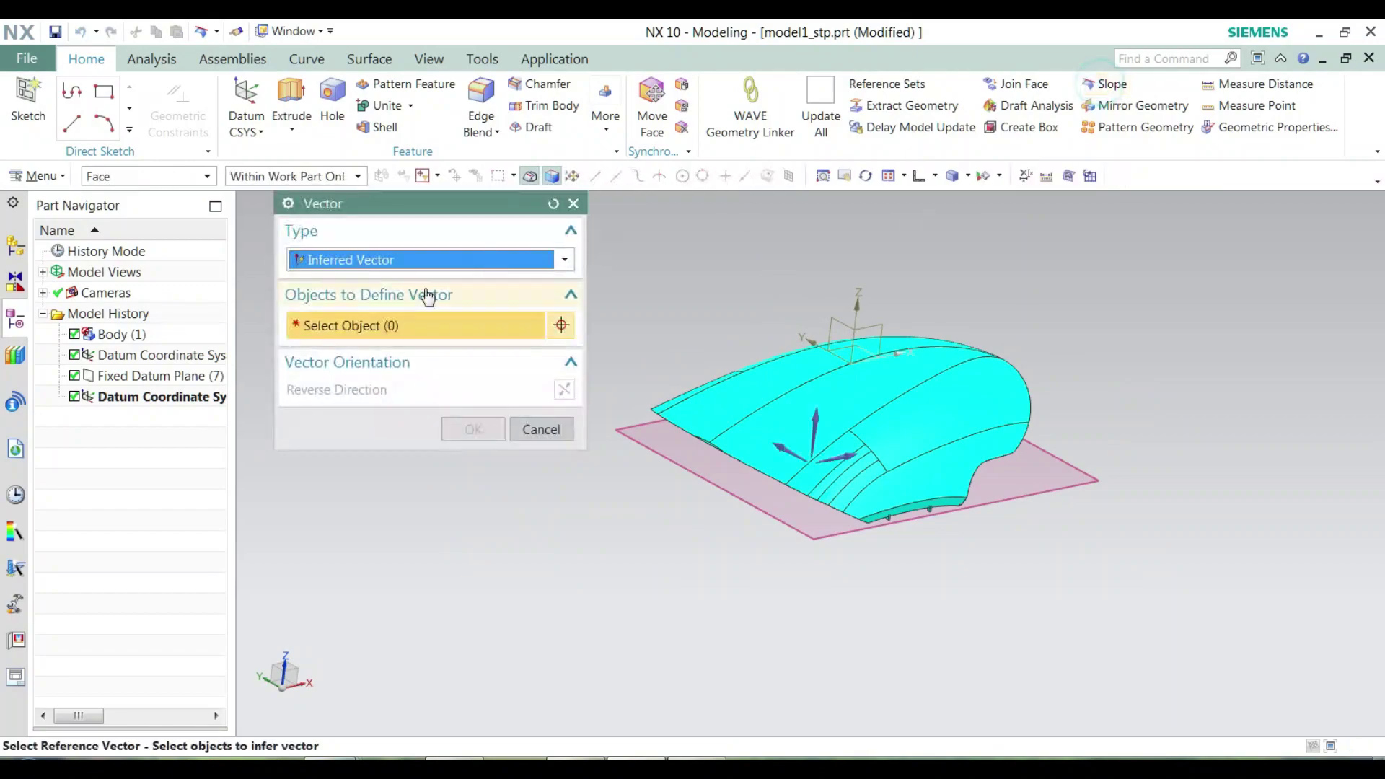
pyautogui.click(385, 257)
pyautogui.click(387, 261)
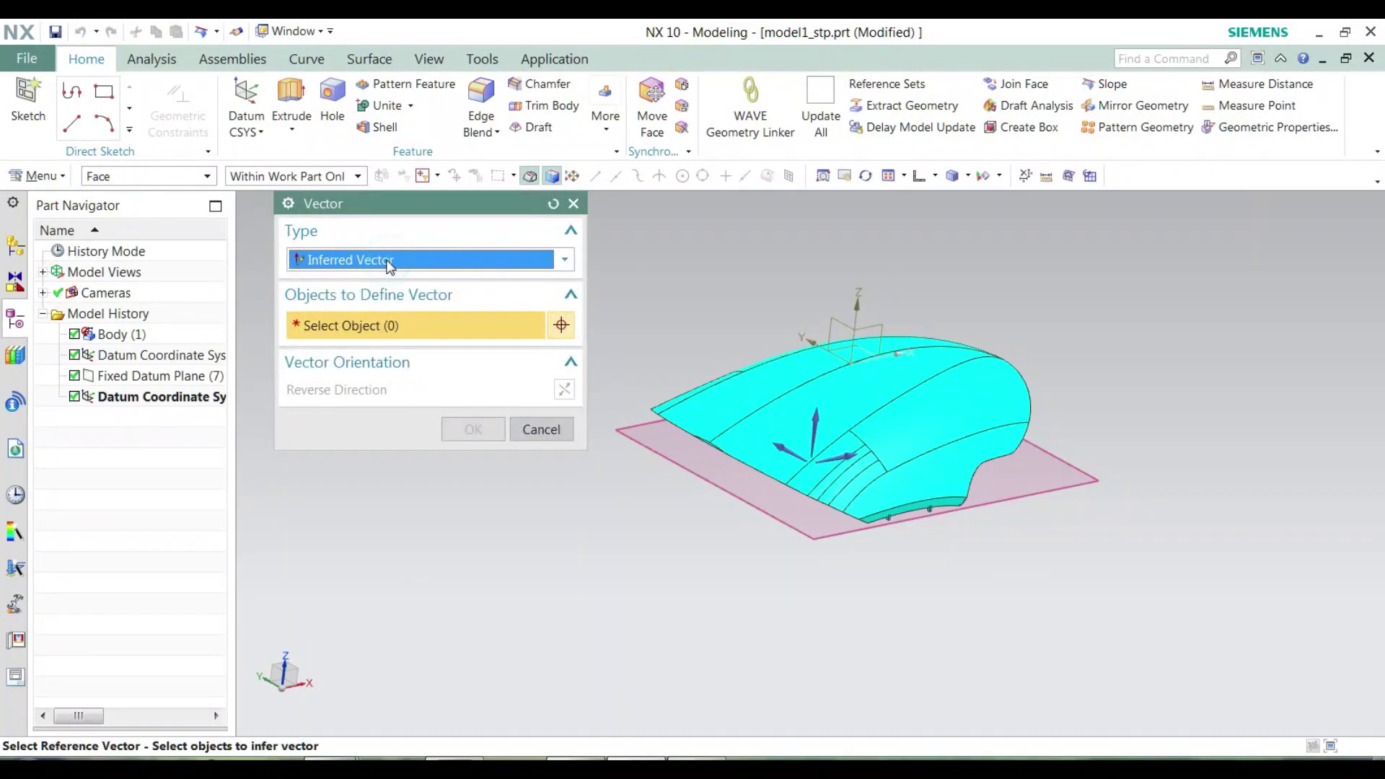
pyautogui.click(378, 363)
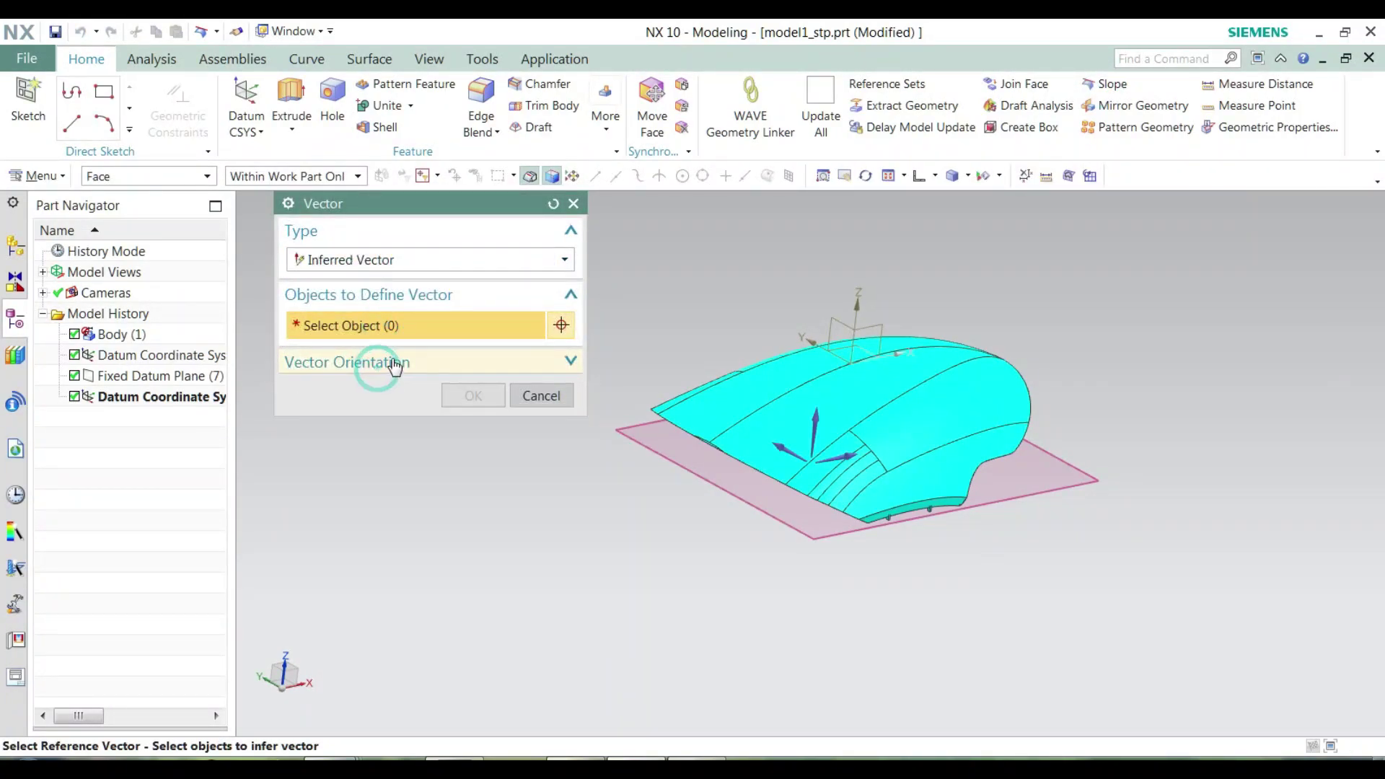
pyautogui.click(401, 260)
pyautogui.click(349, 282)
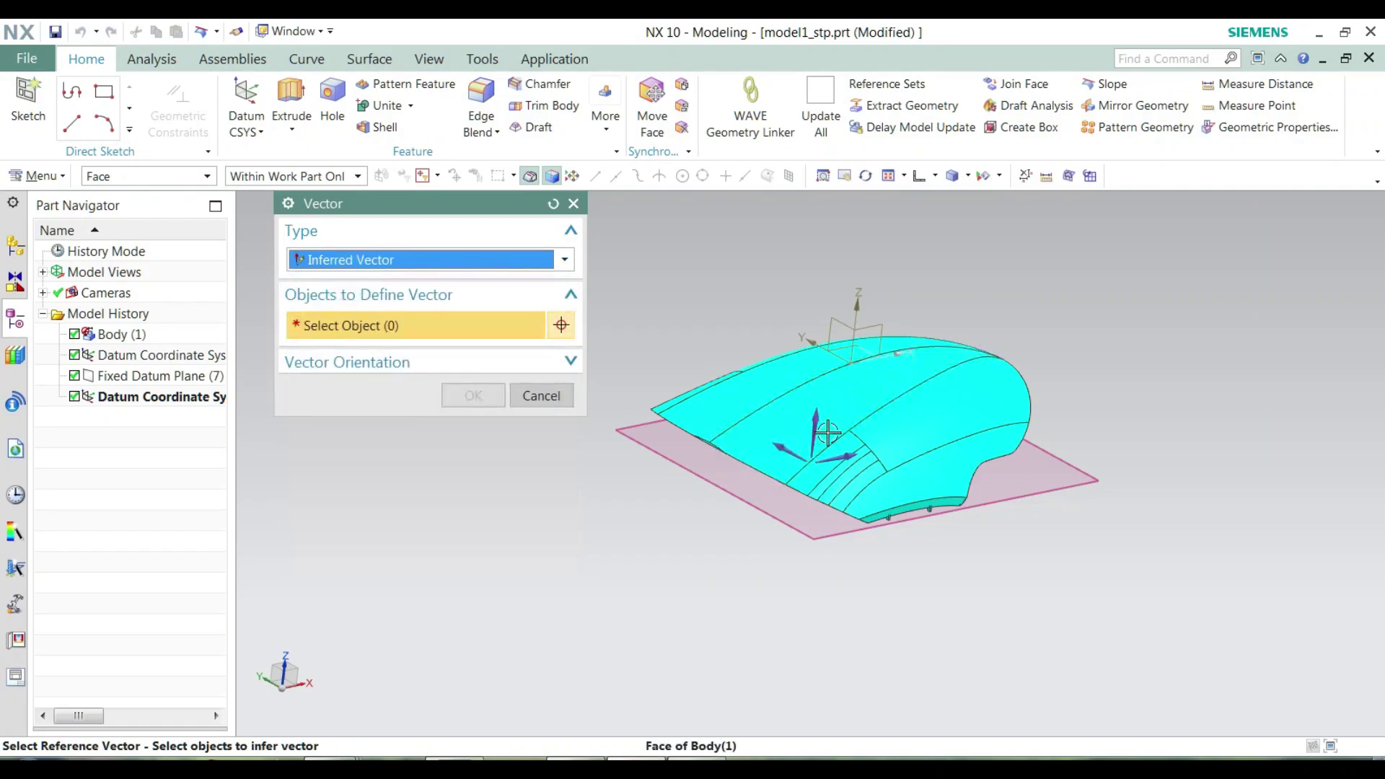
pyautogui.click(811, 419)
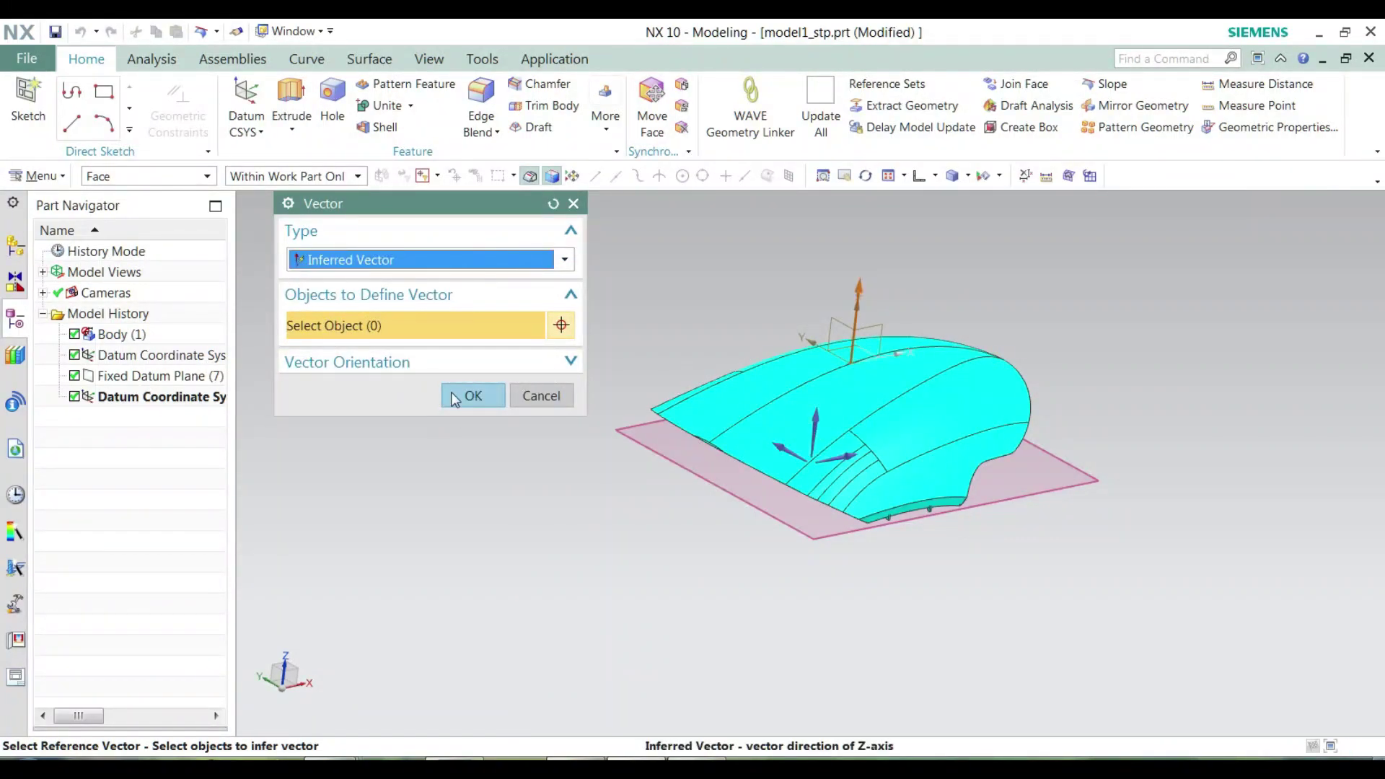
pyautogui.click(449, 361)
pyautogui.click(470, 421)
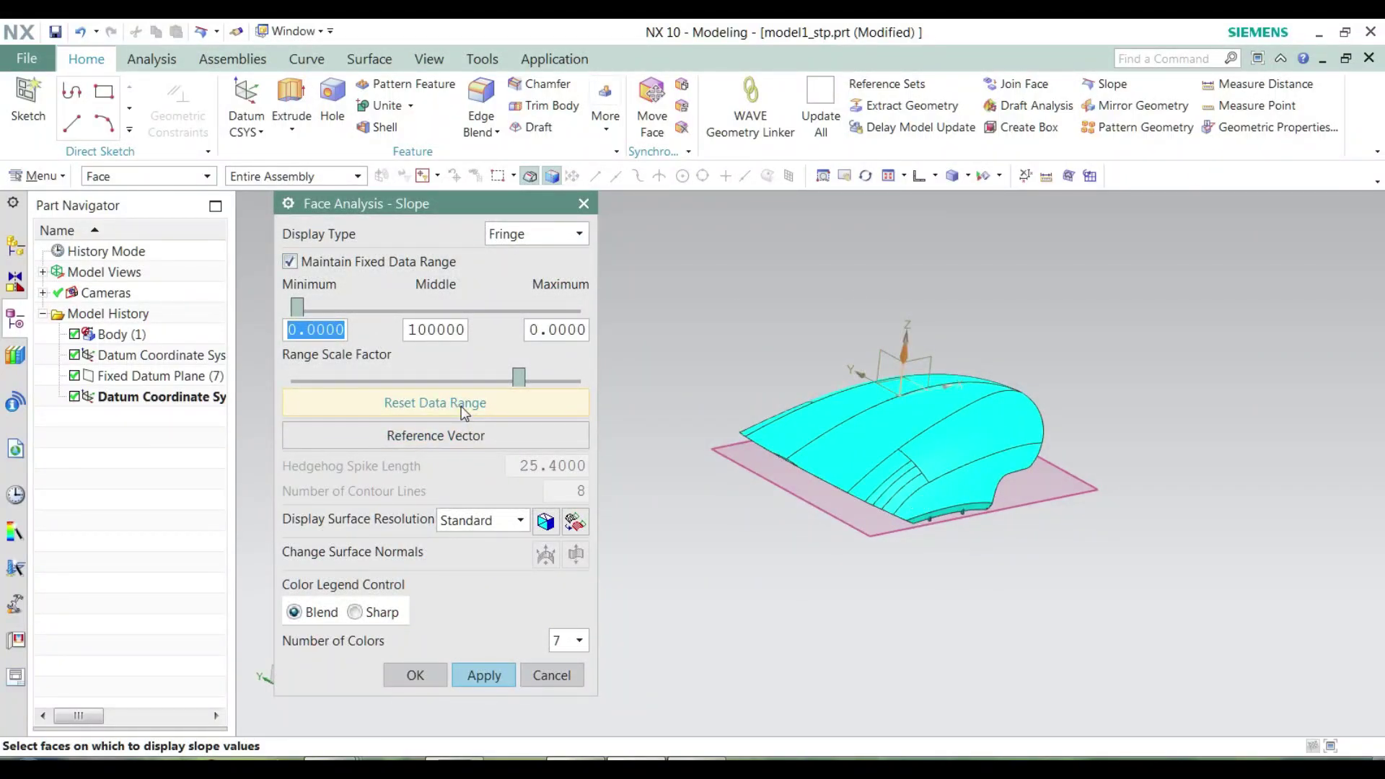
# Reset the data range, box-select all faces, set range -0.3 to 0.3 with 3 colours, and apply
pyautogui.click(461, 405)
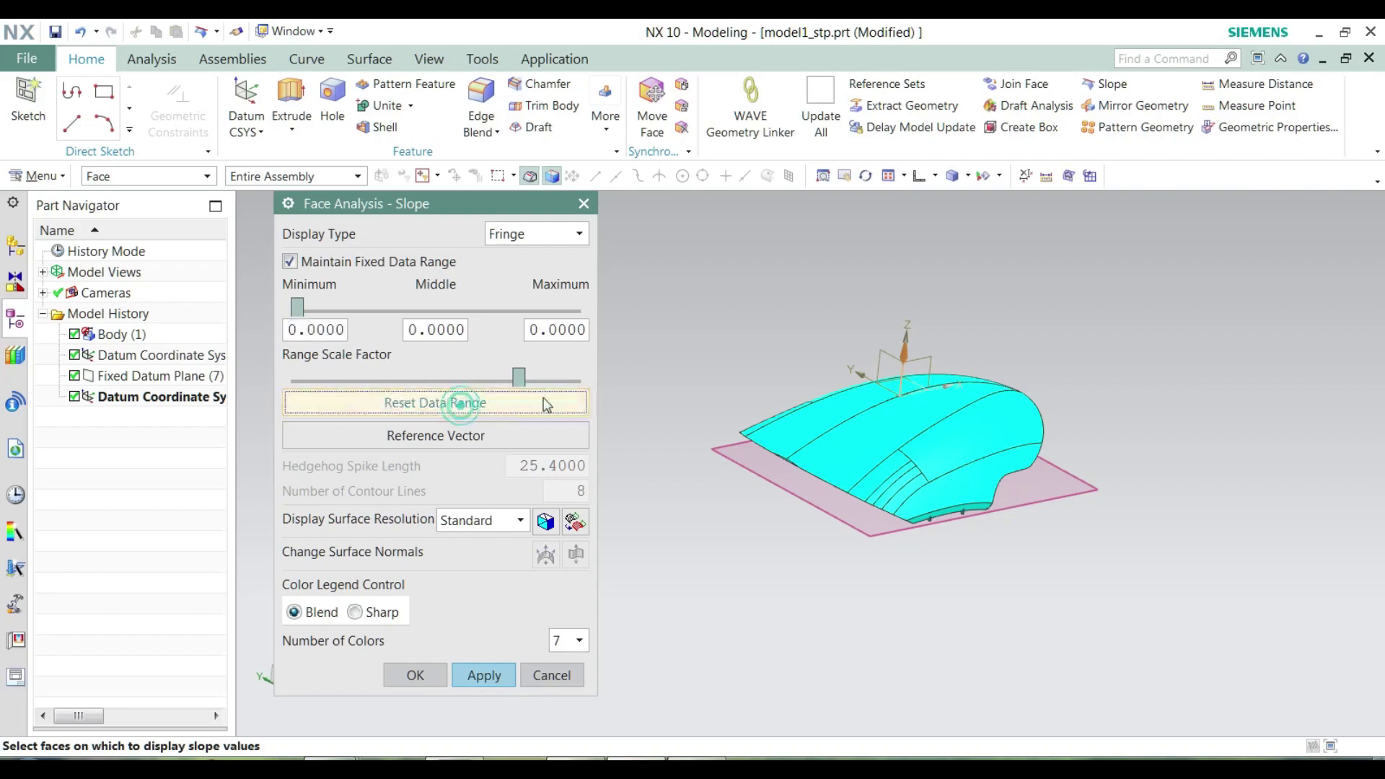
pyautogui.scroll(-3, 881, 318)
pyautogui.moveTo(1114, 560); pyautogui.dragTo(751, 263)
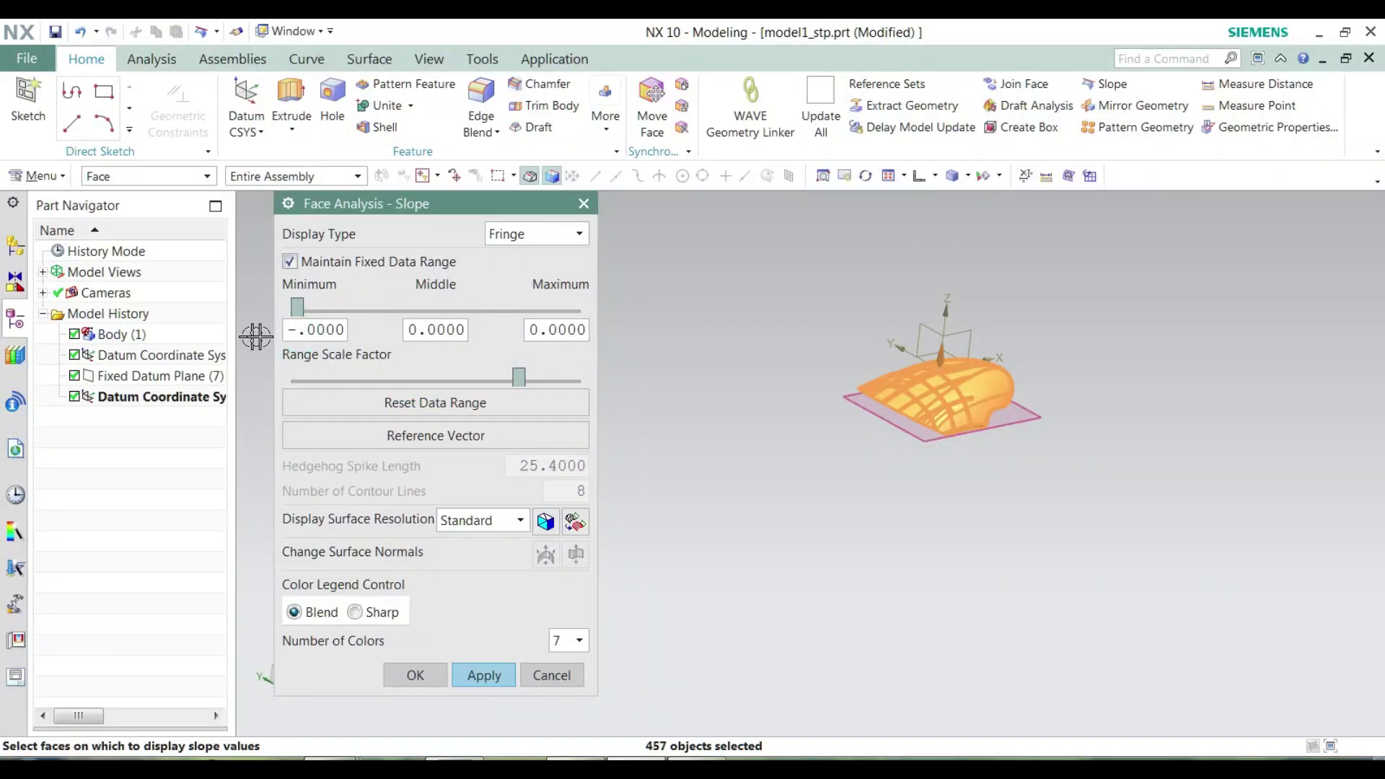
pyautogui.moveTo(319, 331); pyautogui.dragTo(310, 329)
pyautogui.click(551, 329)
pyautogui.click(580, 639)
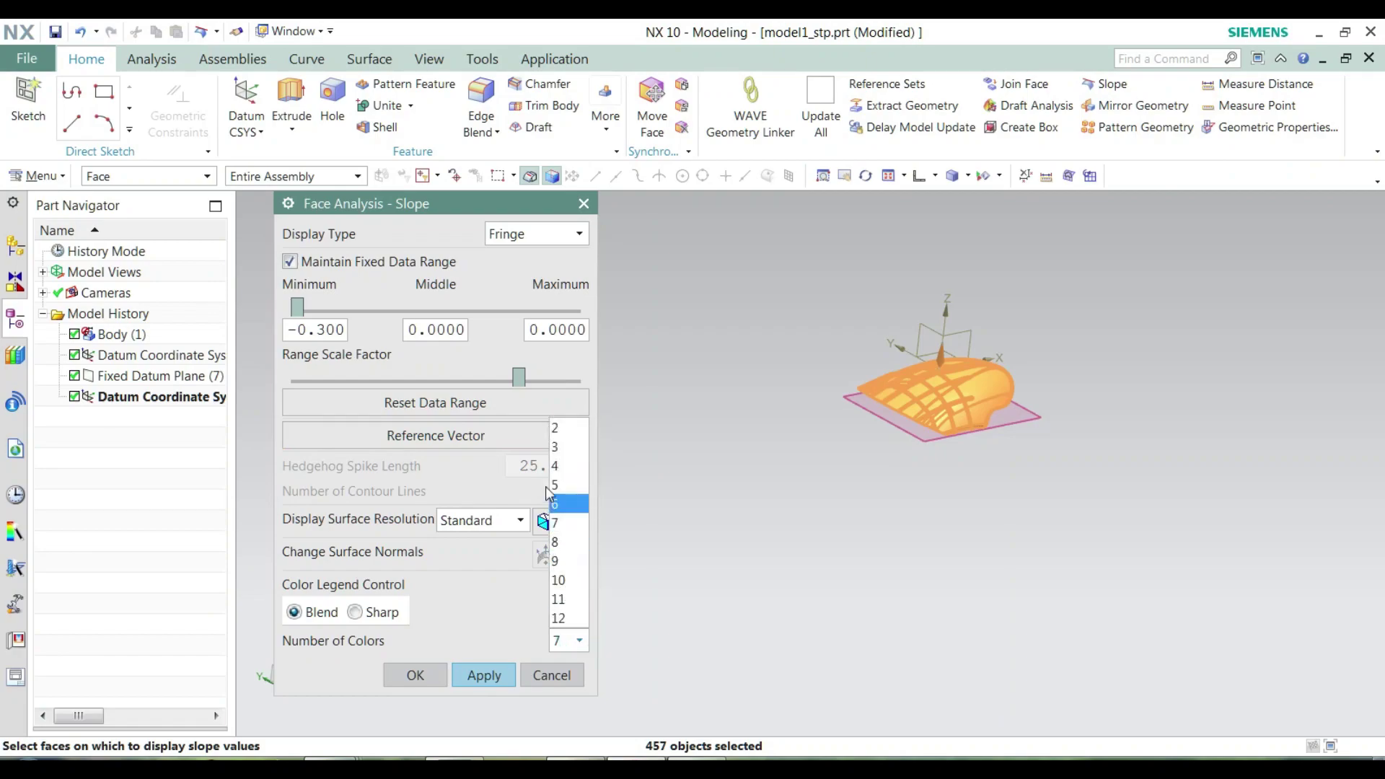
pyautogui.click(553, 451)
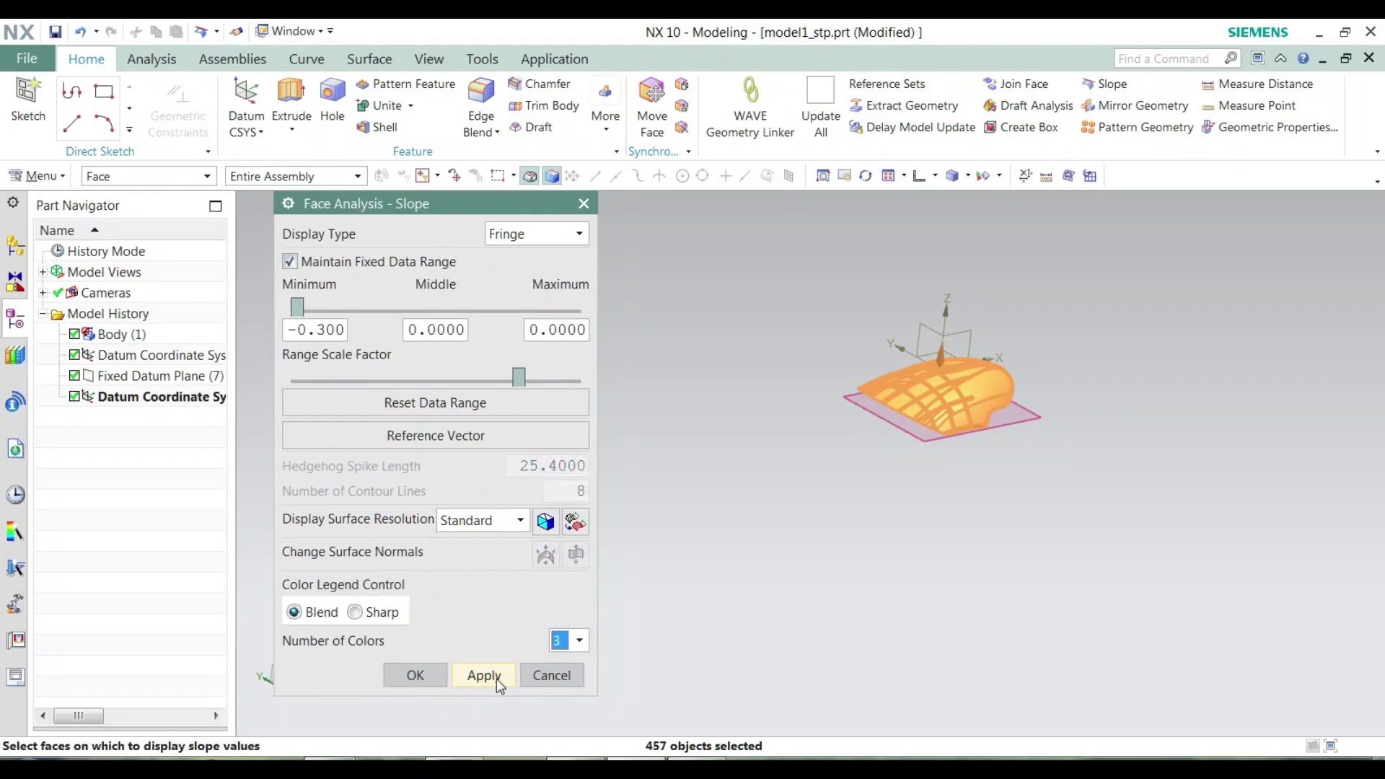
pyautogui.moveTo(557, 328); pyautogui.dragTo(550, 329)
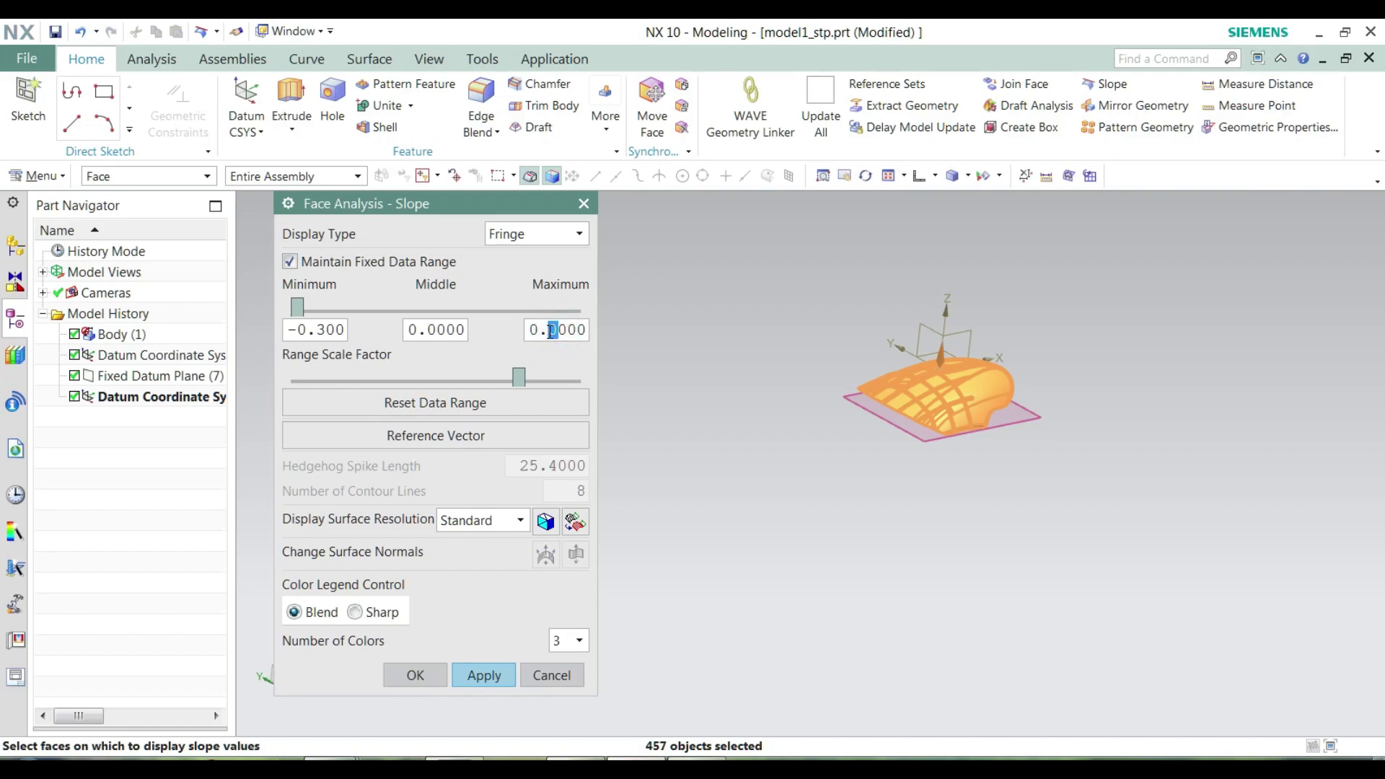
pyautogui.click(501, 676)
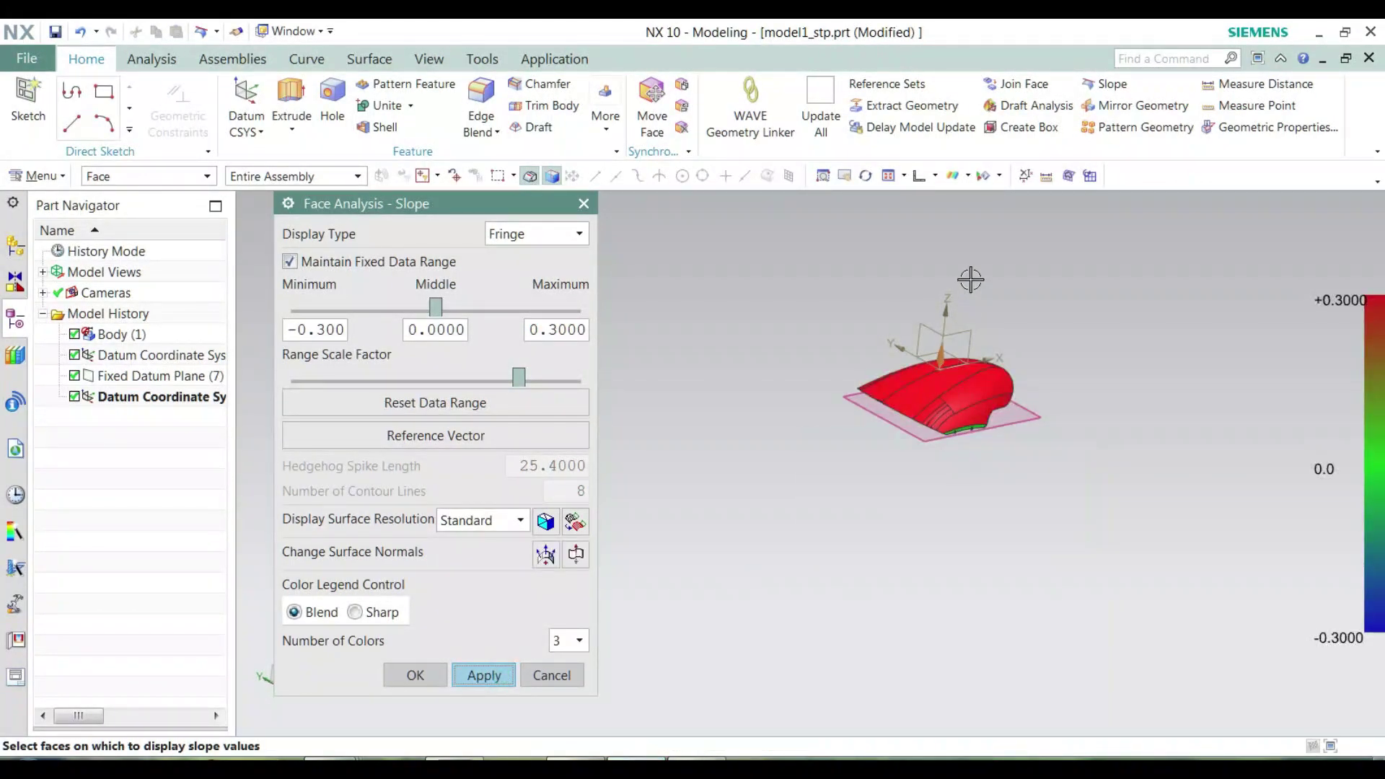
# Orbit and zoom to inspect the slope fringe from above and from an oblique side
pyautogui.moveTo(1005, 324); pyautogui.dragTo(929, 376, button='middle')
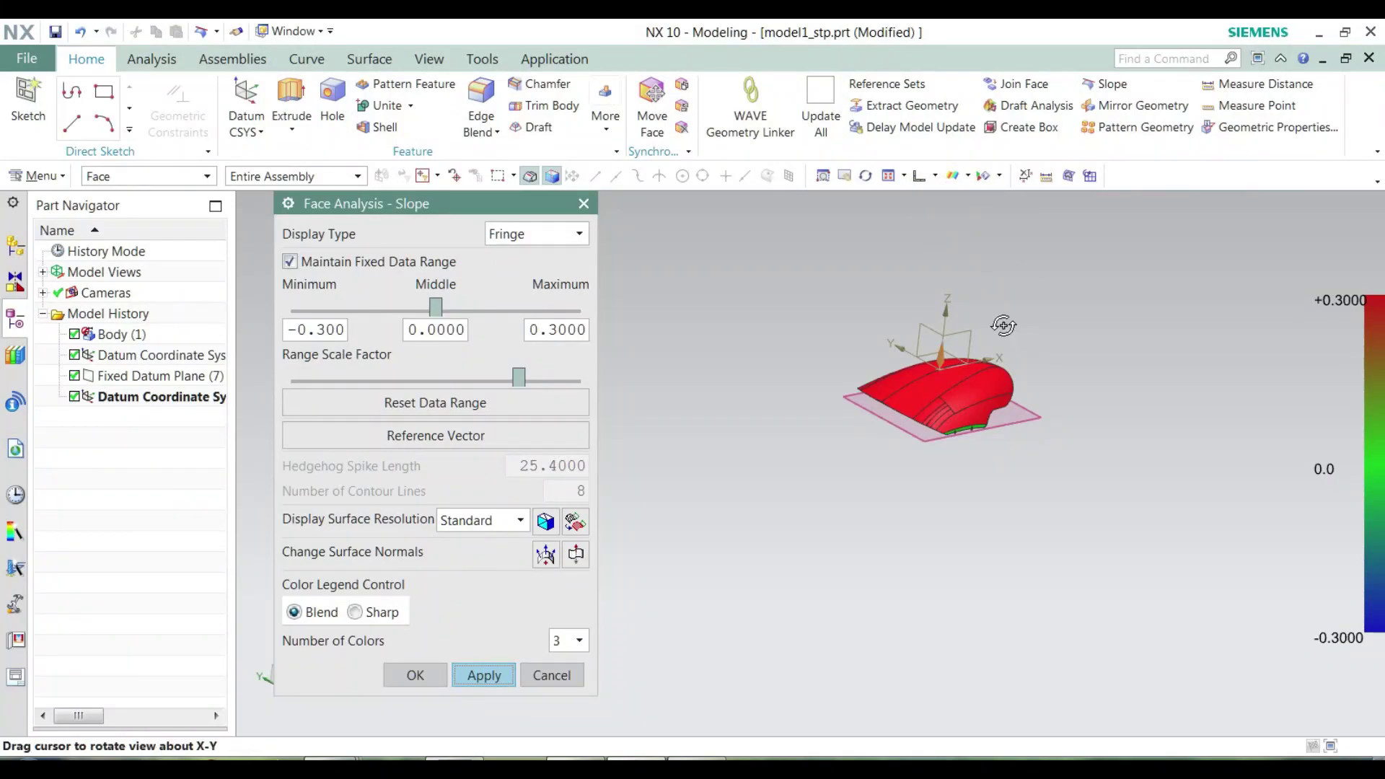
pyautogui.scroll(5, 929, 375)
pyautogui.scroll(3, 851, 380)
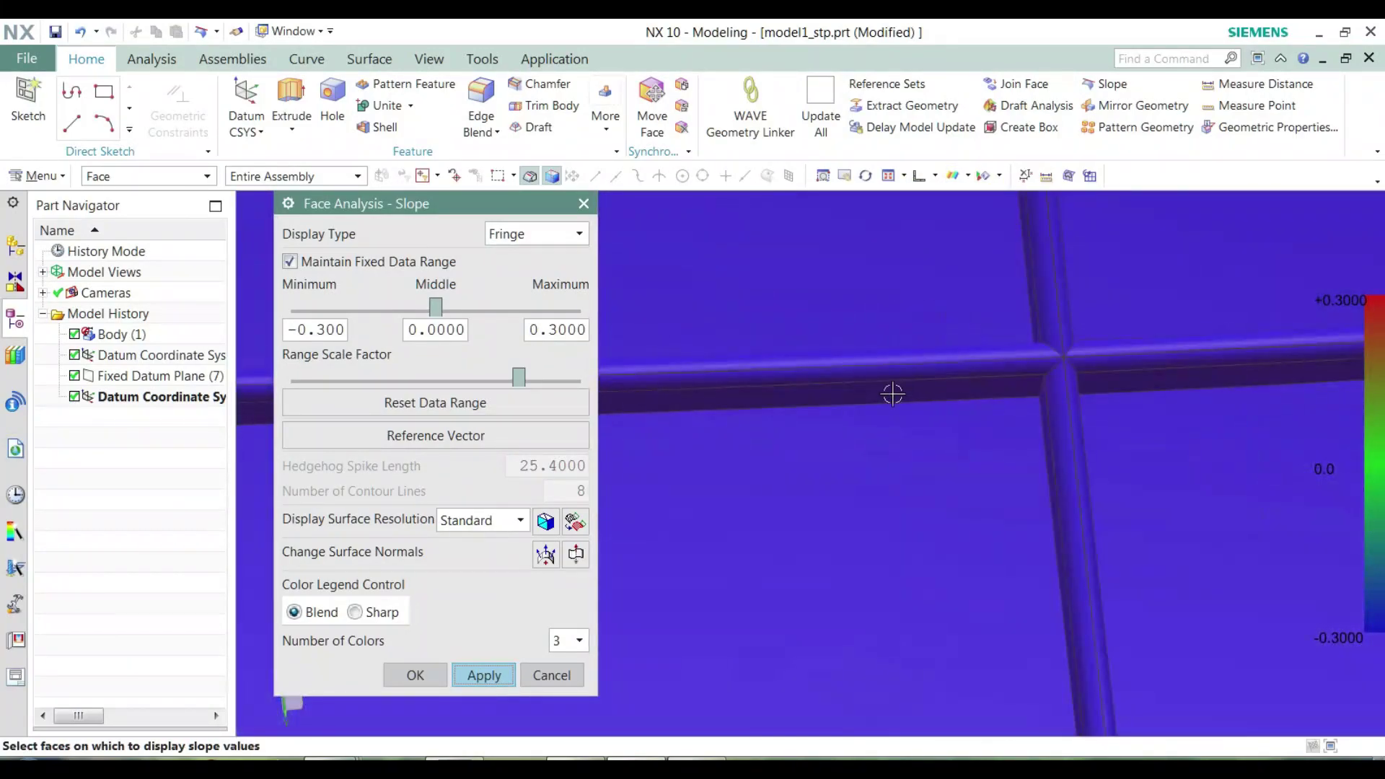
pyautogui.scroll(-2, 792, 374)
pyautogui.scroll(-5, 968, 425)
pyautogui.moveTo(968, 425)
pyautogui.mouseDown(button='middle')
pyautogui.moveTo(1003, 527)
pyautogui.moveTo(1020, 479)
pyautogui.mouseUp(button='middle')
pyautogui.scroll(3, 1005, 354)
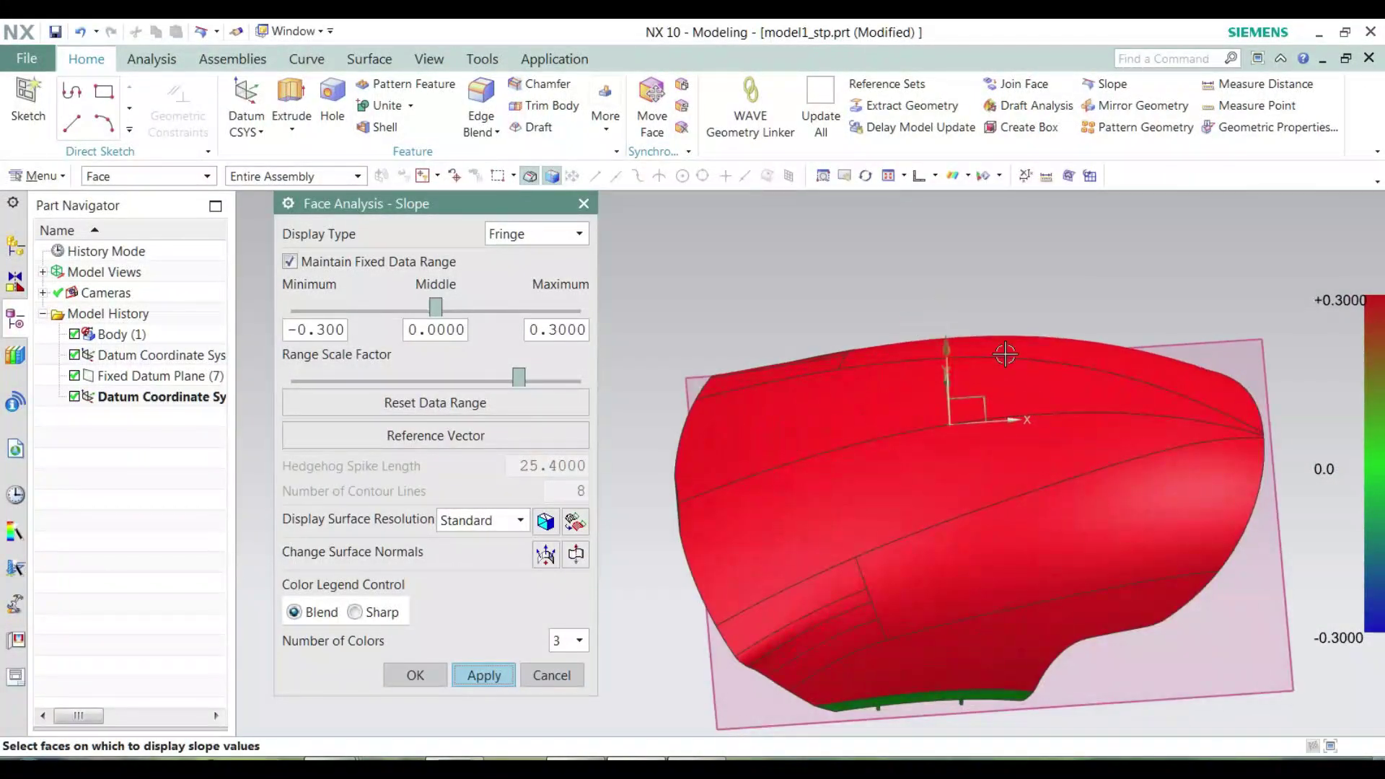
pyautogui.scroll(-1, 724, 440)
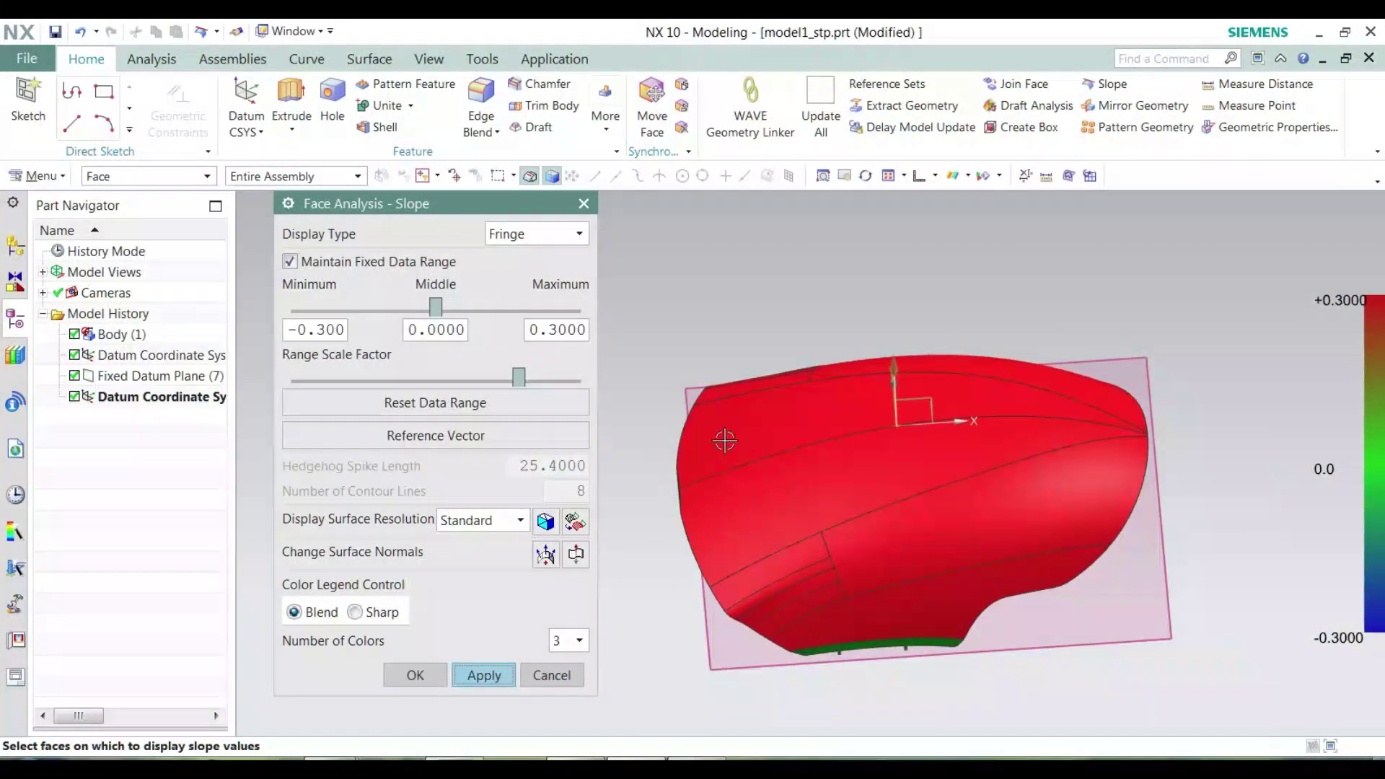
# Finish the slope analysis with OK and orbit to inspect the part's underside
pyautogui.click(416, 676)
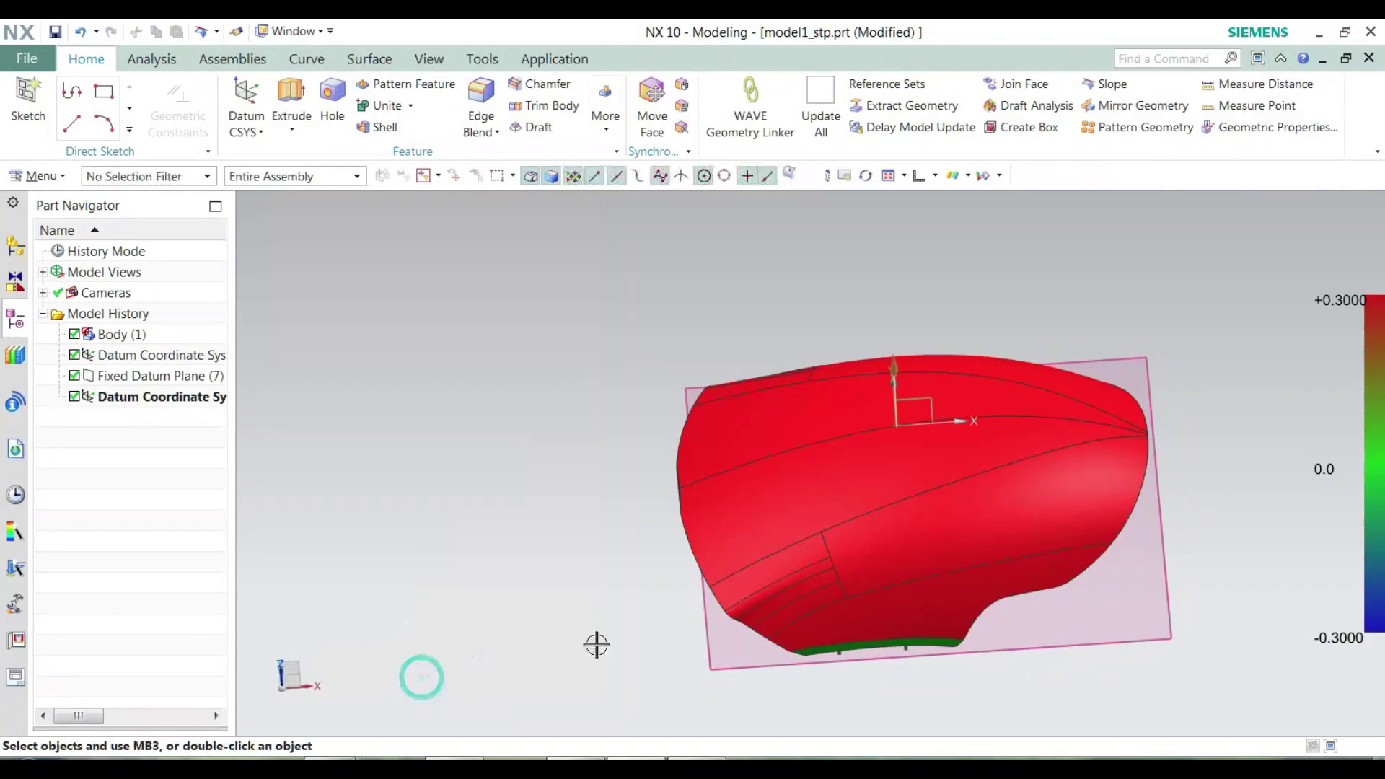
pyautogui.moveTo(1227, 383)
pyautogui.mouseDown(button='middle')
pyautogui.moveTo(1218, 289)
pyautogui.moveTo(1231, 470)
pyautogui.mouseUp(button='middle')
pyautogui.scroll(2, 810, 436)
pyautogui.moveTo(810, 437)
pyautogui.mouseDown(button='middle')
pyautogui.moveTo(733, 301)
pyautogui.moveTo(751, 375)
pyautogui.moveTo(801, 377)
pyautogui.moveTo(769, 397)
pyautogui.moveTo(779, 488)
pyautogui.moveTo(798, 486)
pyautogui.mouseUp(button='middle')
pyautogui.scroll(-2, 699, 513)
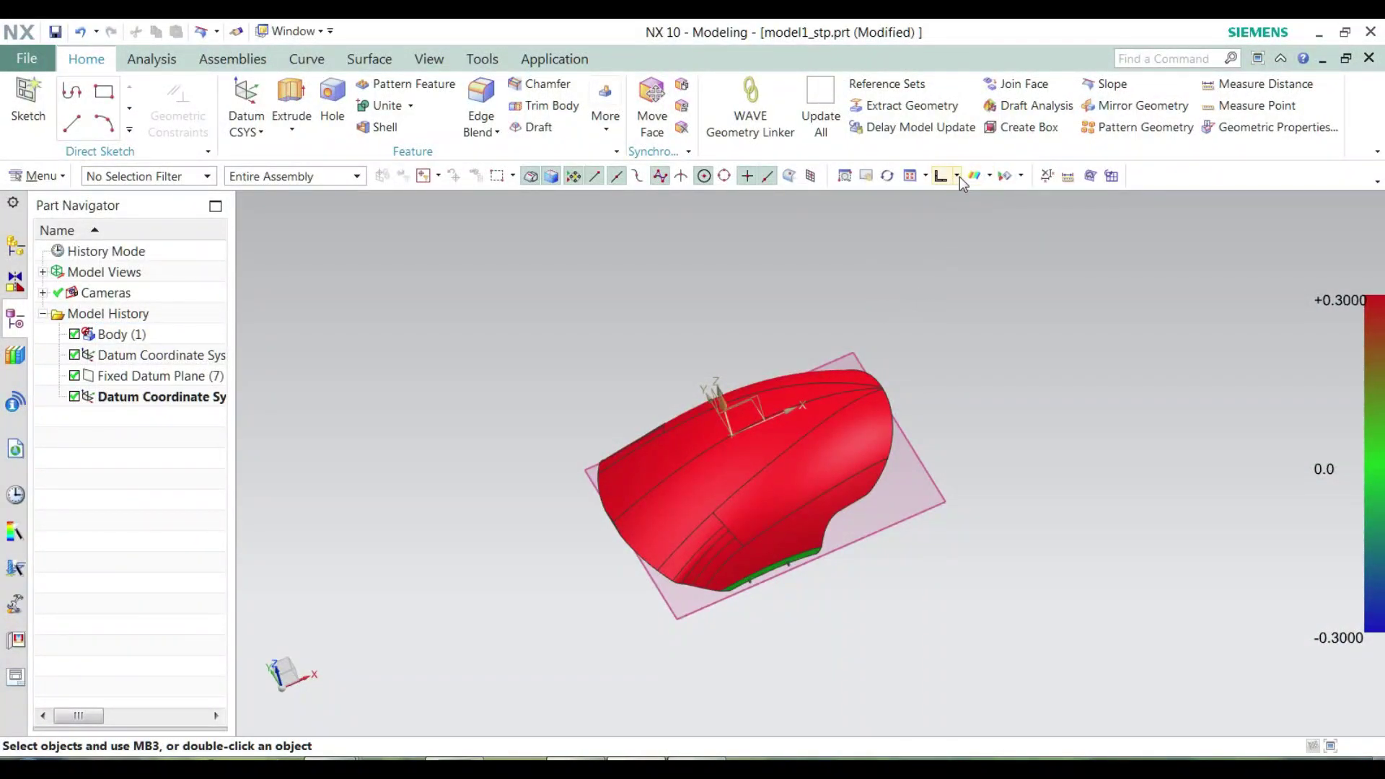
# Switch the display to Shaded with Edges and orbit the part slightly
pyautogui.click(990, 176)
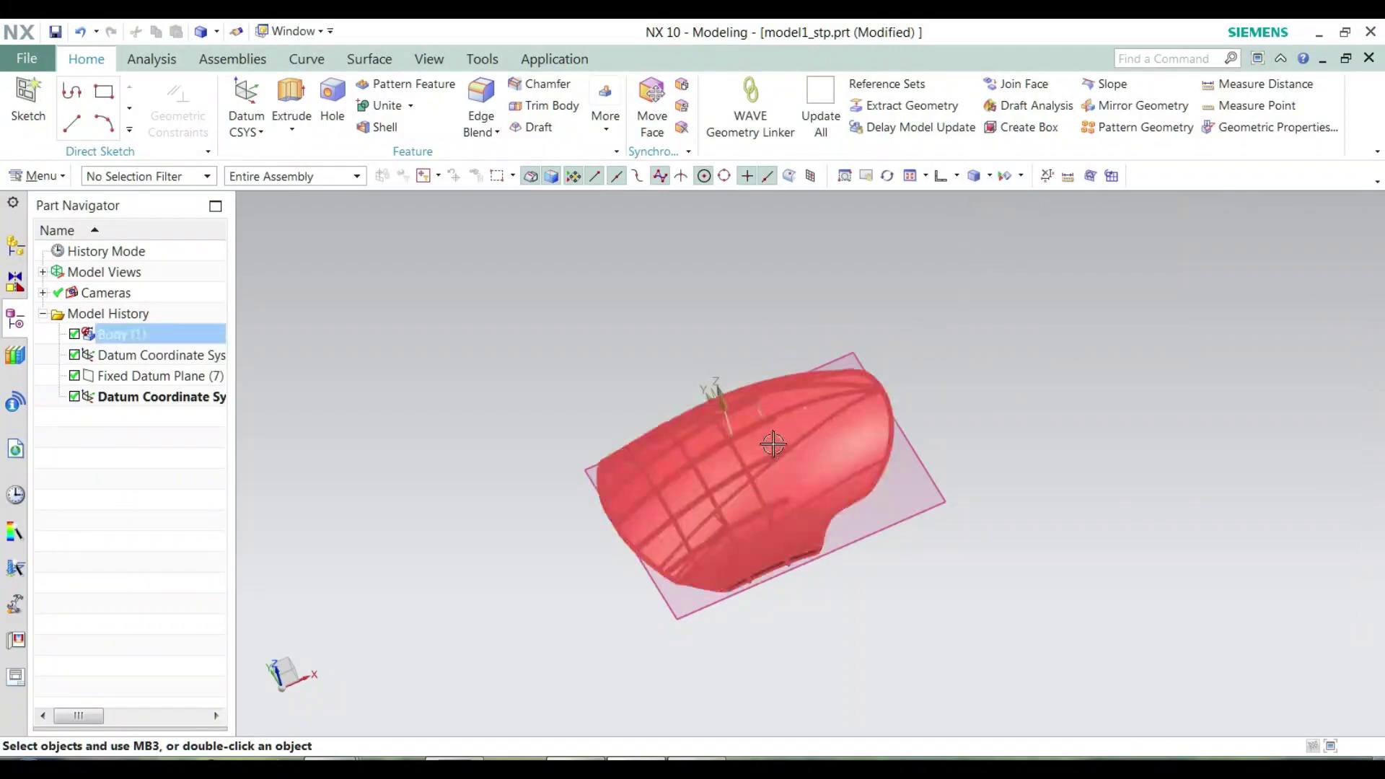
pyautogui.moveTo(769, 443)
pyautogui.mouseDown(button='middle')
pyautogui.moveTo(714, 337)
pyautogui.moveTo(726, 391)
pyautogui.mouseUp(button='middle')
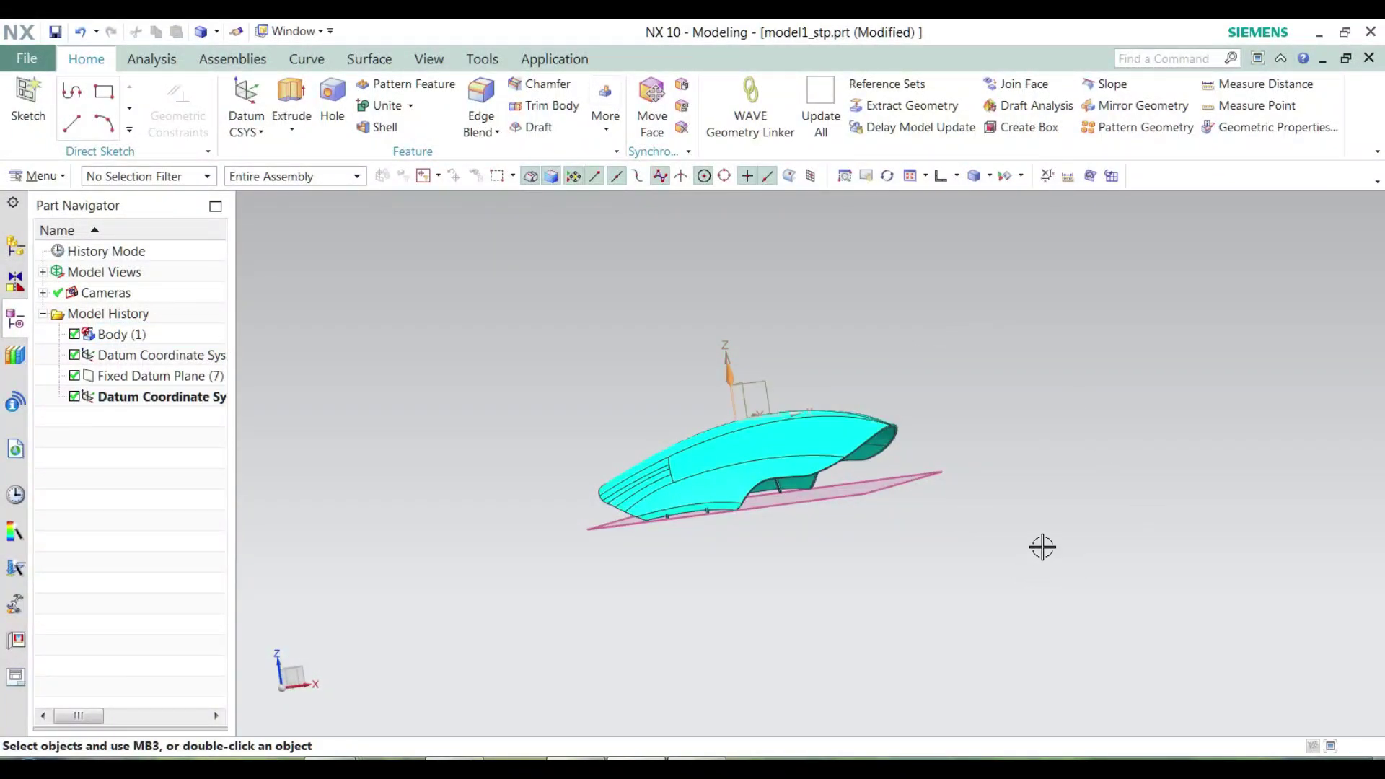
pyautogui.moveTo(1031, 531)
pyautogui.mouseDown(button='middle')
pyautogui.moveTo(1068, 538)
pyautogui.moveTo(949, 495)
pyautogui.mouseUp(button='middle')
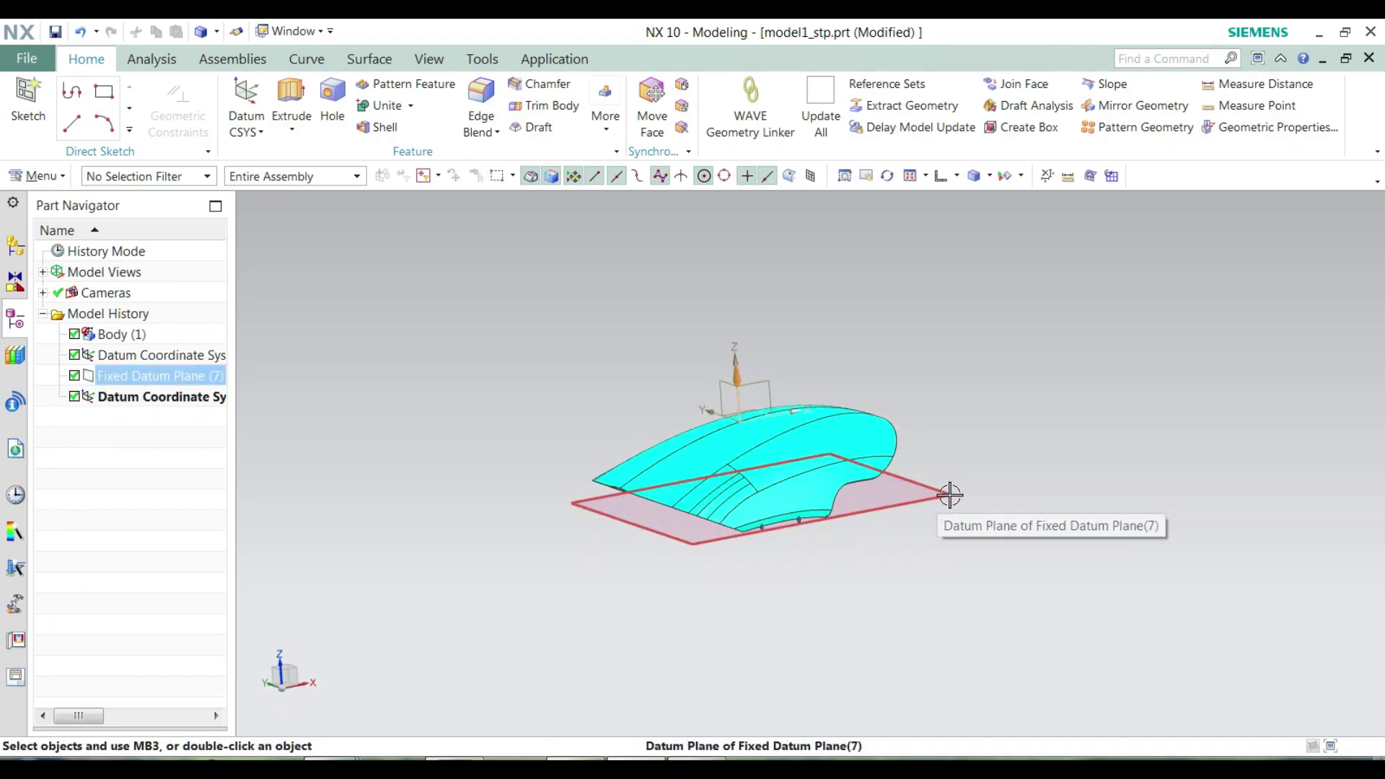